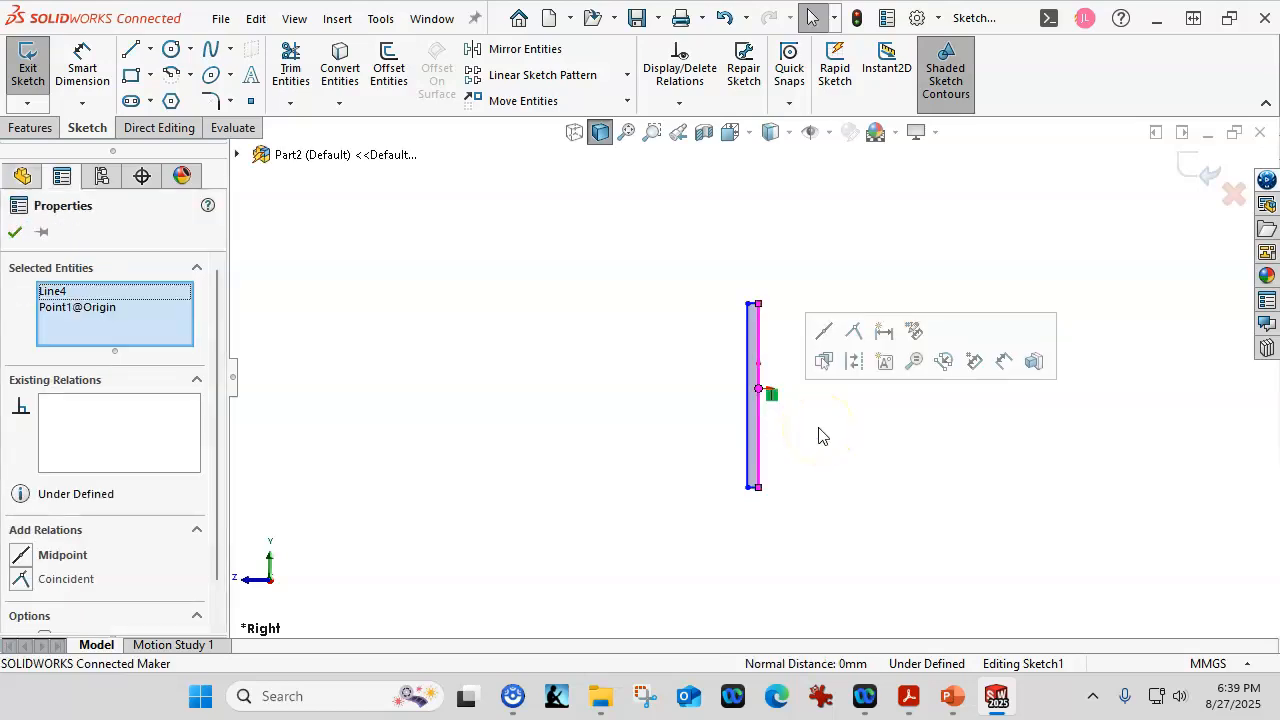
Centre the rectangle's edge on the origin and dimension its height to 30 mm.
left_click(824, 336)
left_click(803, 271)
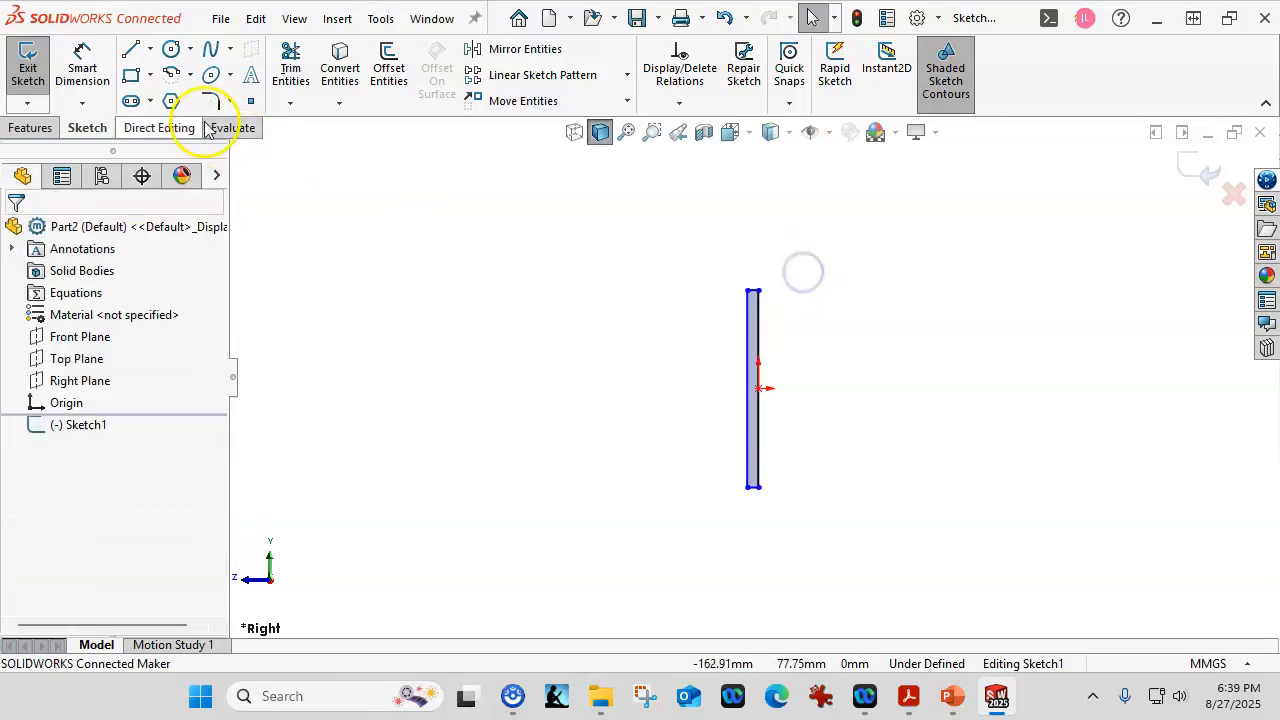
left_click(82, 66)
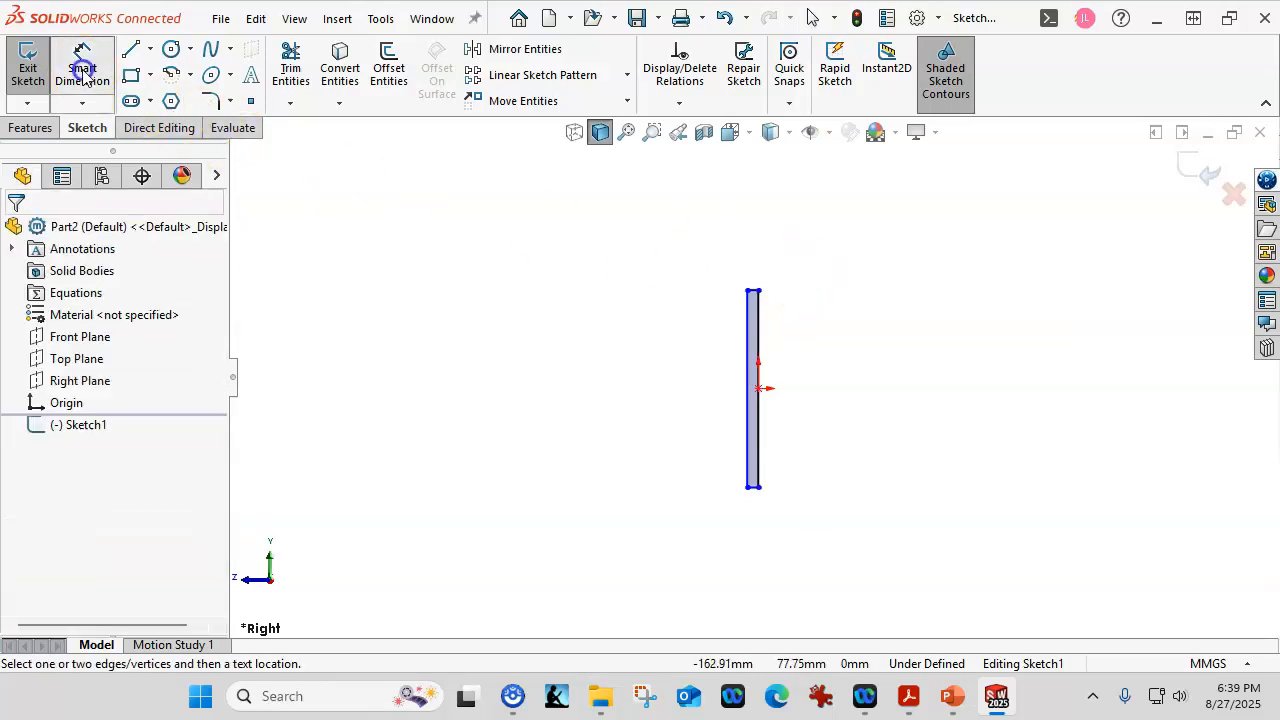
left_click(755, 475)
left_click(908, 448)
type("30")
key("Return")
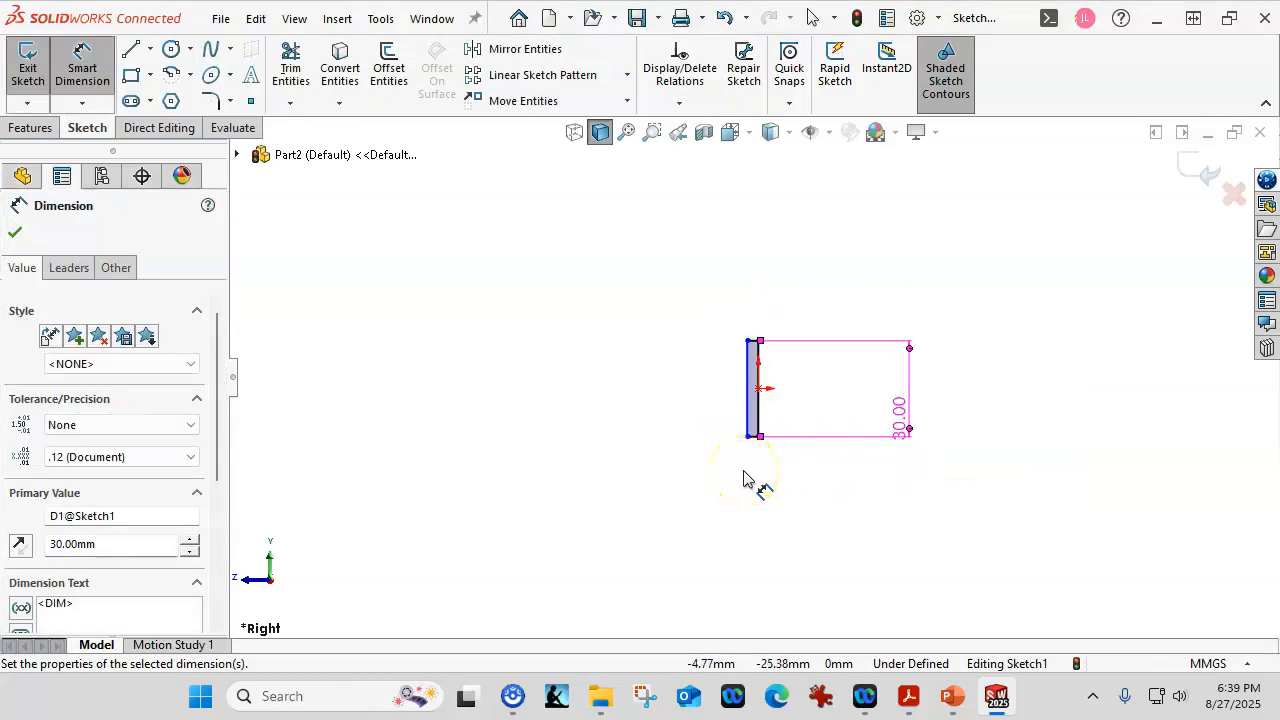
Dimension the rectangle's bottom edge to a 5 mm width.
scroll(755, 448, "down", 3)
left_click(752, 418)
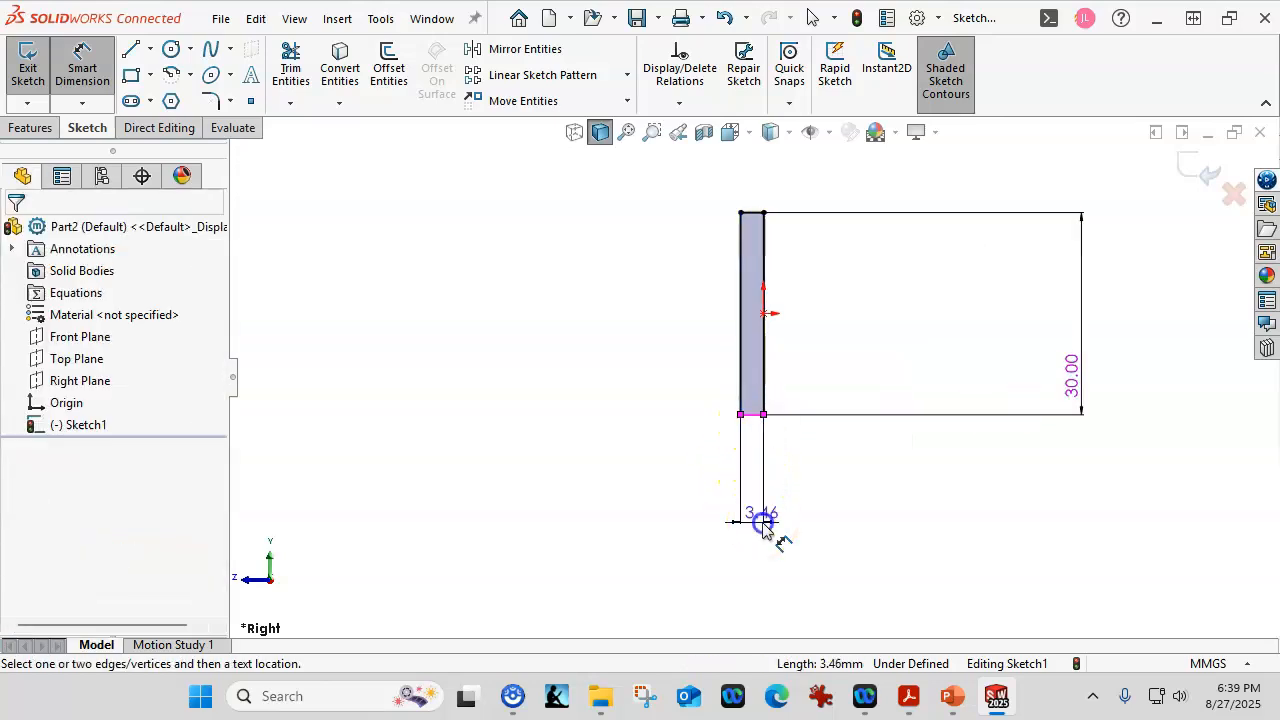
left_click(762, 523)
type("5")
key("Return")
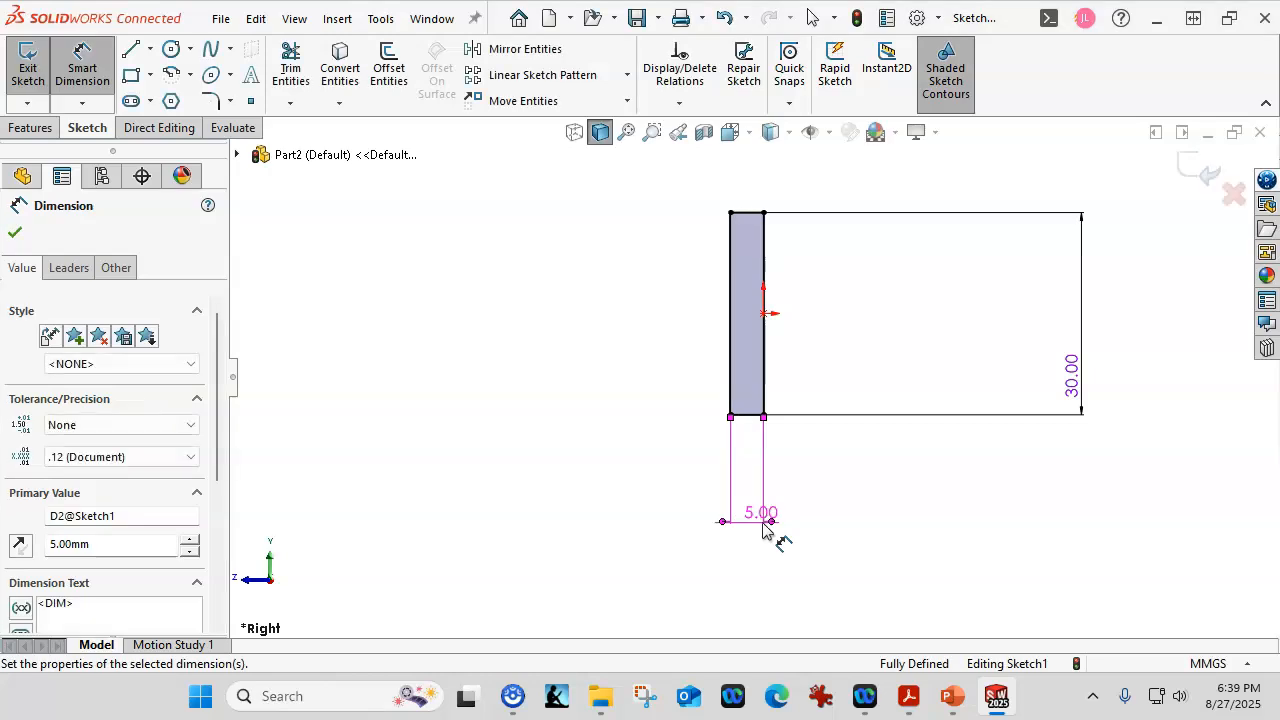
scroll(782, 464, "up", 1)
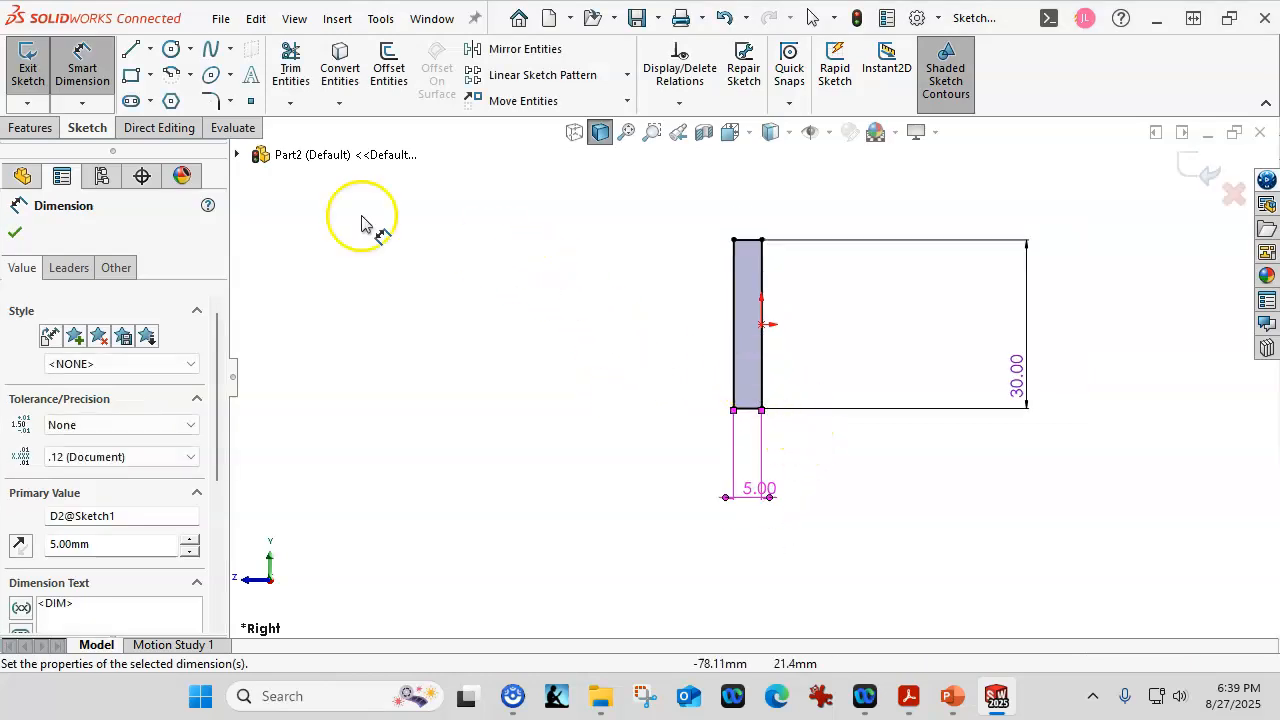
Draw a sloped line leftward from the rectangle's top-left corner.
left_click(130, 49)
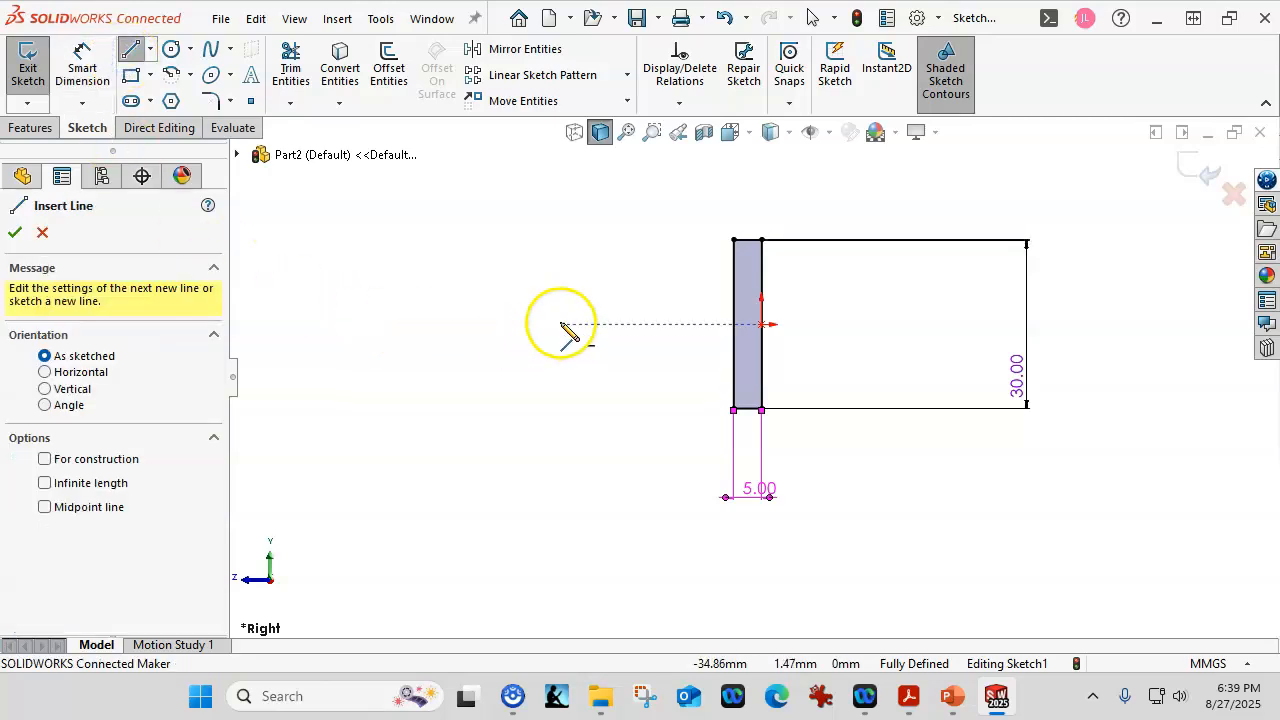
left_click(734, 241)
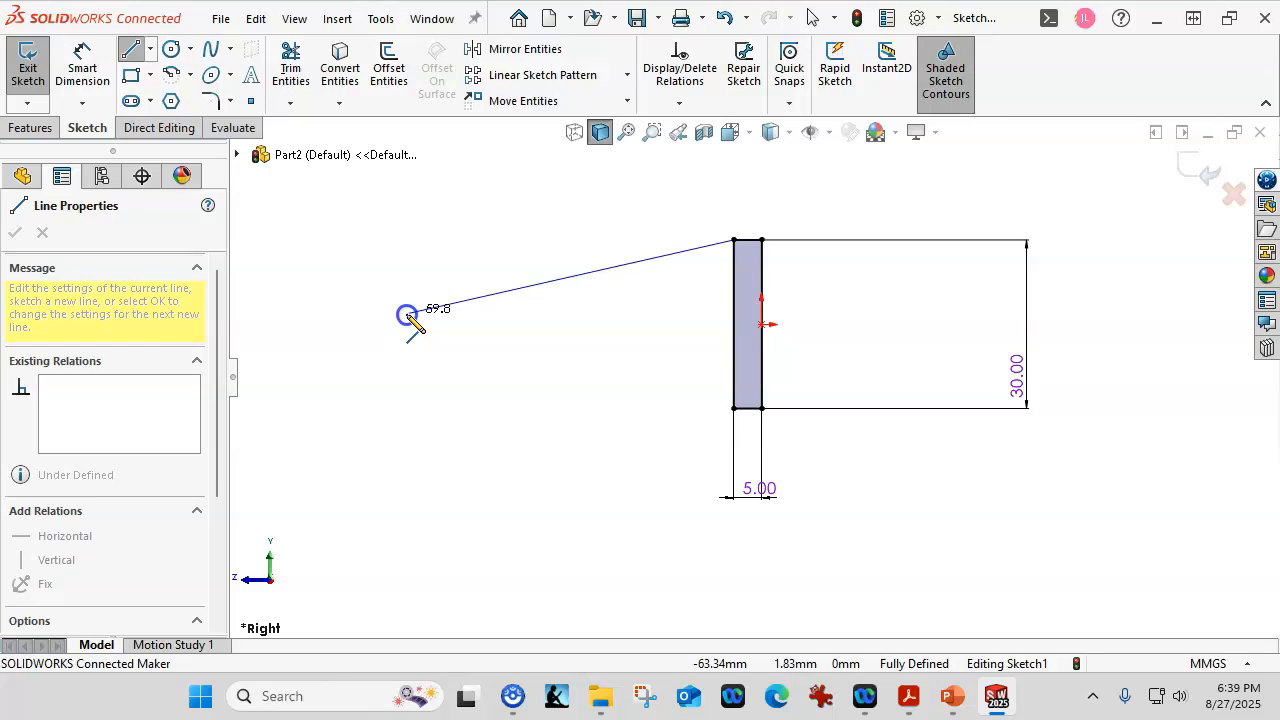
double_click(408, 316)
key("z")
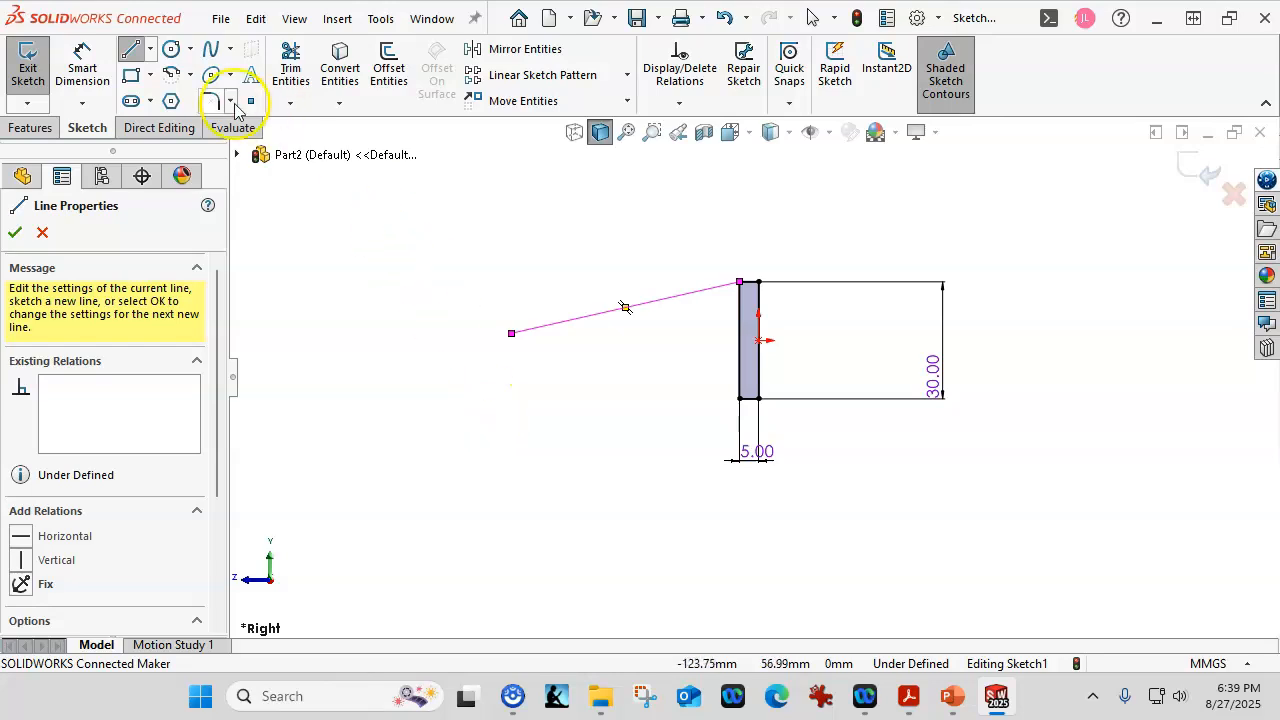
Add a tangent arc curving below the sloped line, then a lower line back toward the rectangle.
left_click(190, 75)
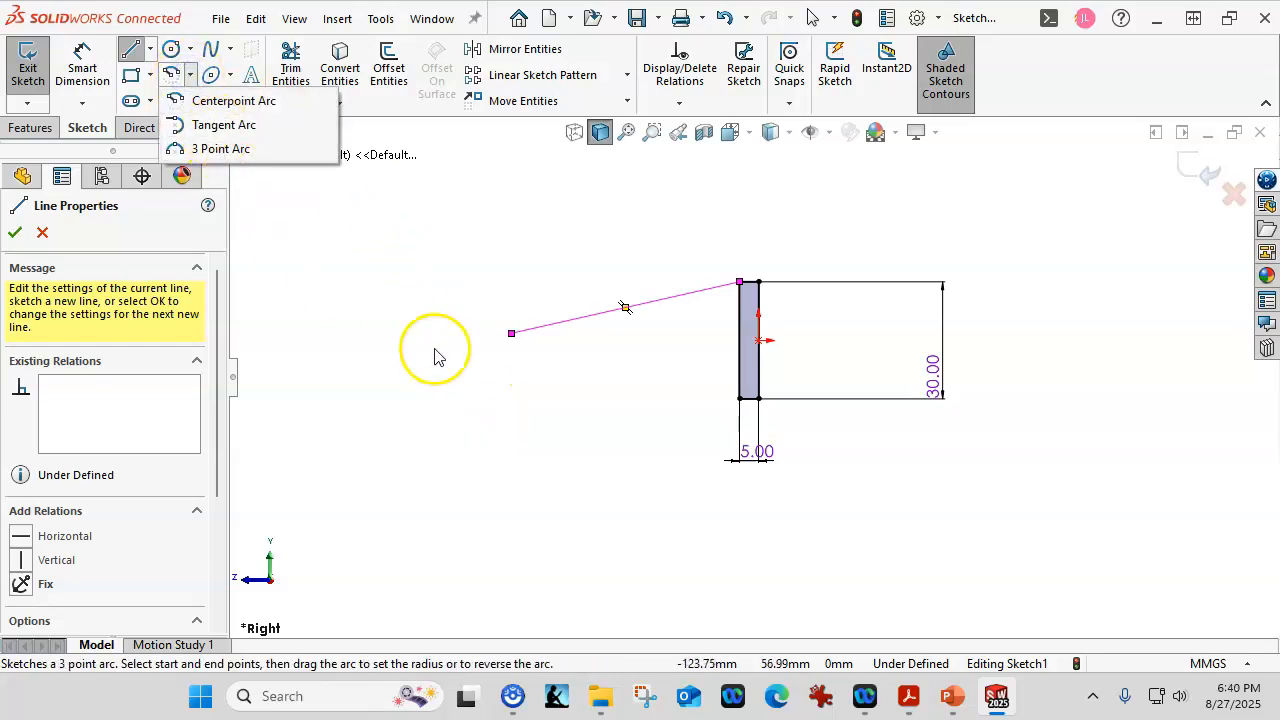
left_click(510, 334)
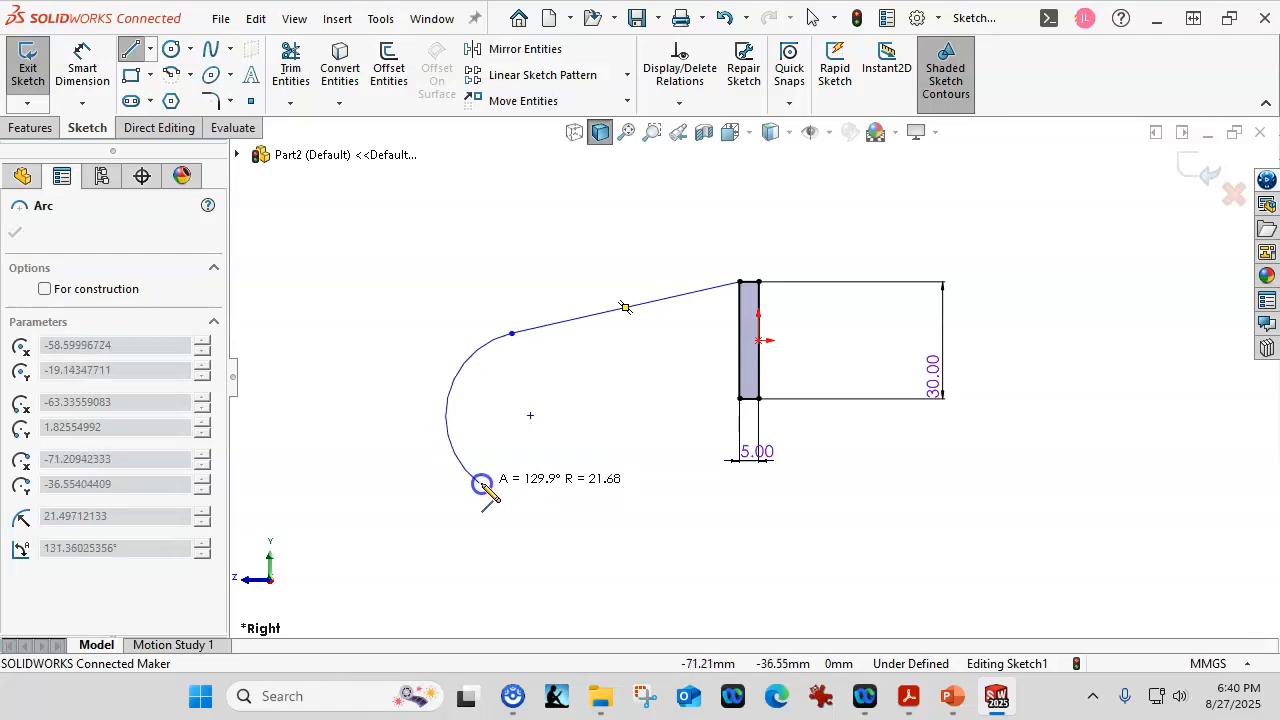
left_click(565, 486)
left_click(566, 486)
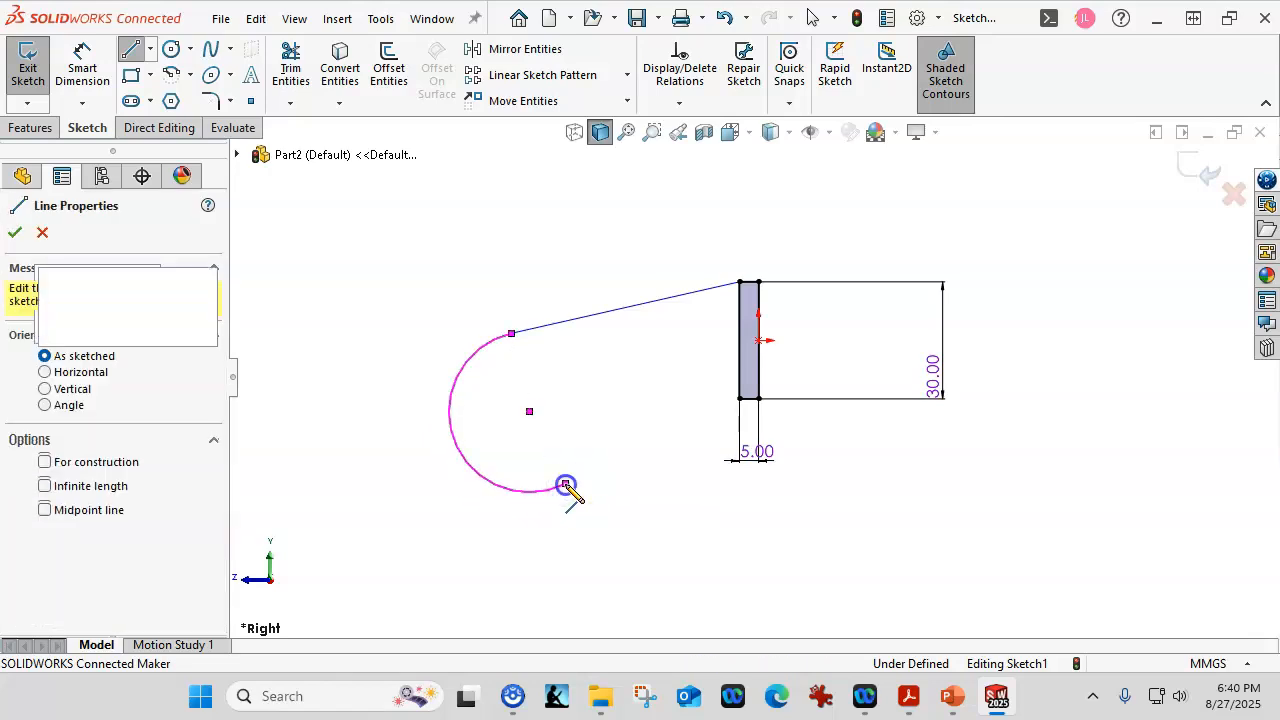
left_click(668, 433)
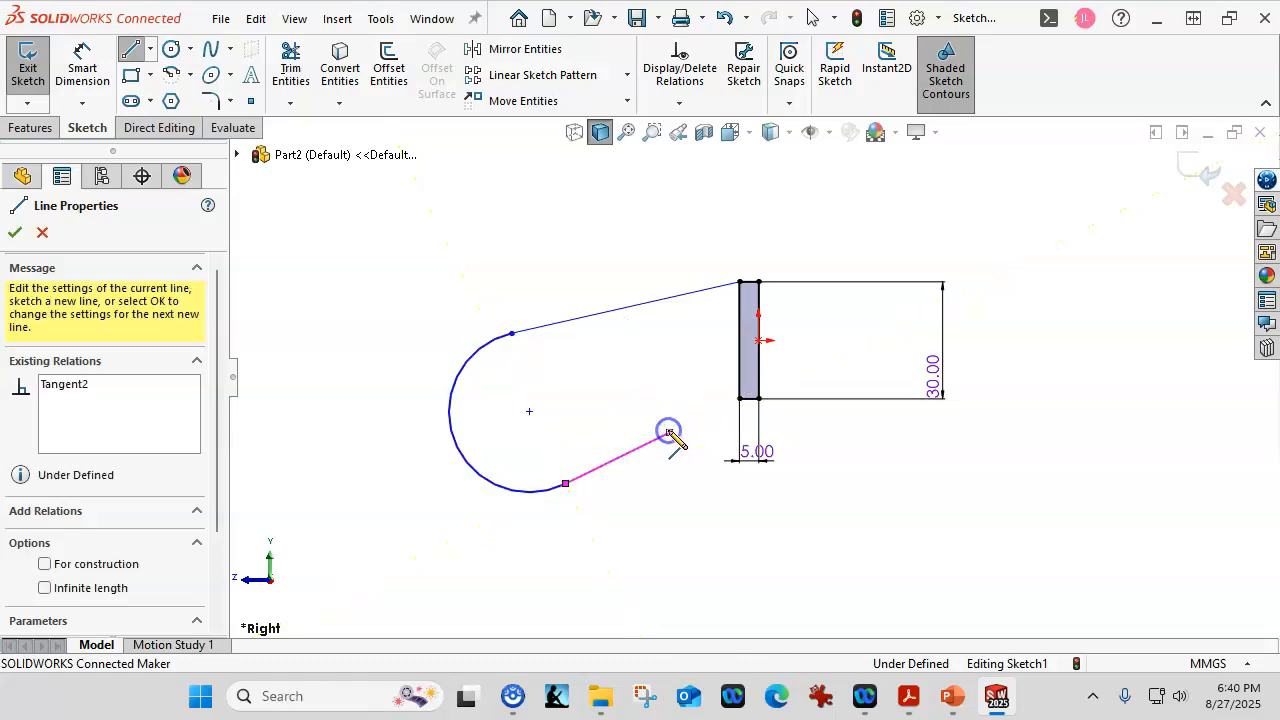
left_click(723, 432)
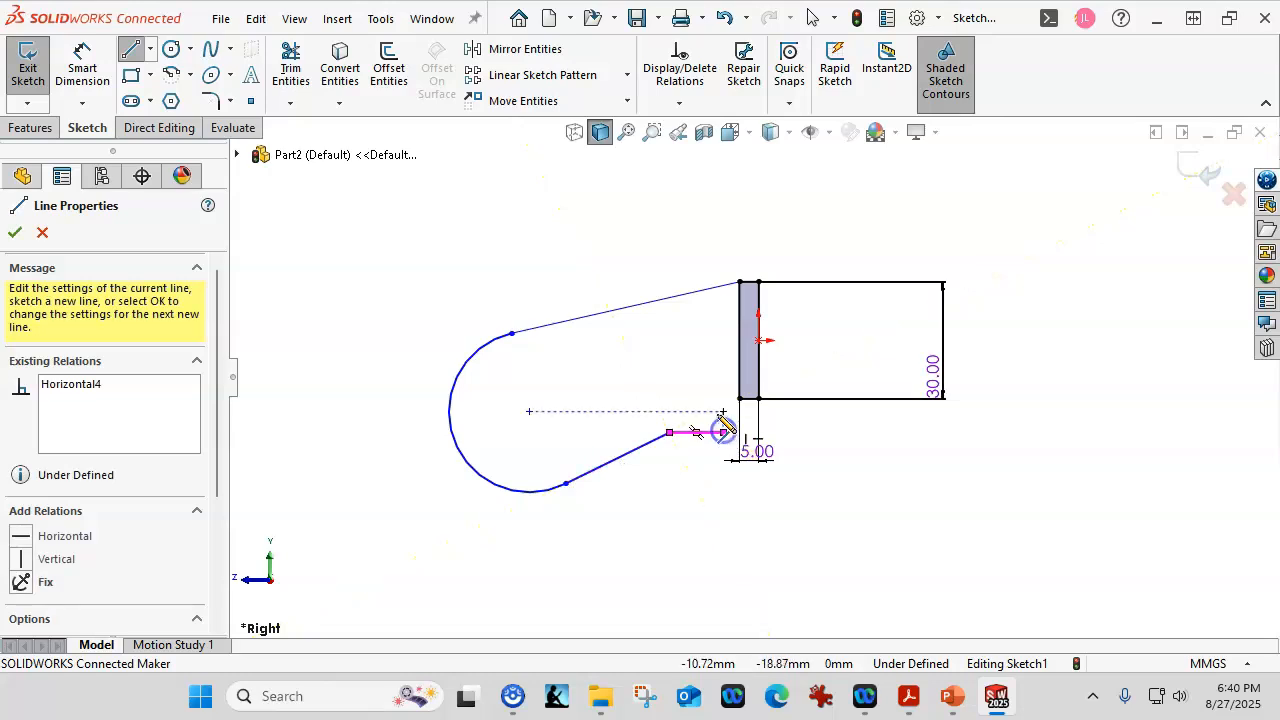
right_click(645, 352)
left_click(691, 364)
Join the lower line's end to the rectangle's bottom corner and reshape it to tighten the arc.
left_click(724, 432)
left_click_drag(727, 430, 742, 403)
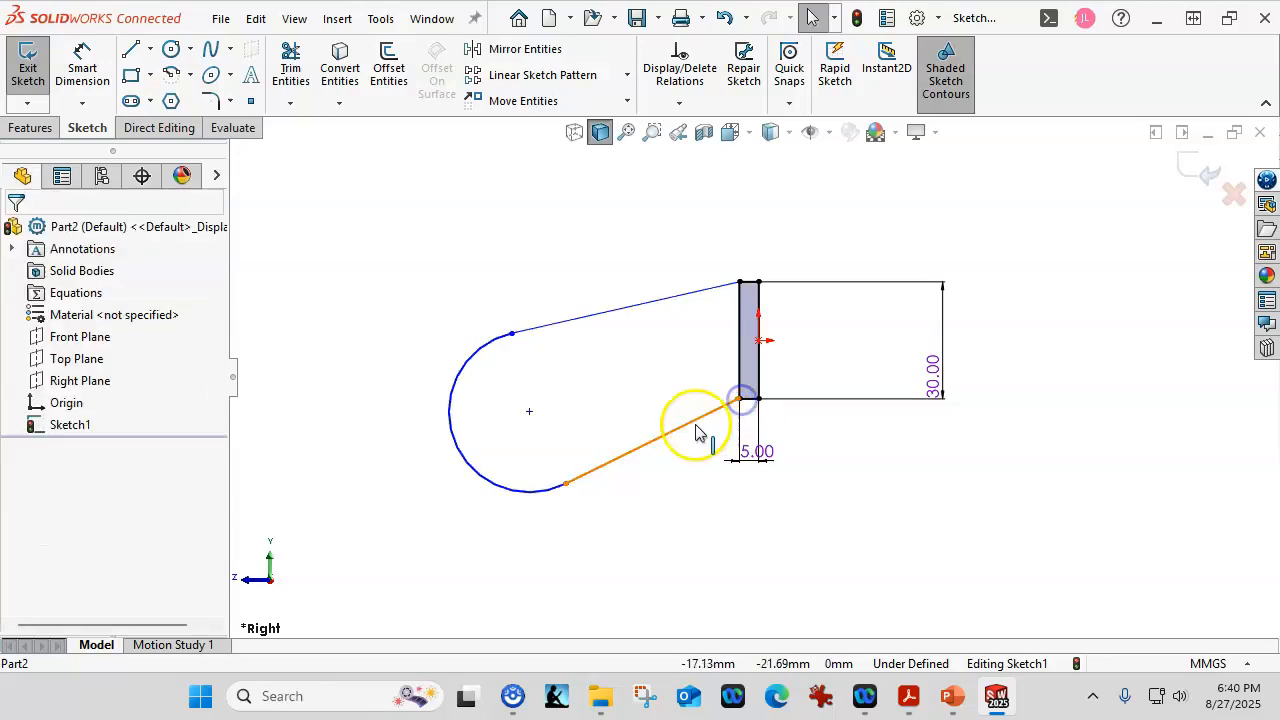
left_click(651, 434)
left_click_drag(651, 434, 643, 399)
left_click(640, 468)
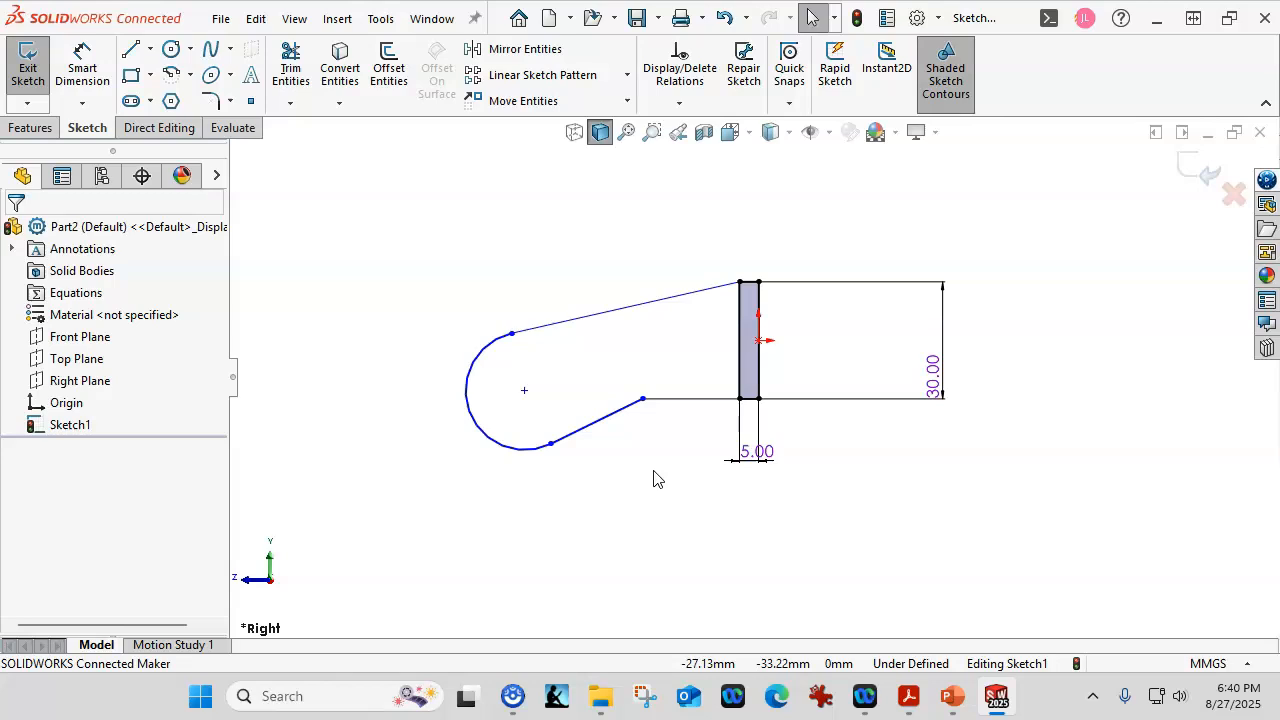
Set the sloped line at 15° from the rectangle's top edge.
left_click(82, 66)
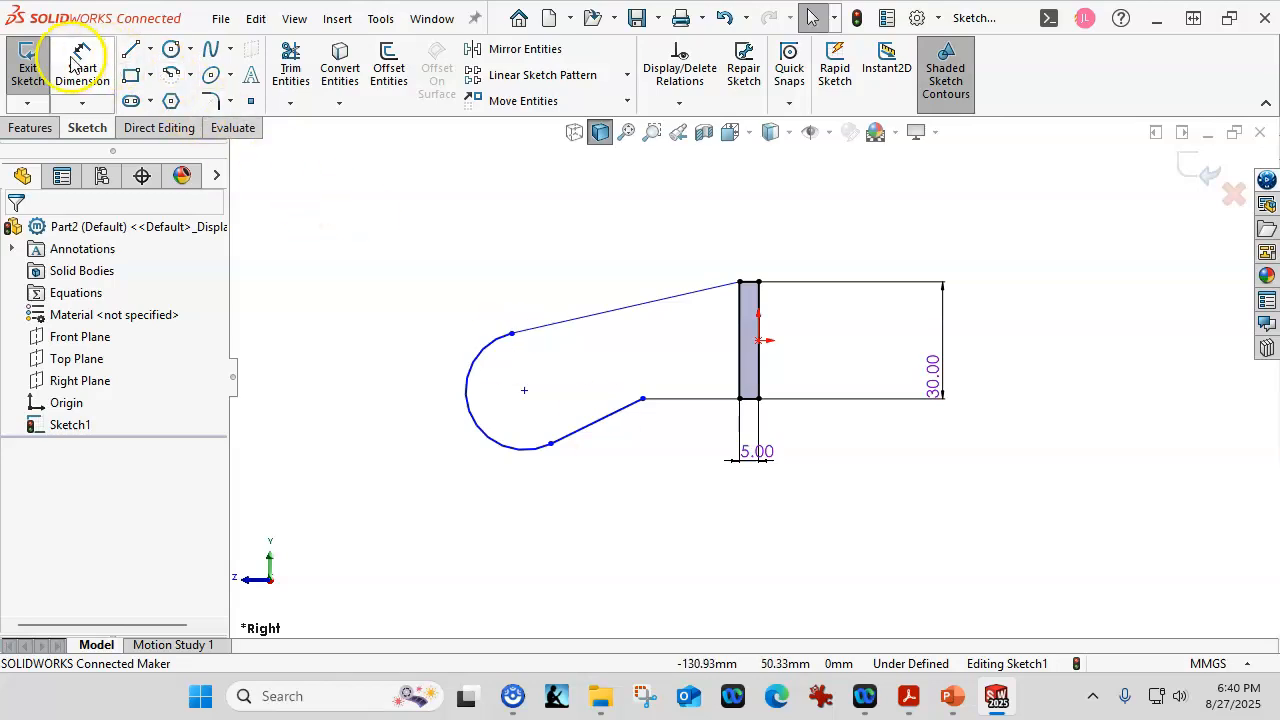
left_click(749, 283)
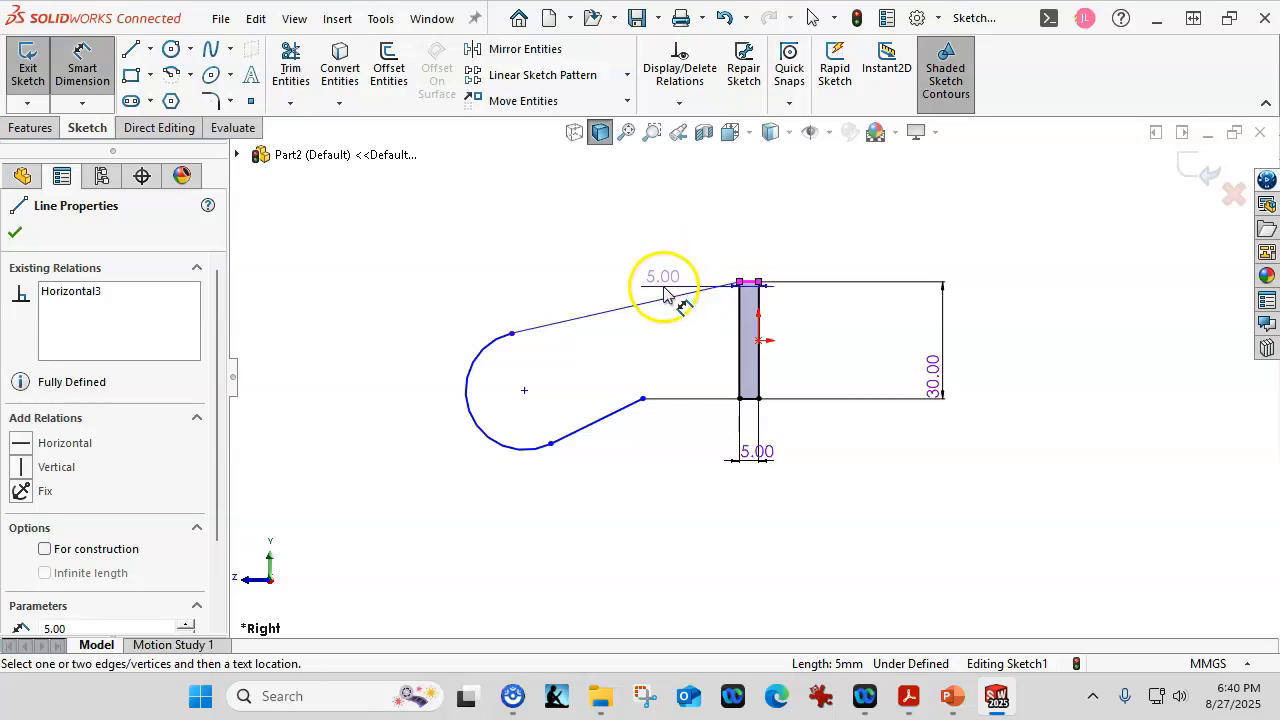
left_click(665, 297)
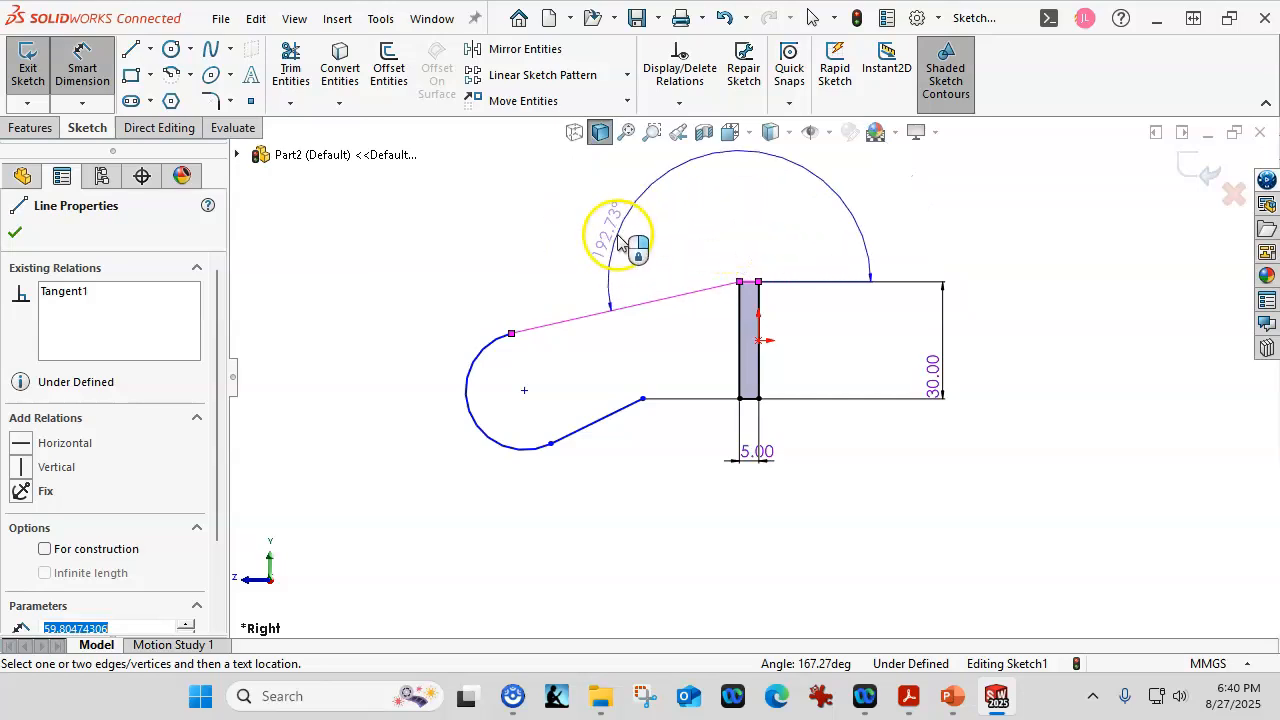
left_click(350, 315)
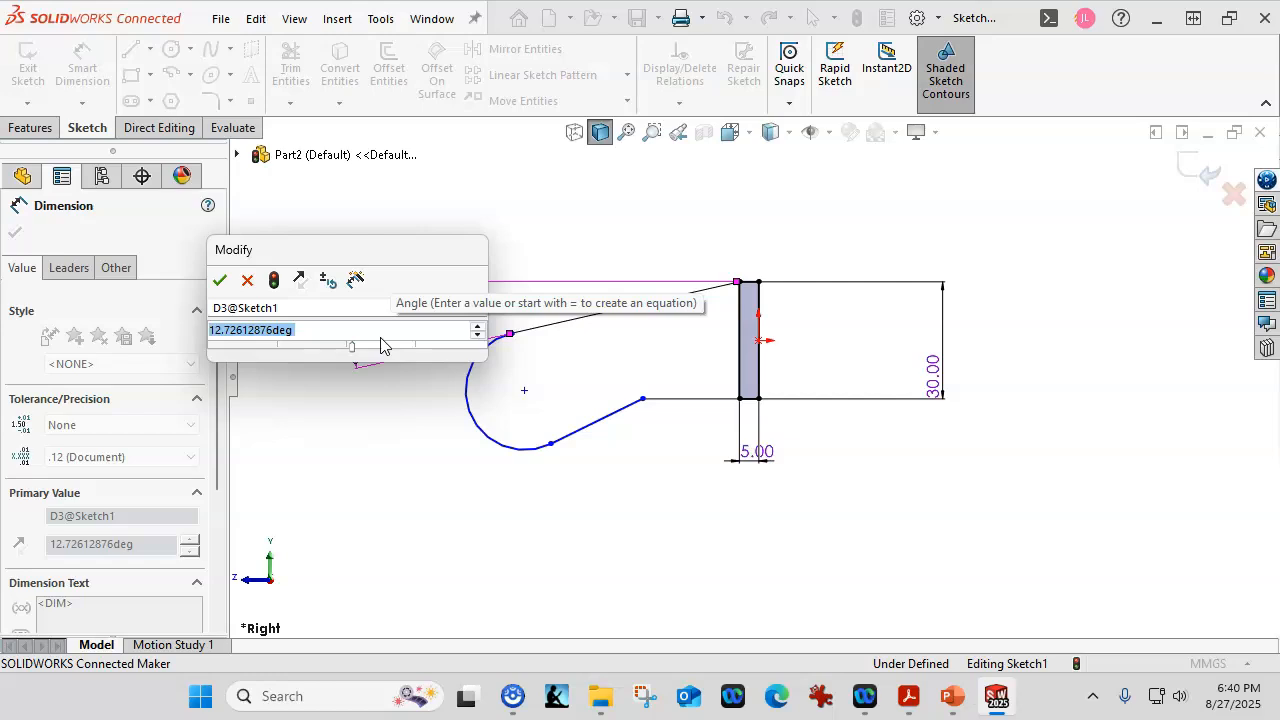
type("15")
key("Return")
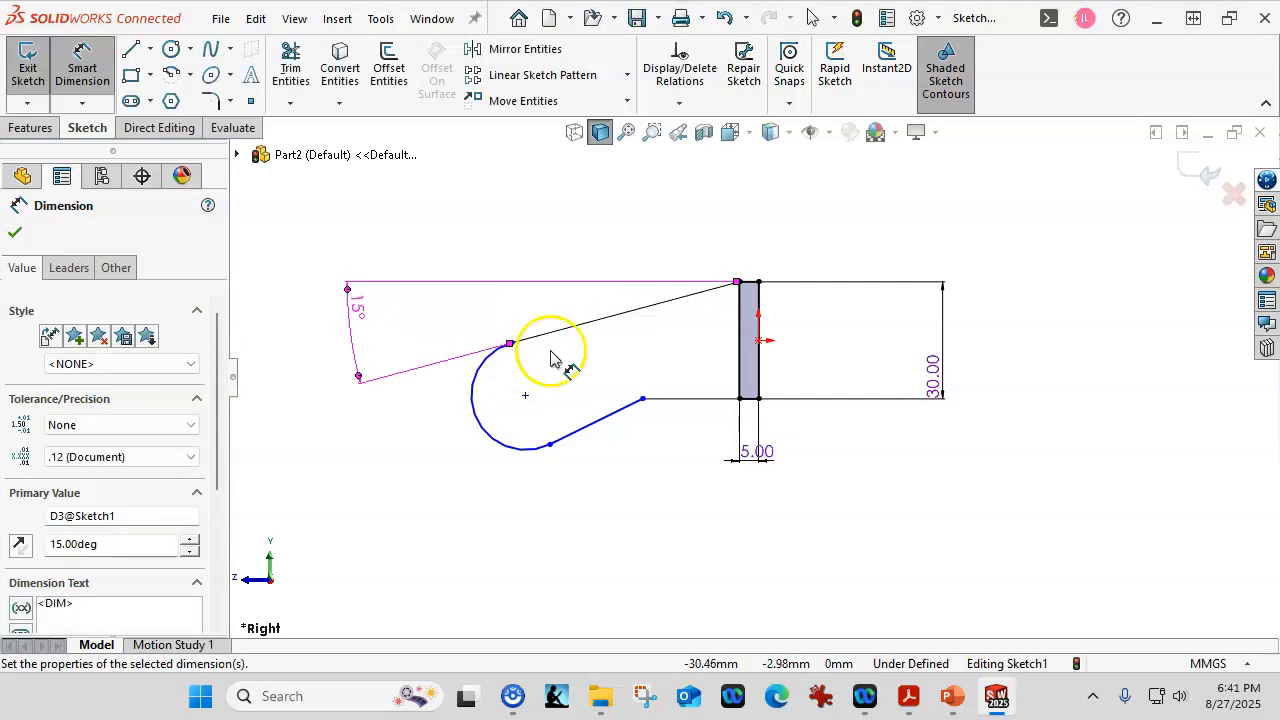
Dimension the hook arc as a diameter and set it to Ø25.
left_click(486, 438)
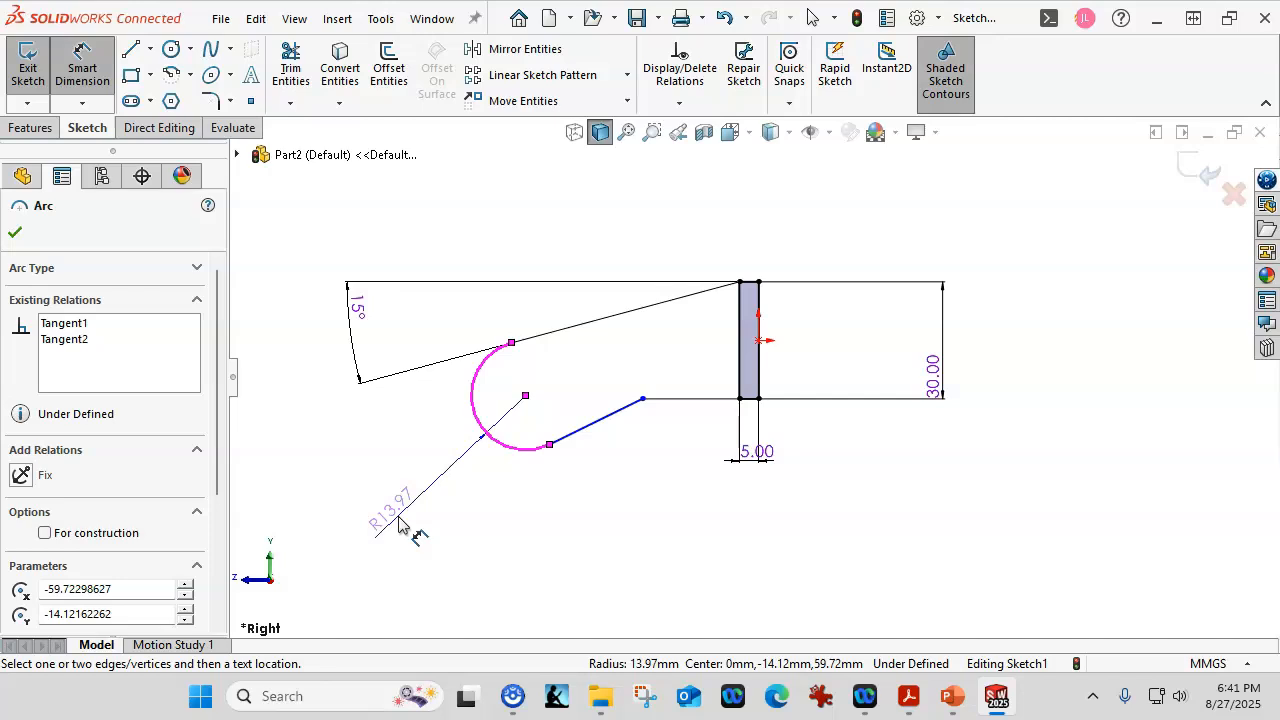
left_click(399, 516)
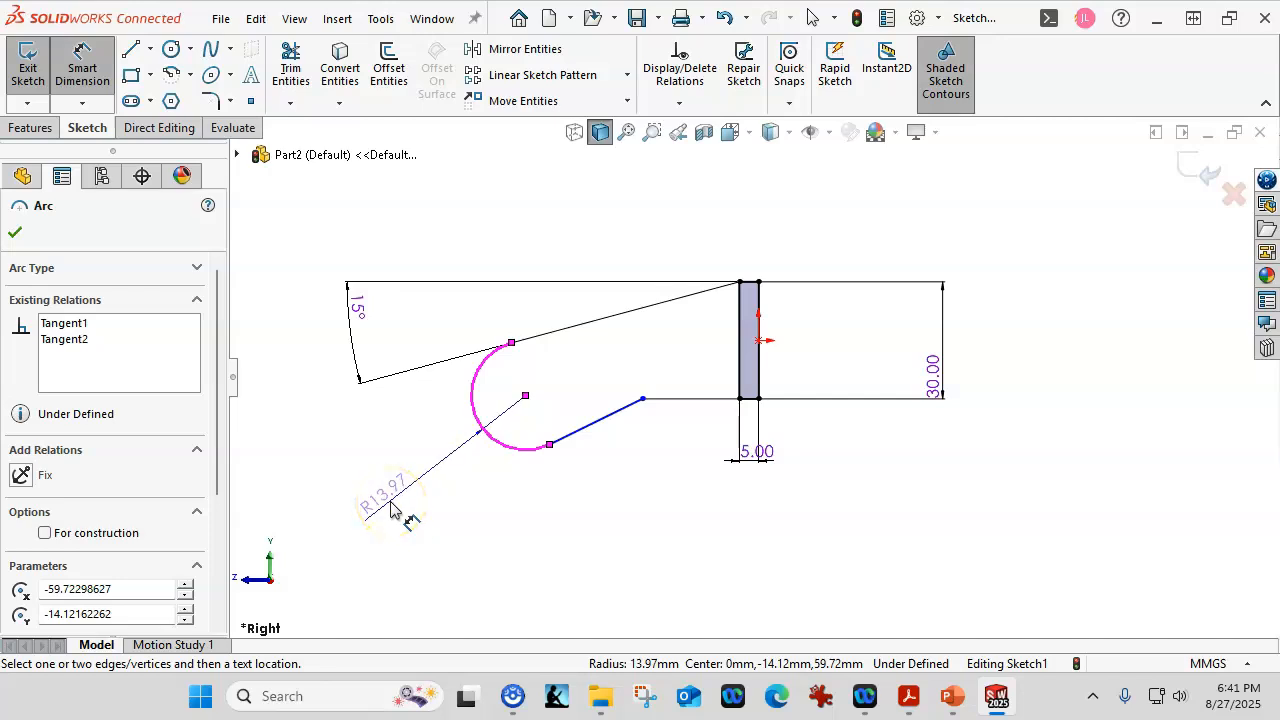
left_click(425, 520)
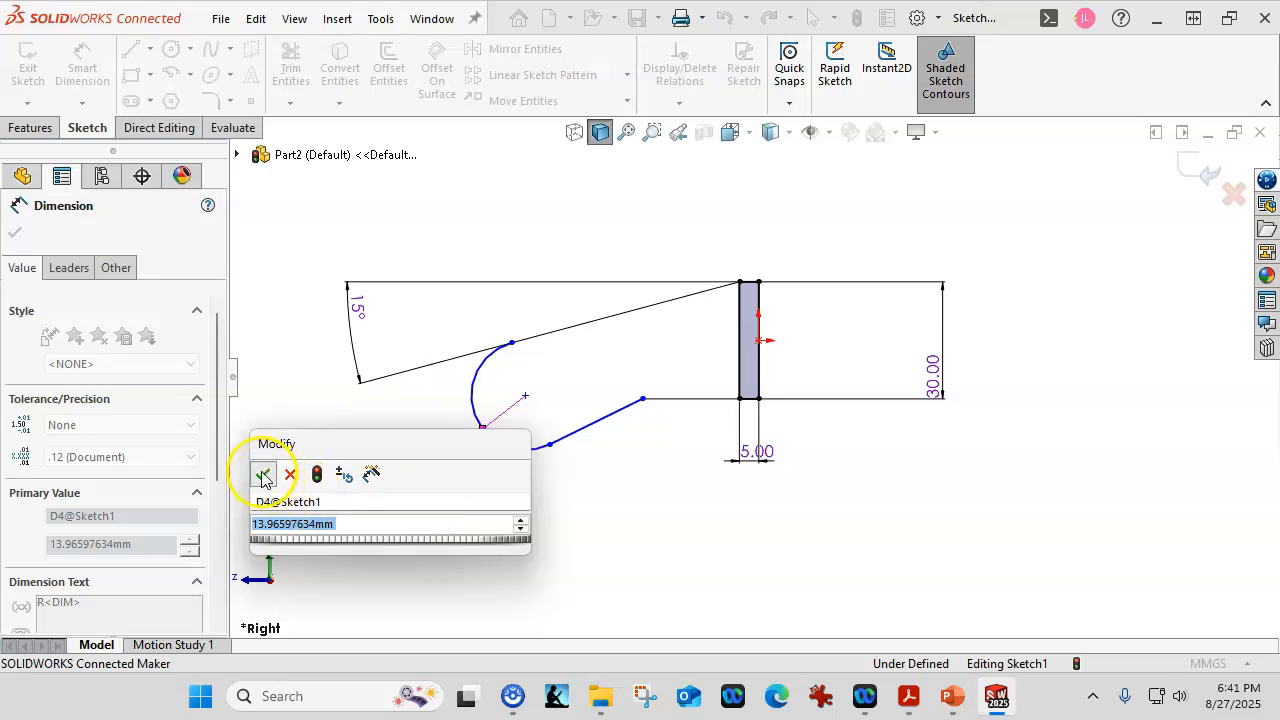
left_click(263, 478)
right_click(397, 470)
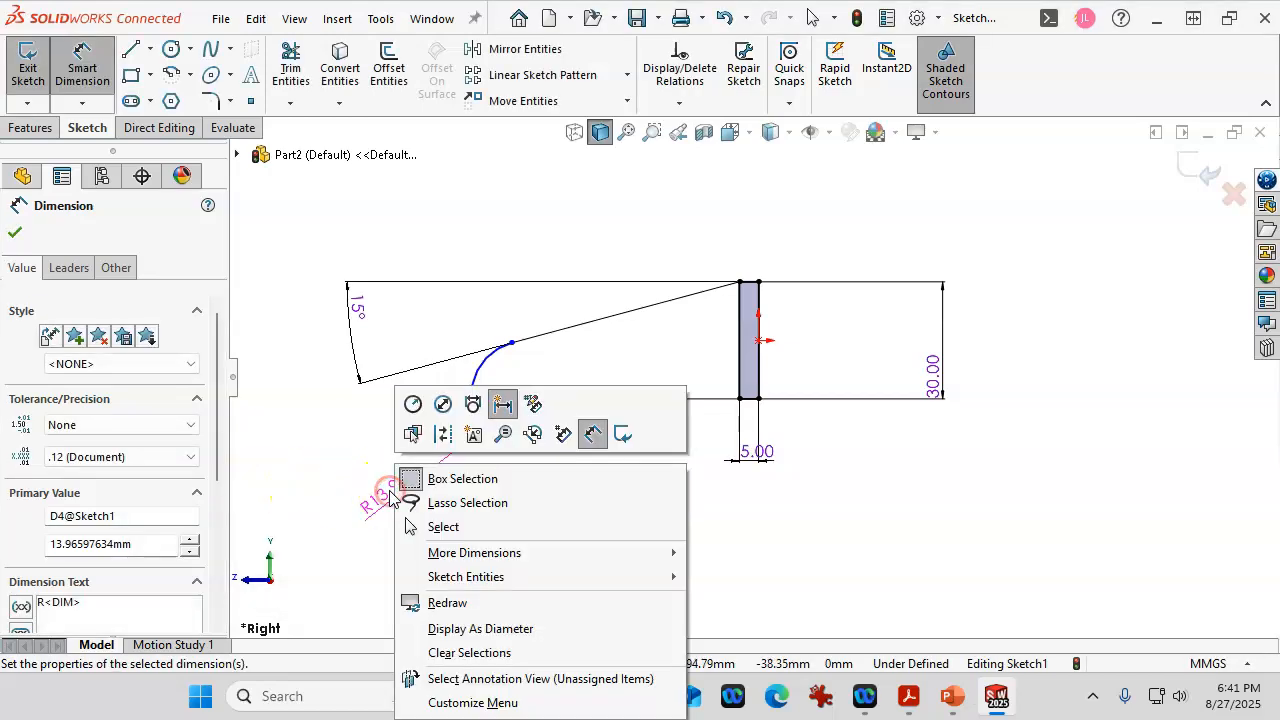
left_click(442, 404)
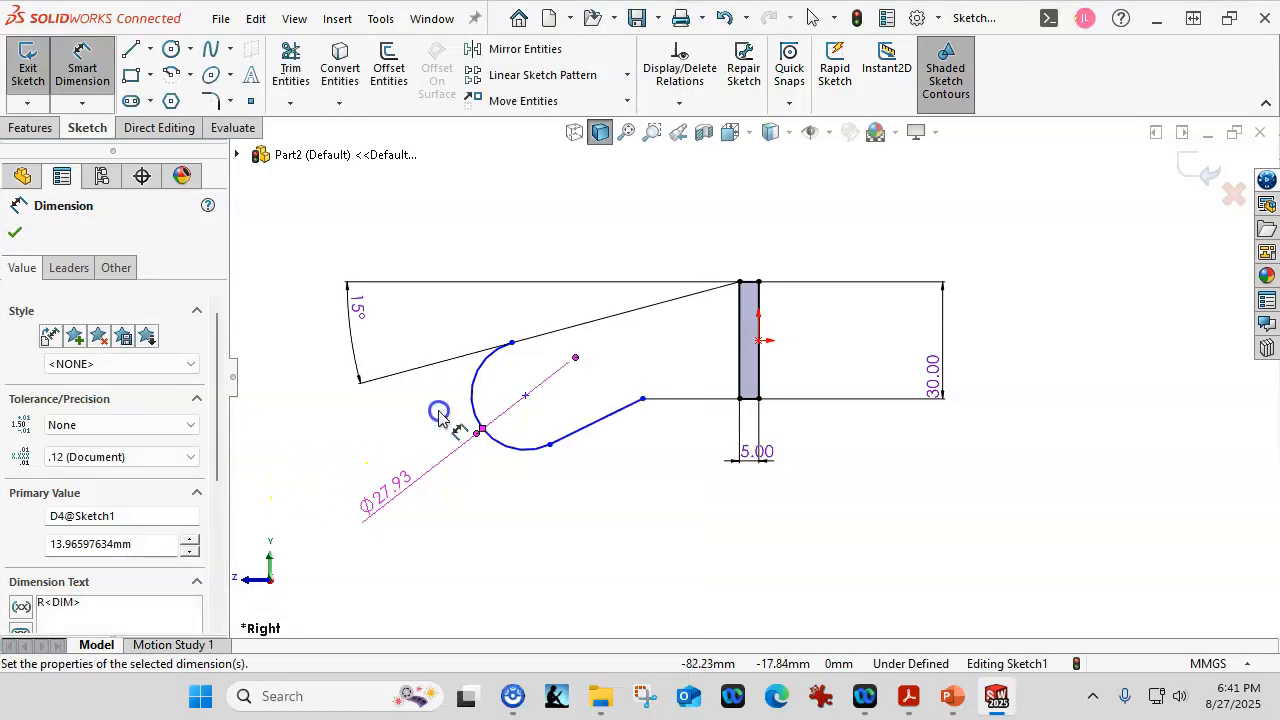
right_click(400, 476)
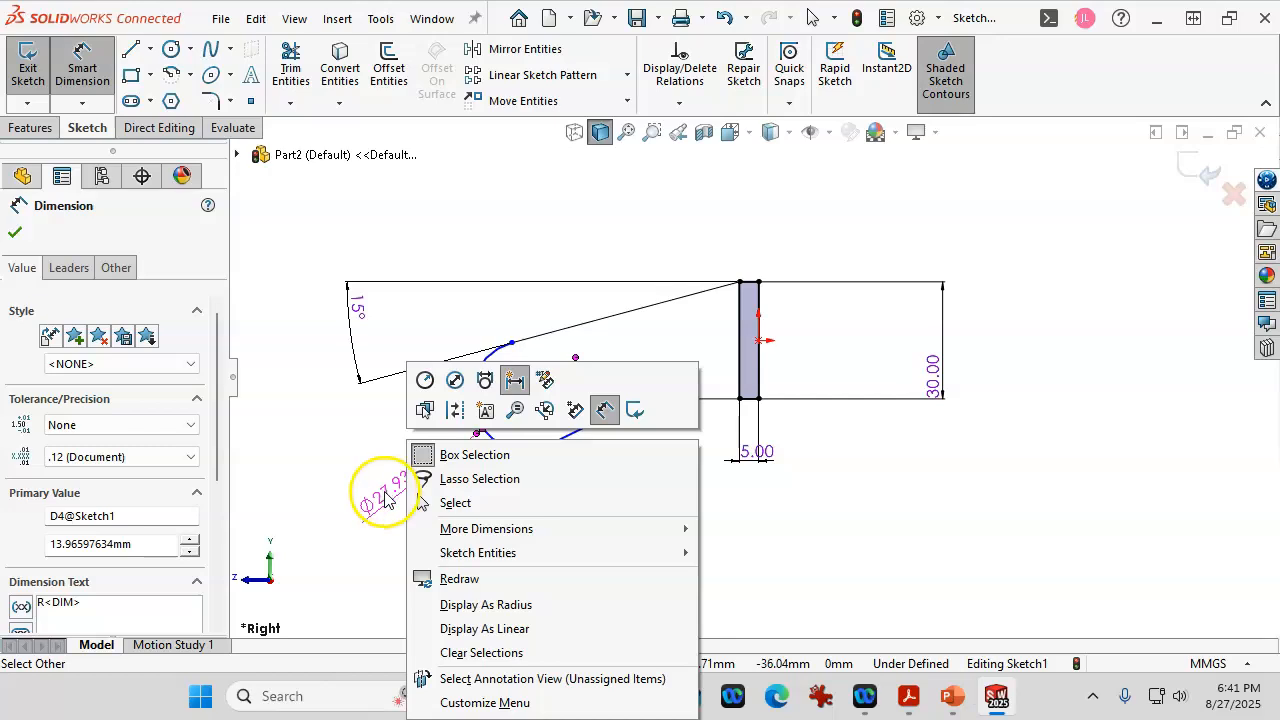
left_click(385, 497)
left_click(400, 486)
type("25")
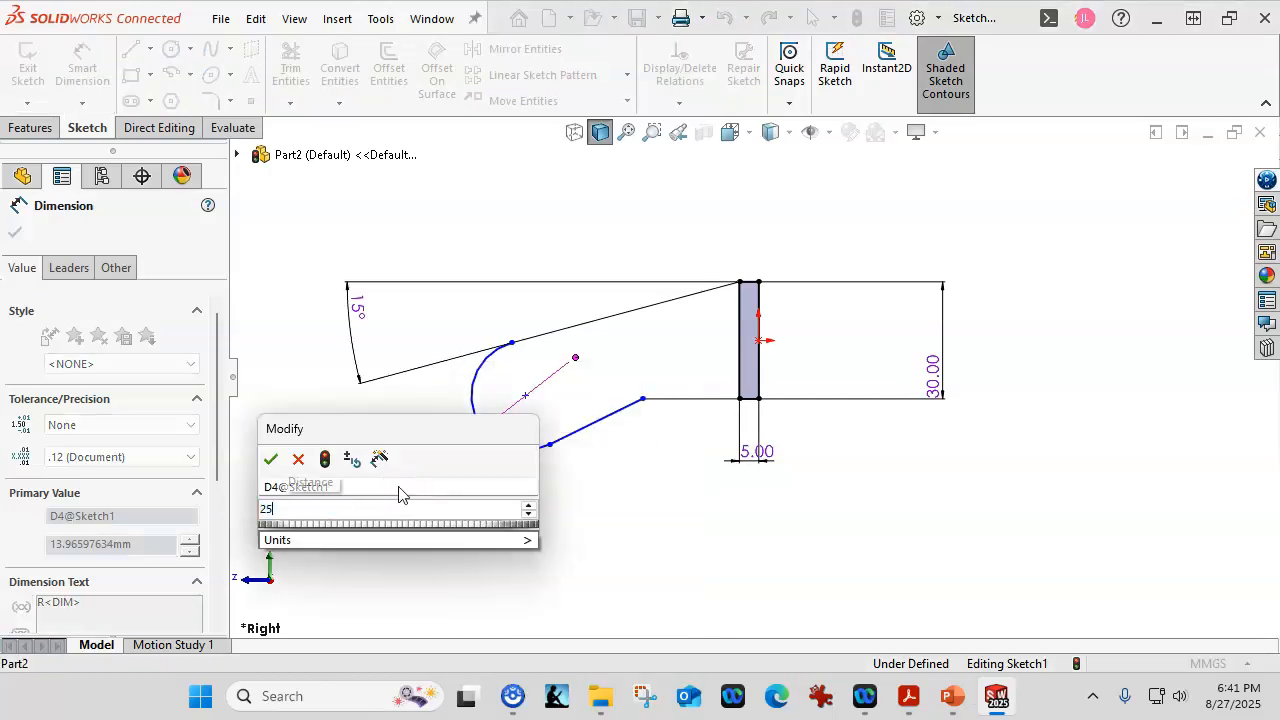
key("Return")
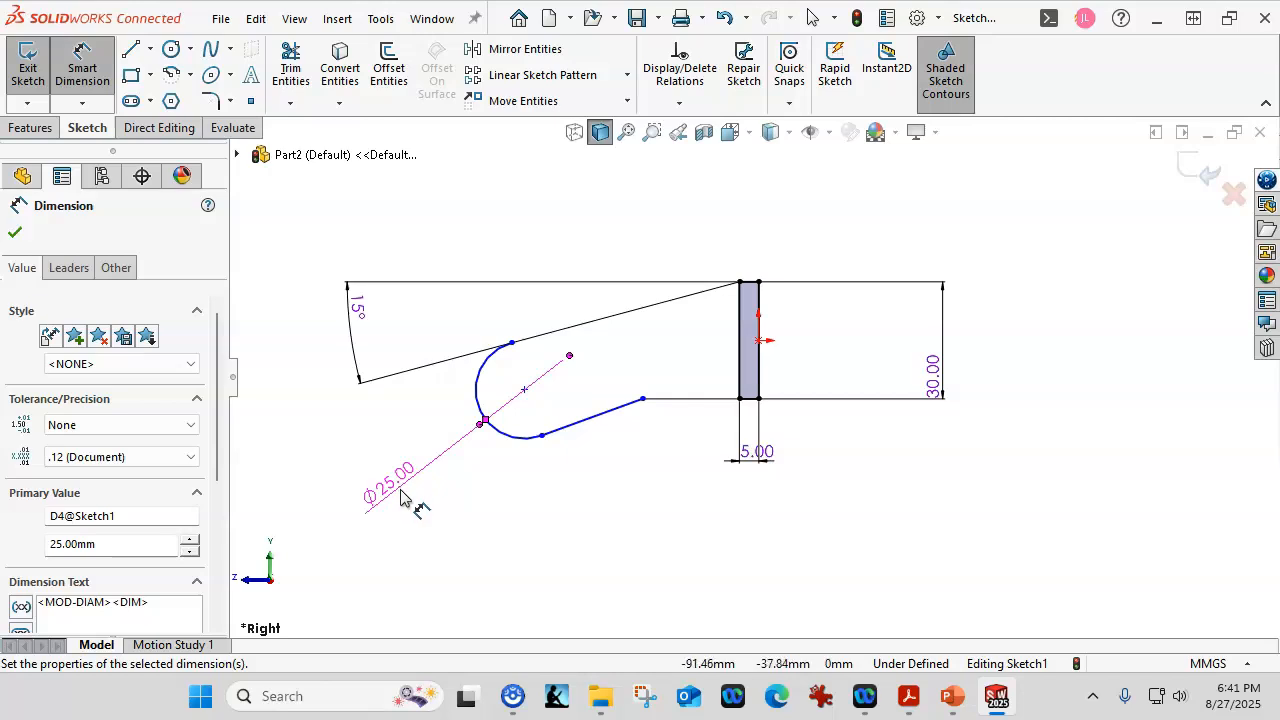
Place the hook arc's centre 40 mm horizontally from the vertical rib.
left_click(531, 437)
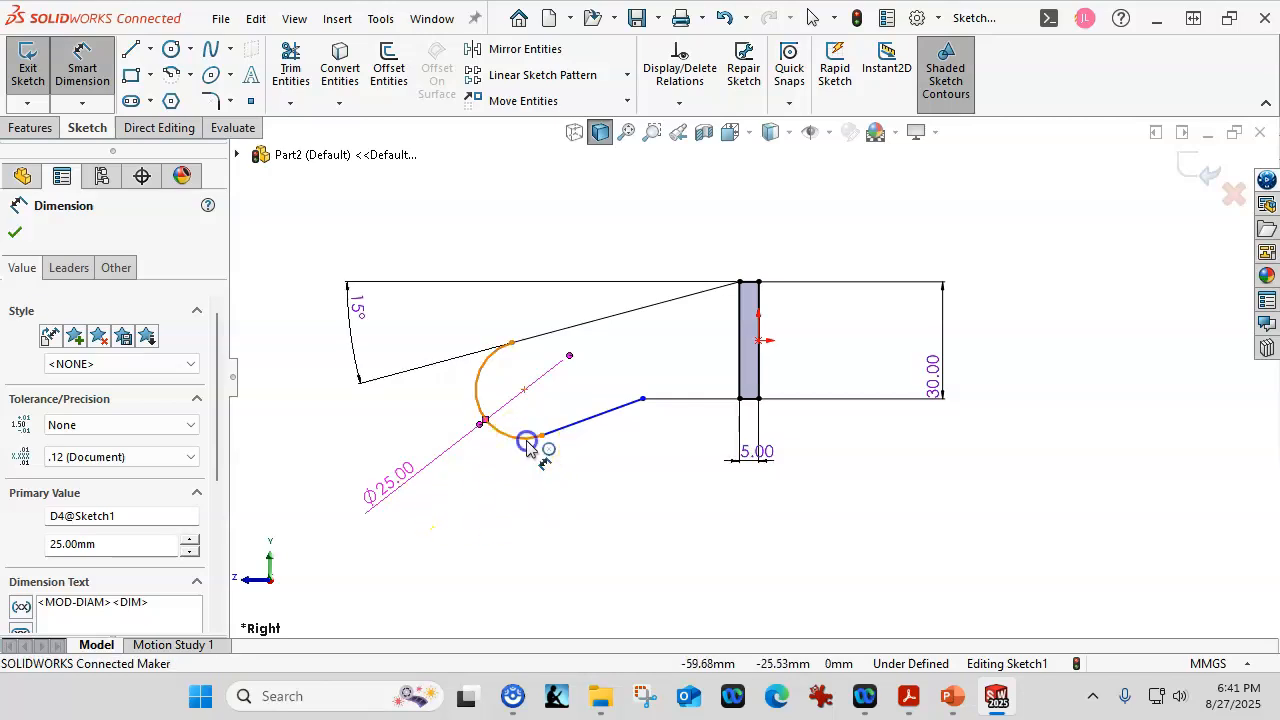
left_click(768, 368)
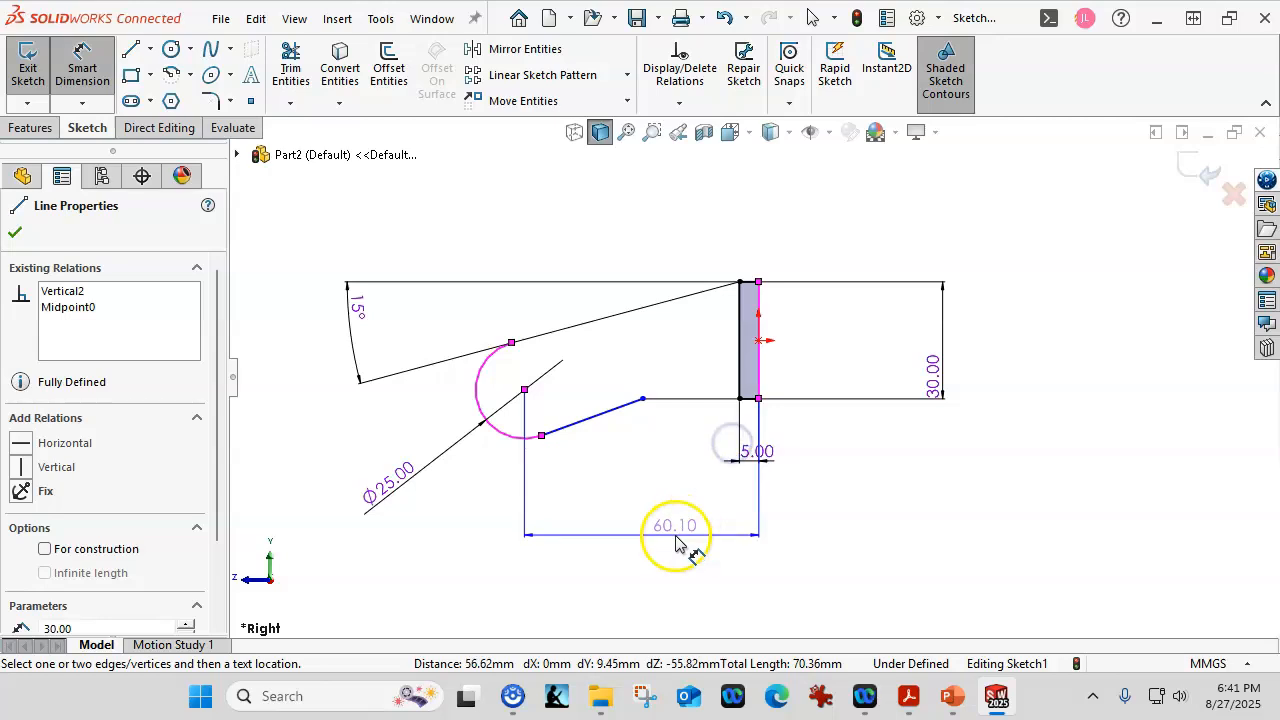
left_click(677, 540)
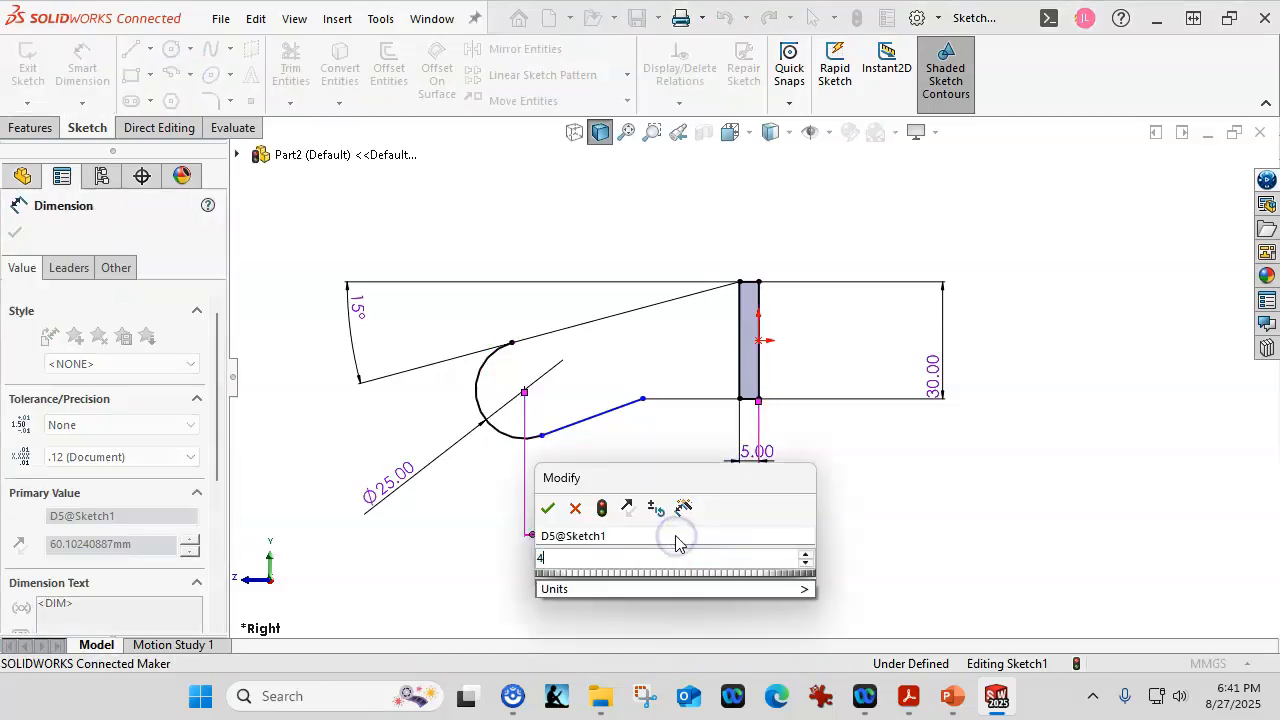
key("Return")
left_click(657, 458)
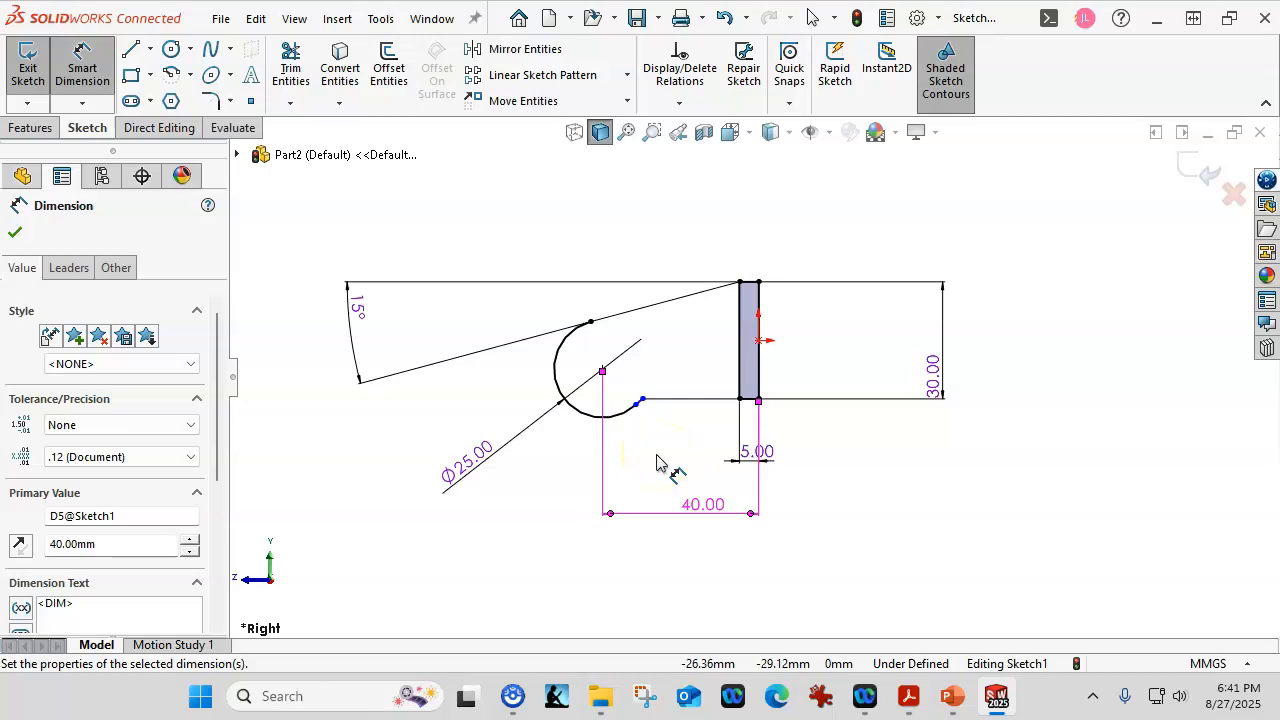
key("Escape")
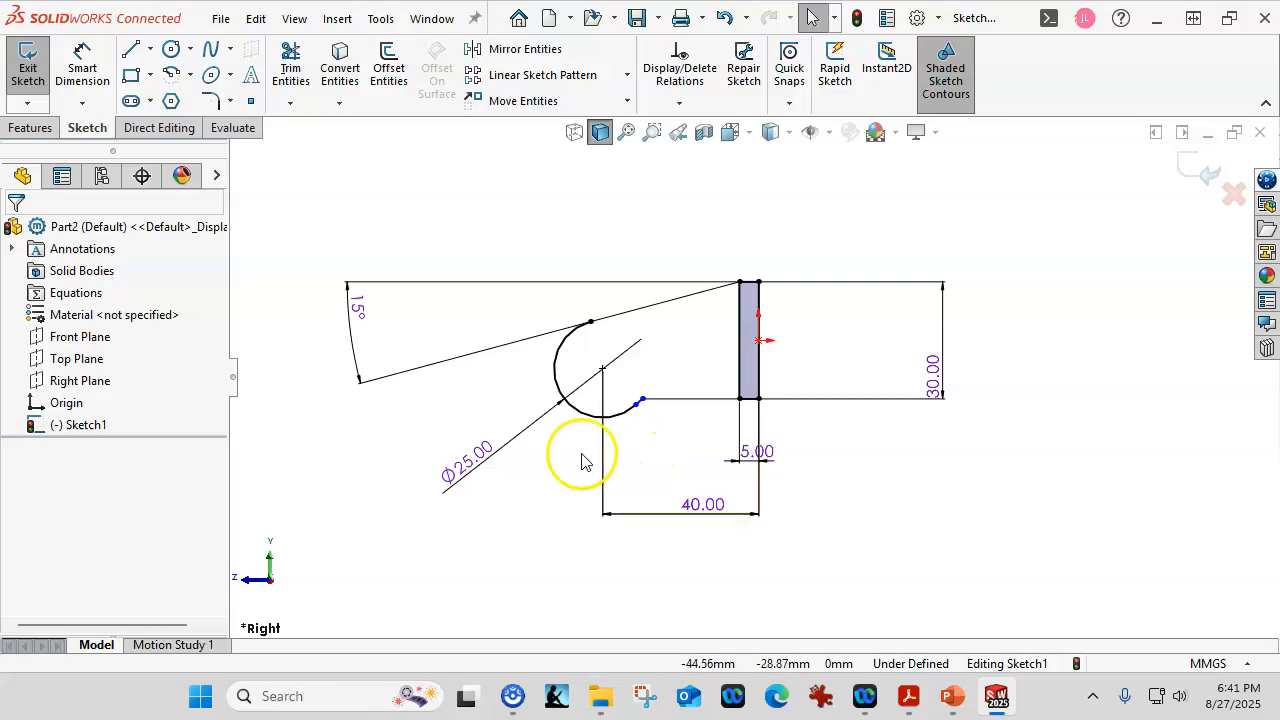
Add a Parallel relation between the short lower line and the upper sloped line.
scroll(665, 425, "down", 5)
left_click(607, 356)
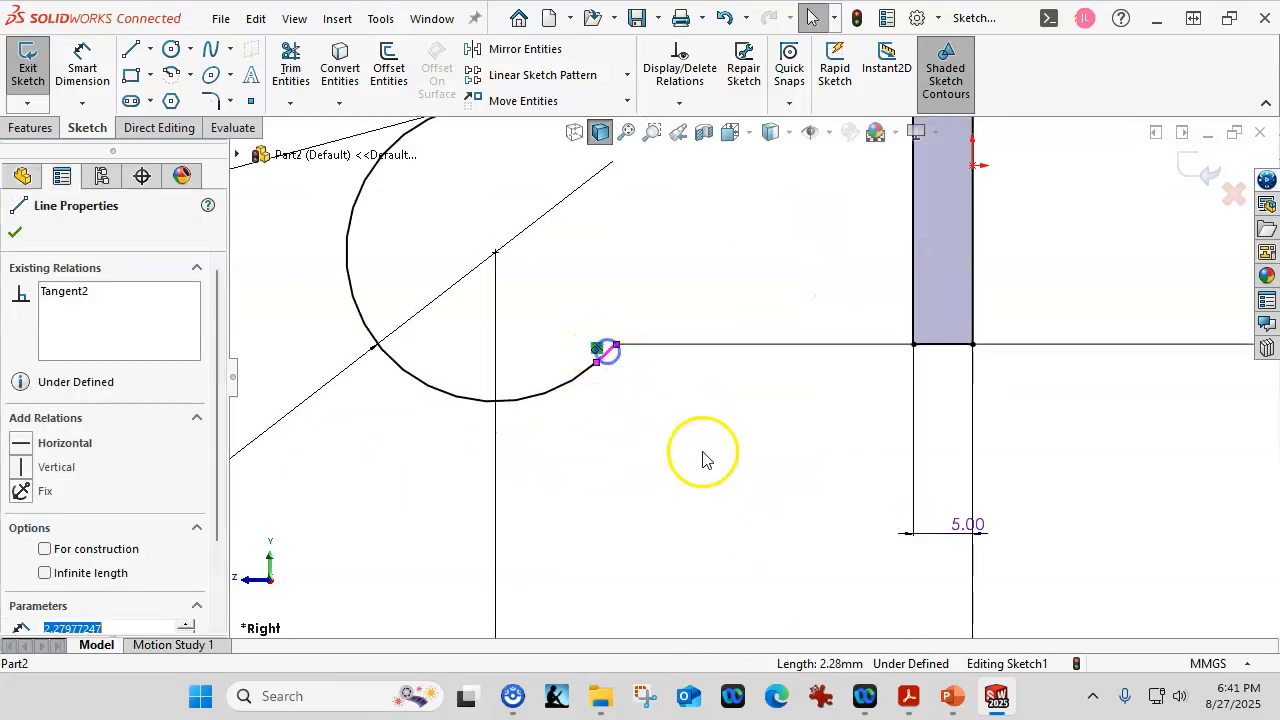
scroll(702, 370, "up", 5)
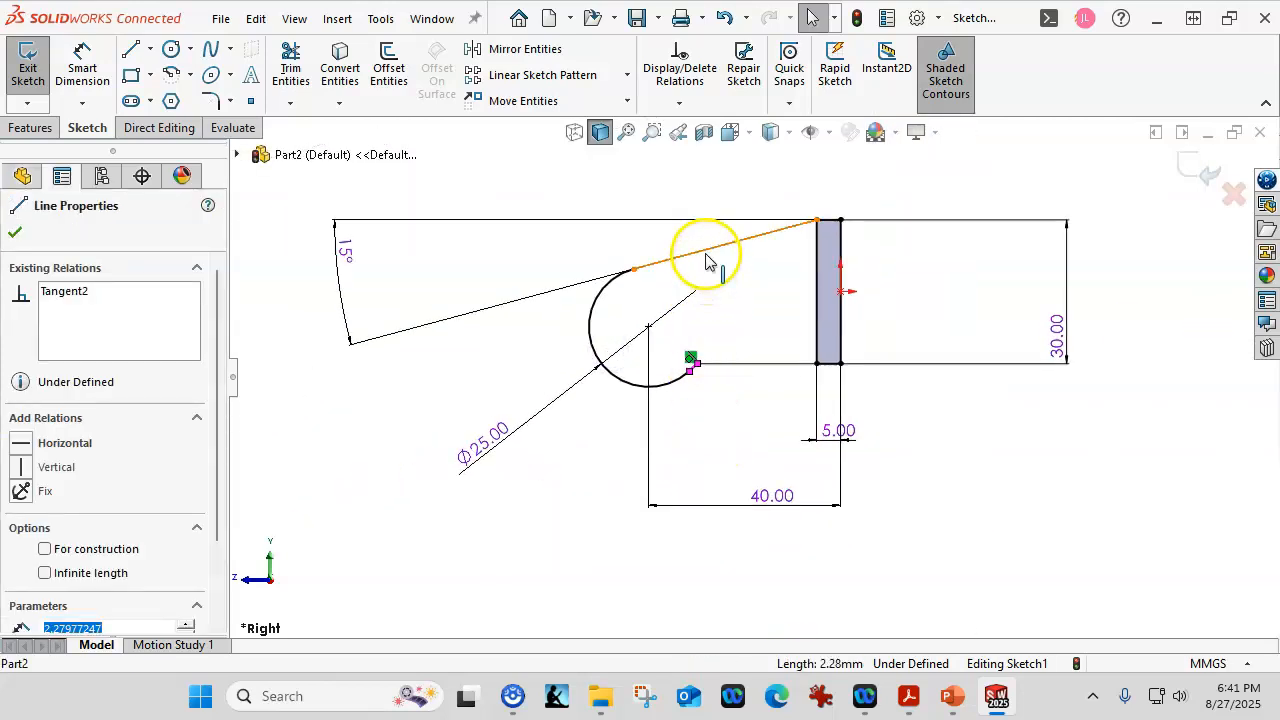
left_click(704, 251, "ctrl")
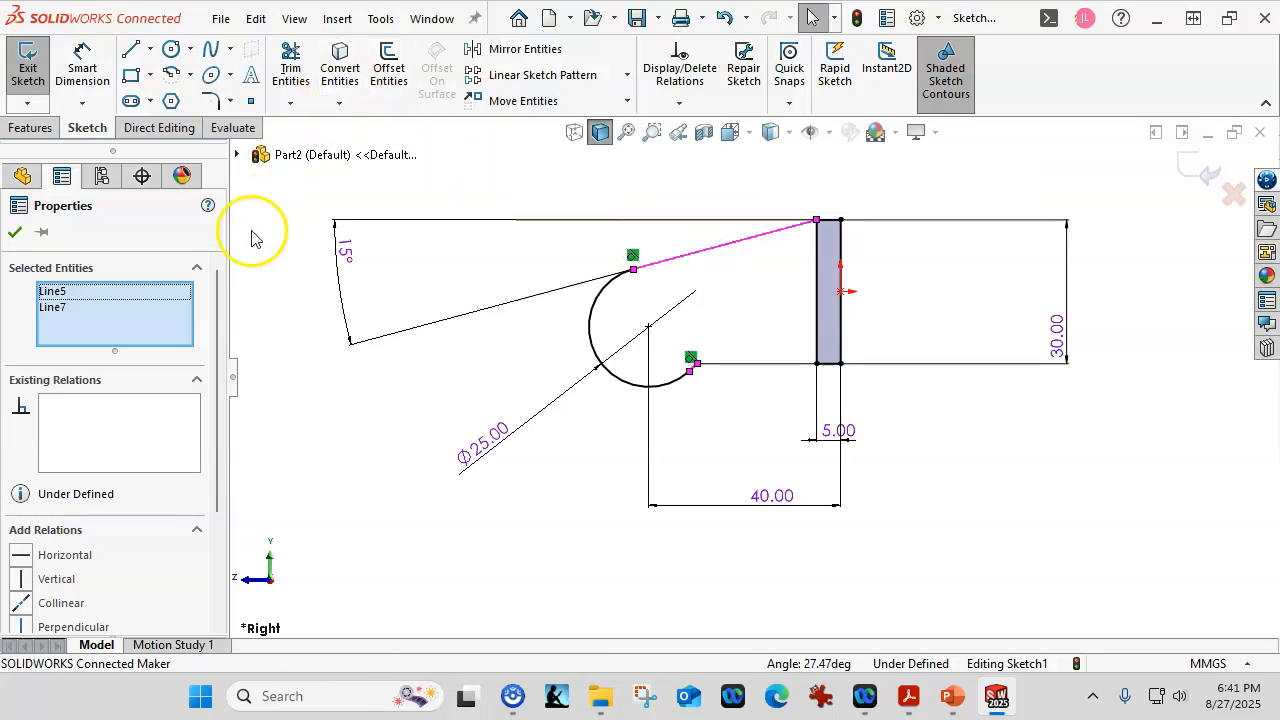
scroll(233, 430, "down", 1)
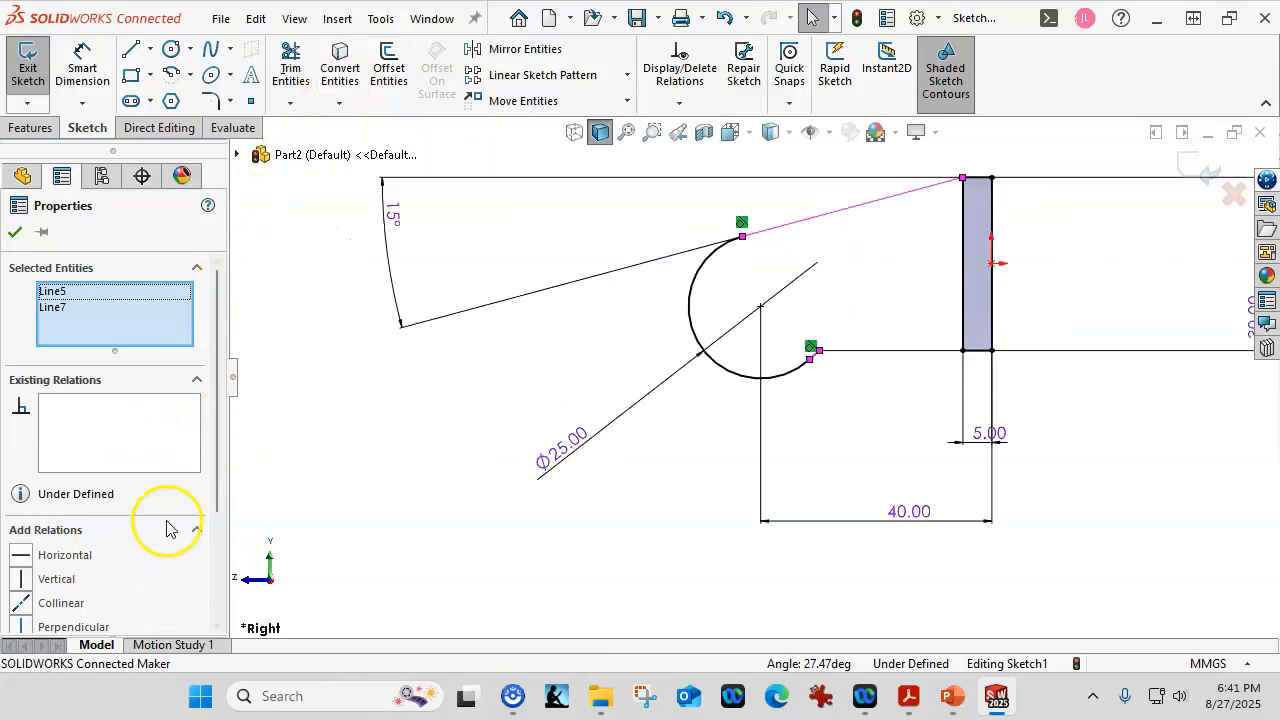
scroll(212, 485, "down", 1)
left_click_drag(212, 485, 213, 595)
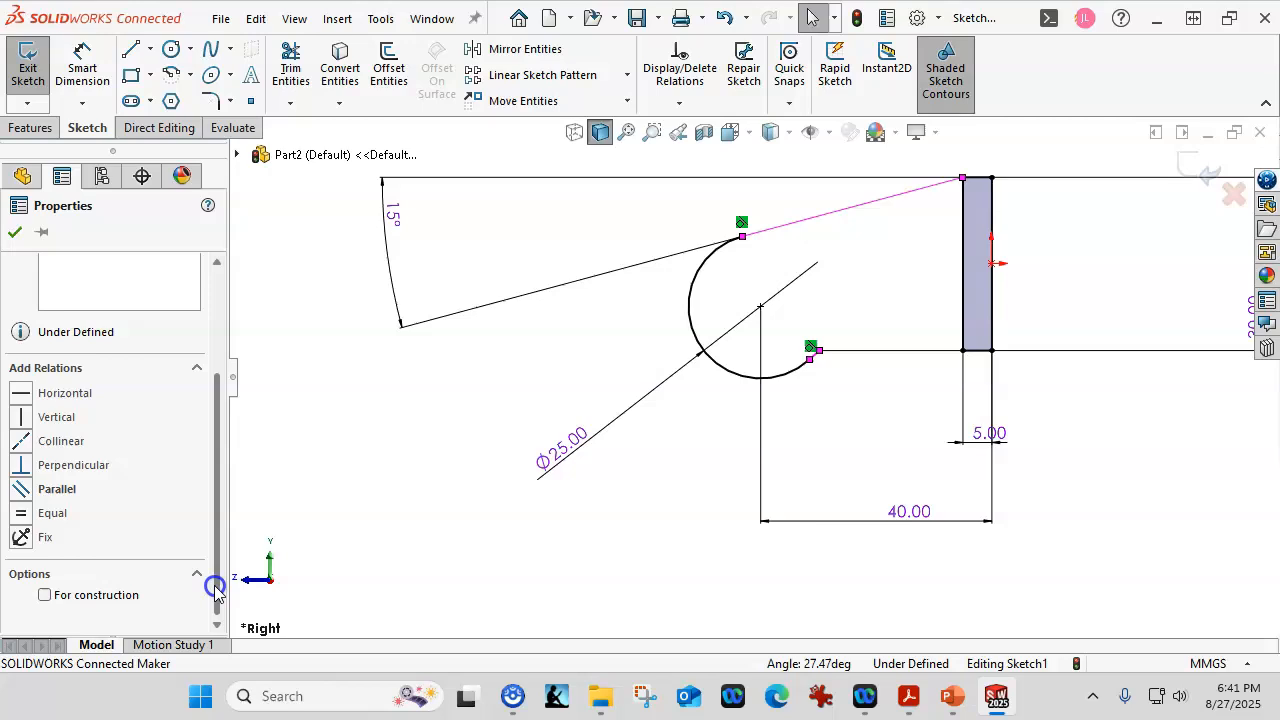
left_click(21, 489)
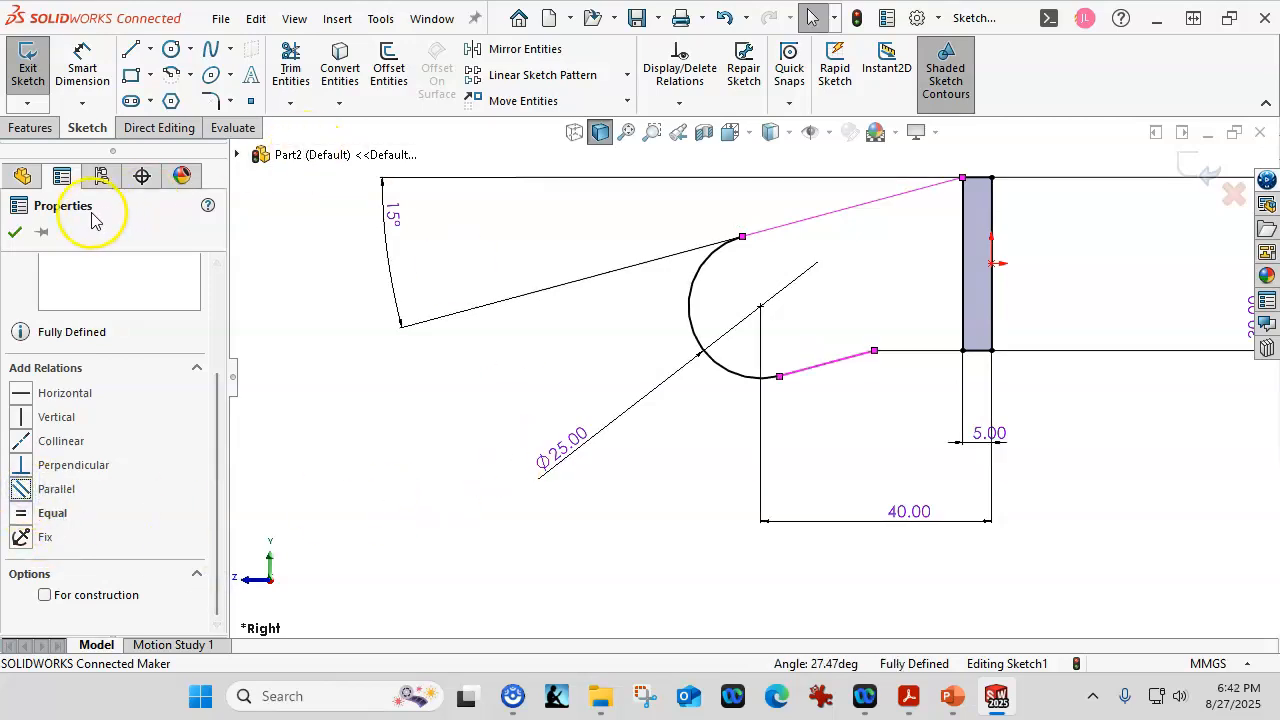
Draw a centre-point arc on the Ø25 circle's centre, sweeping down the right side inside the hook.
left_click(14, 231)
left_click(912, 440)
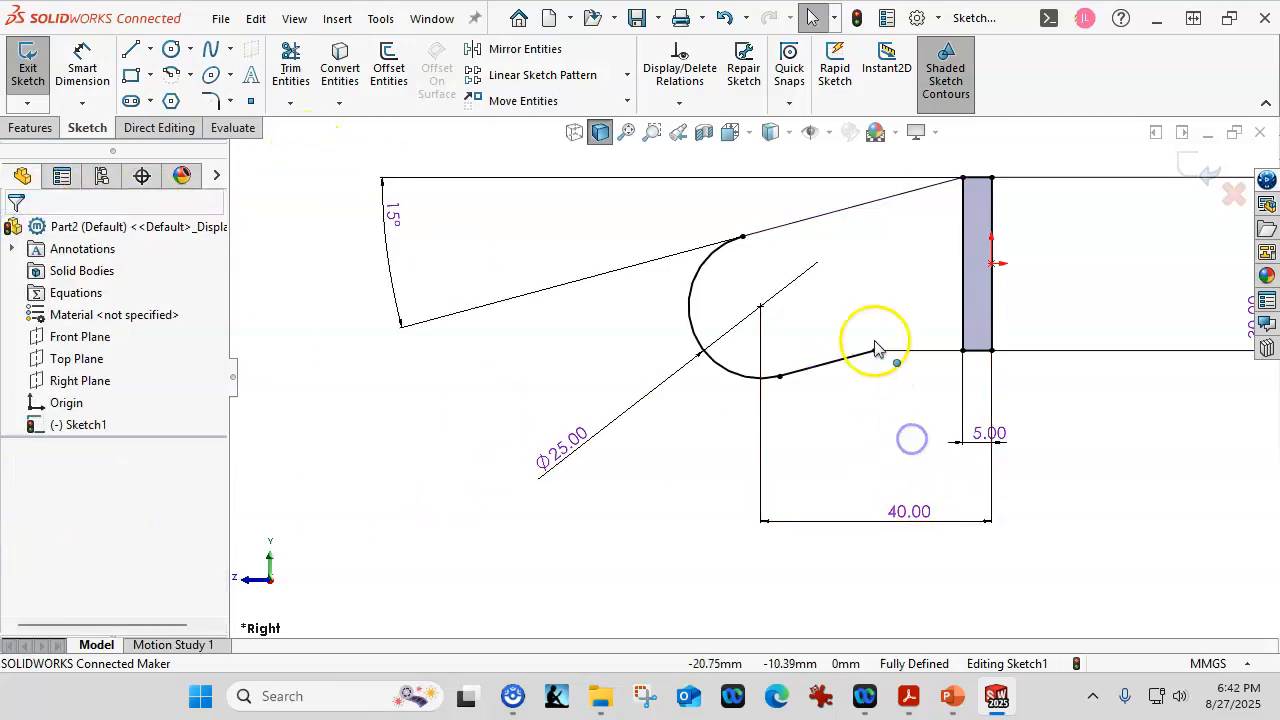
scroll(858, 262, "down", 1)
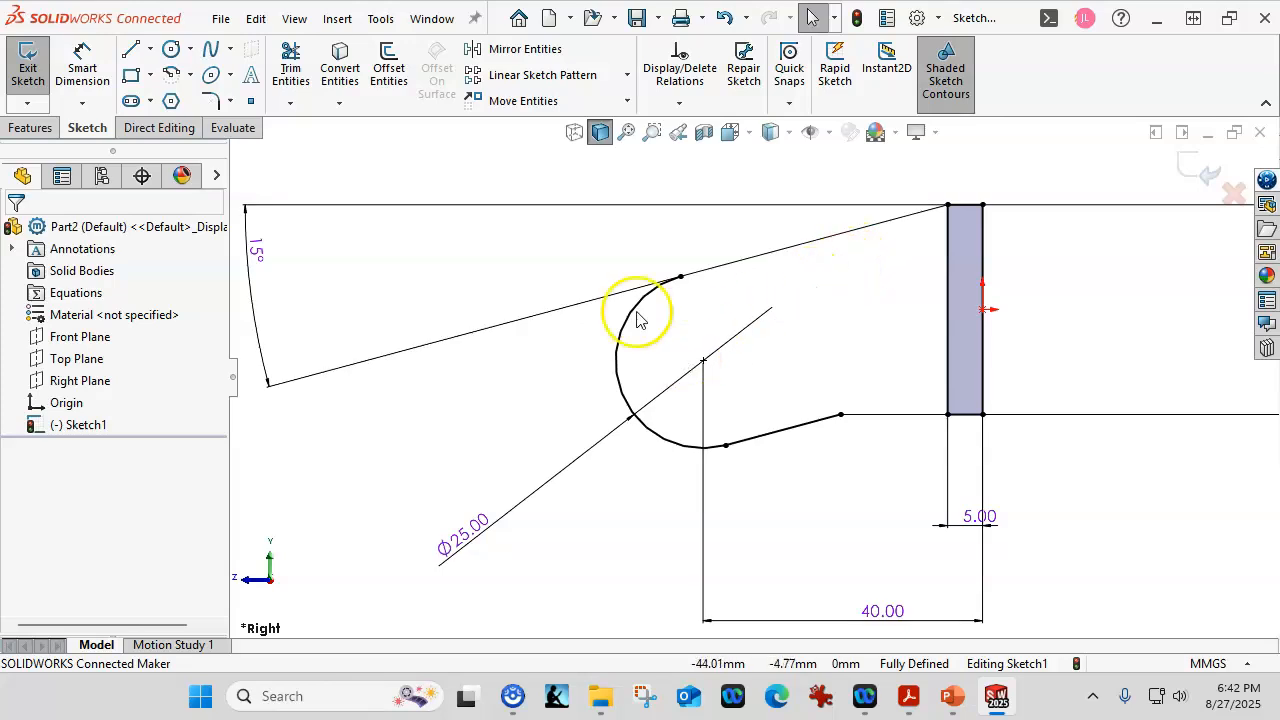
left_click(171, 78)
left_click(703, 360)
left_click(703, 291)
left_click(754, 411)
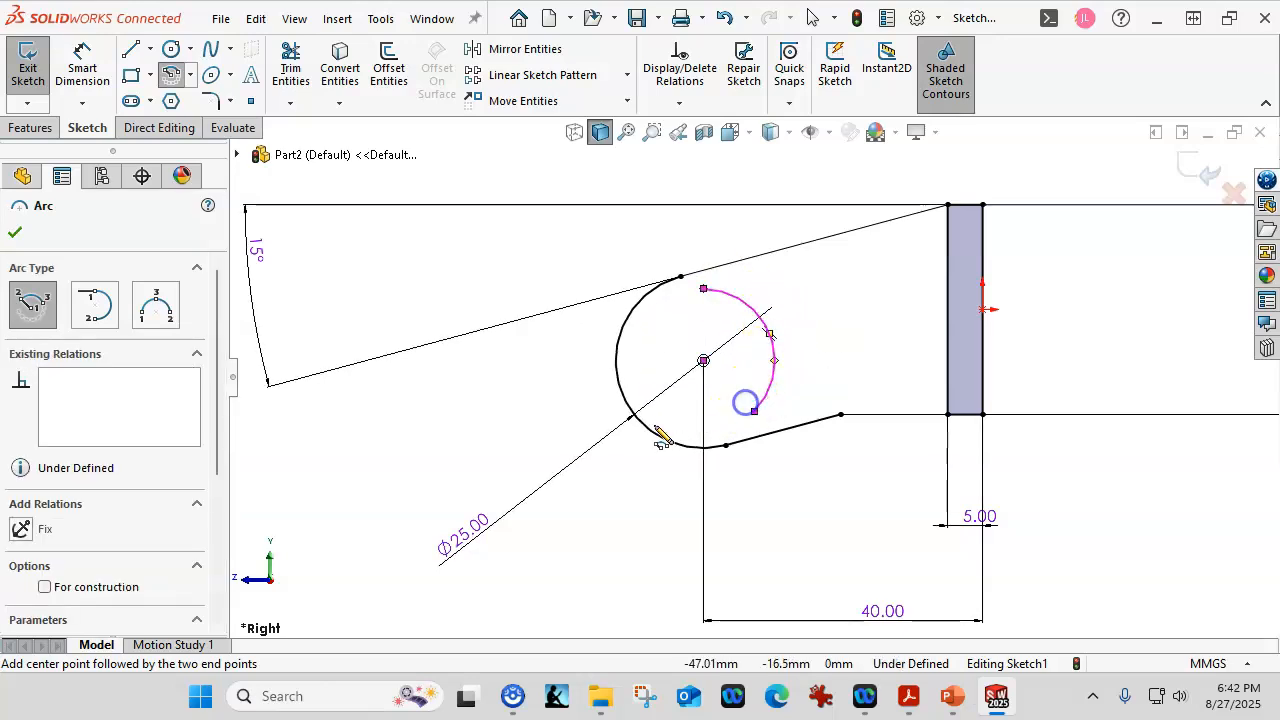
key("Escape")
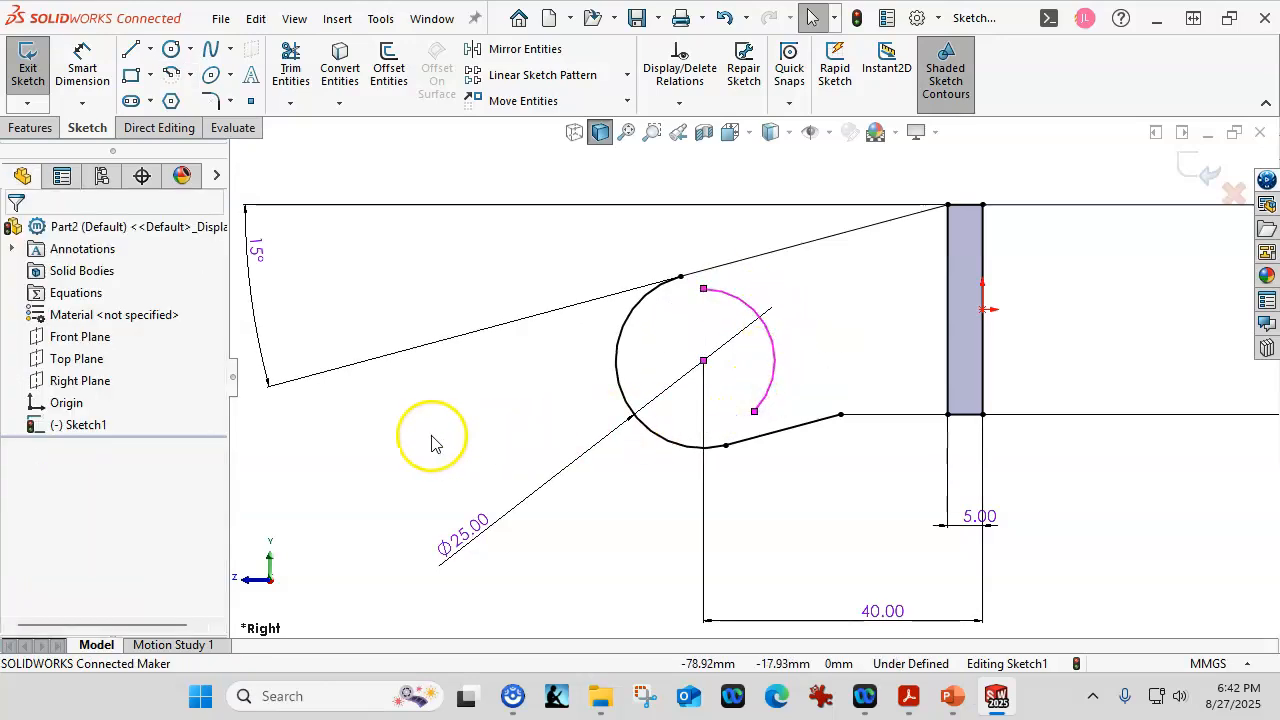
left_click(444, 407)
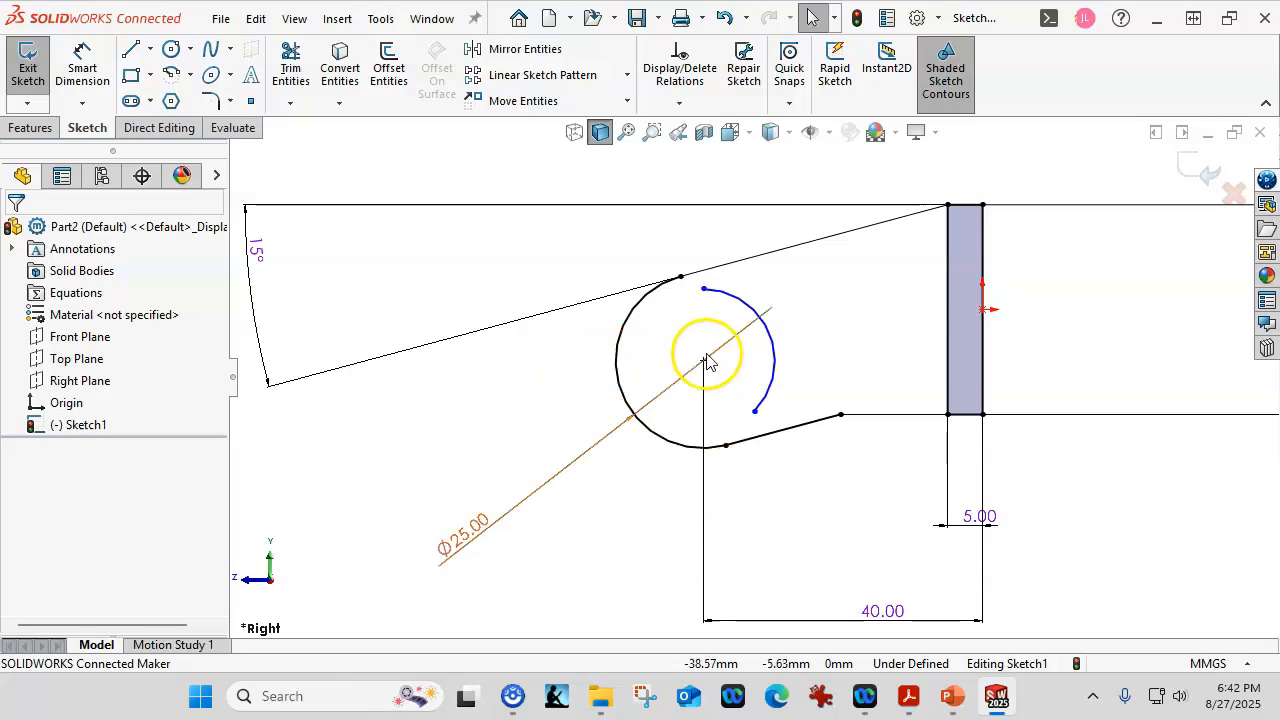
Make the inner arc coradial with the hook circle and pull both its ends inward.
left_click(742, 305)
left_click(632, 318, "ctrl")
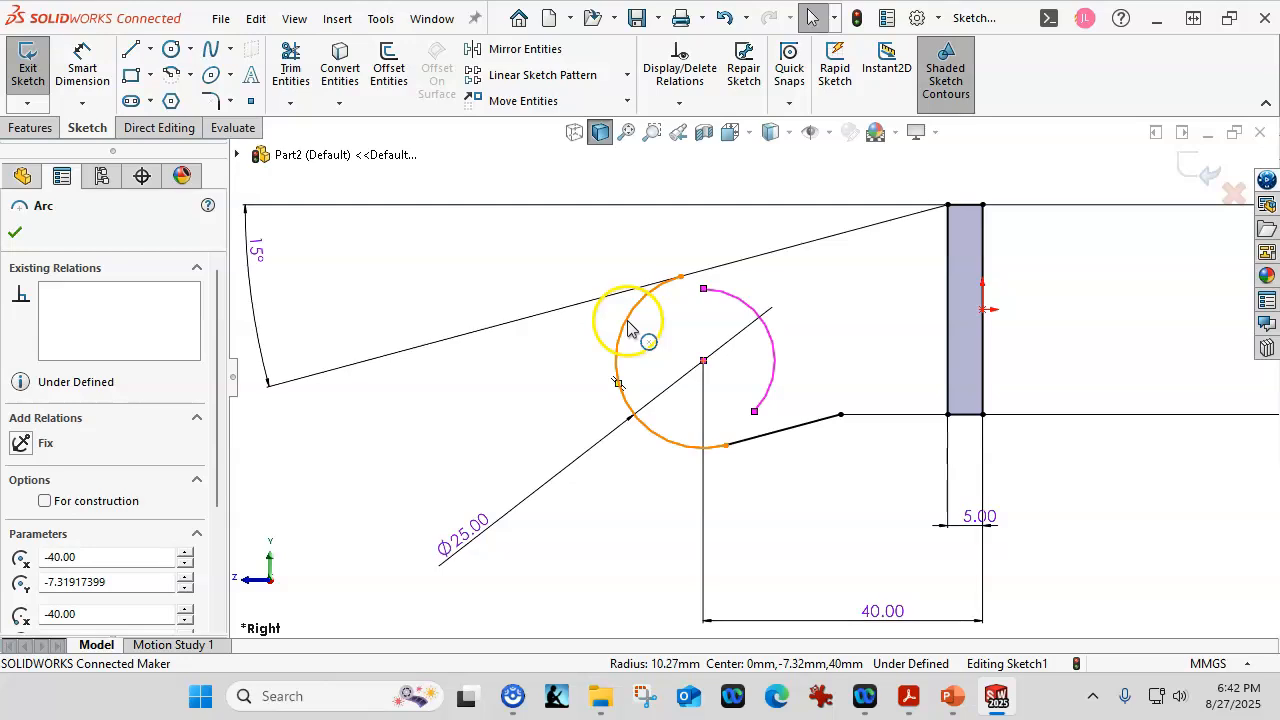
left_click(693, 232)
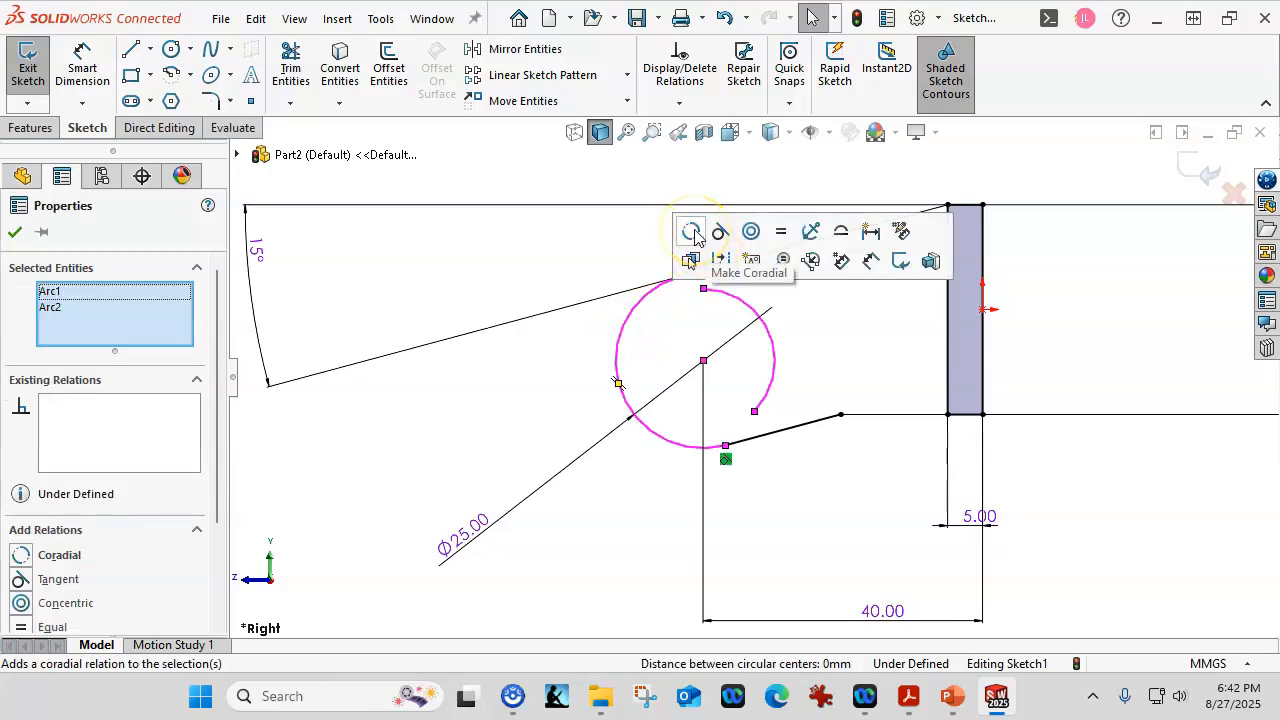
left_click(546, 405)
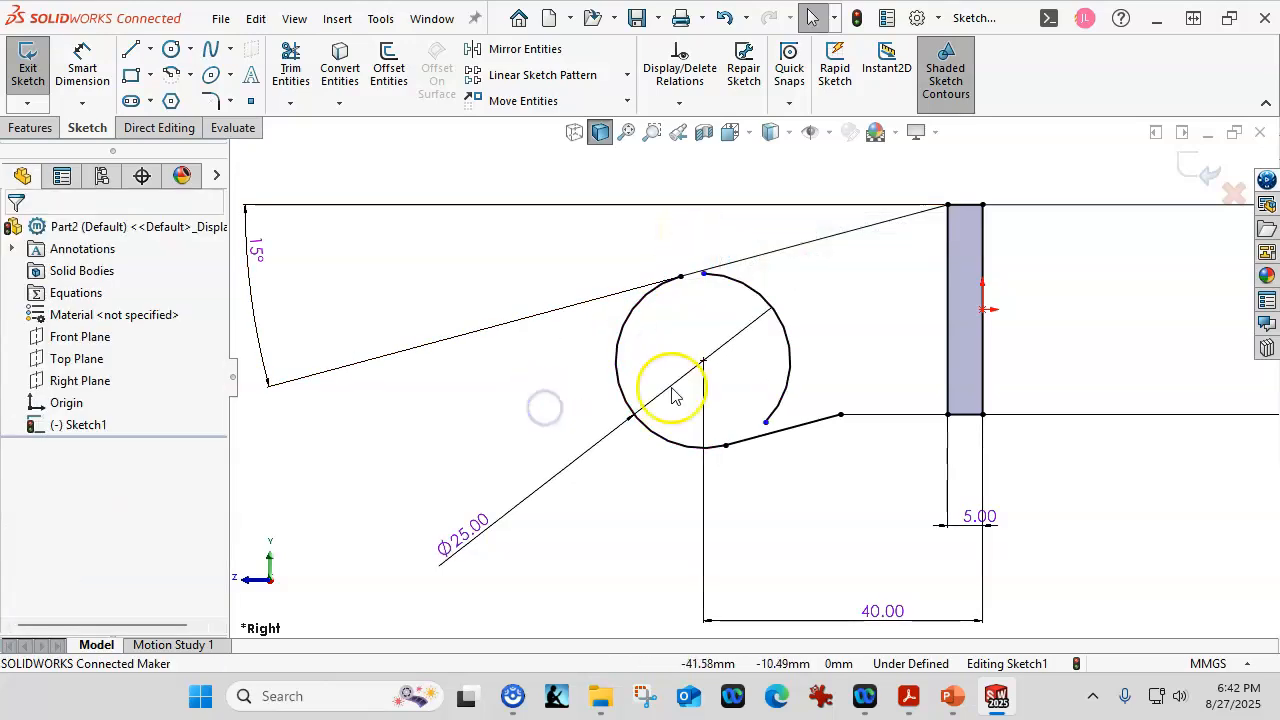
left_click_drag(766, 423, 797, 396)
left_click(703, 273)
left_click_drag(703, 273, 744, 286)
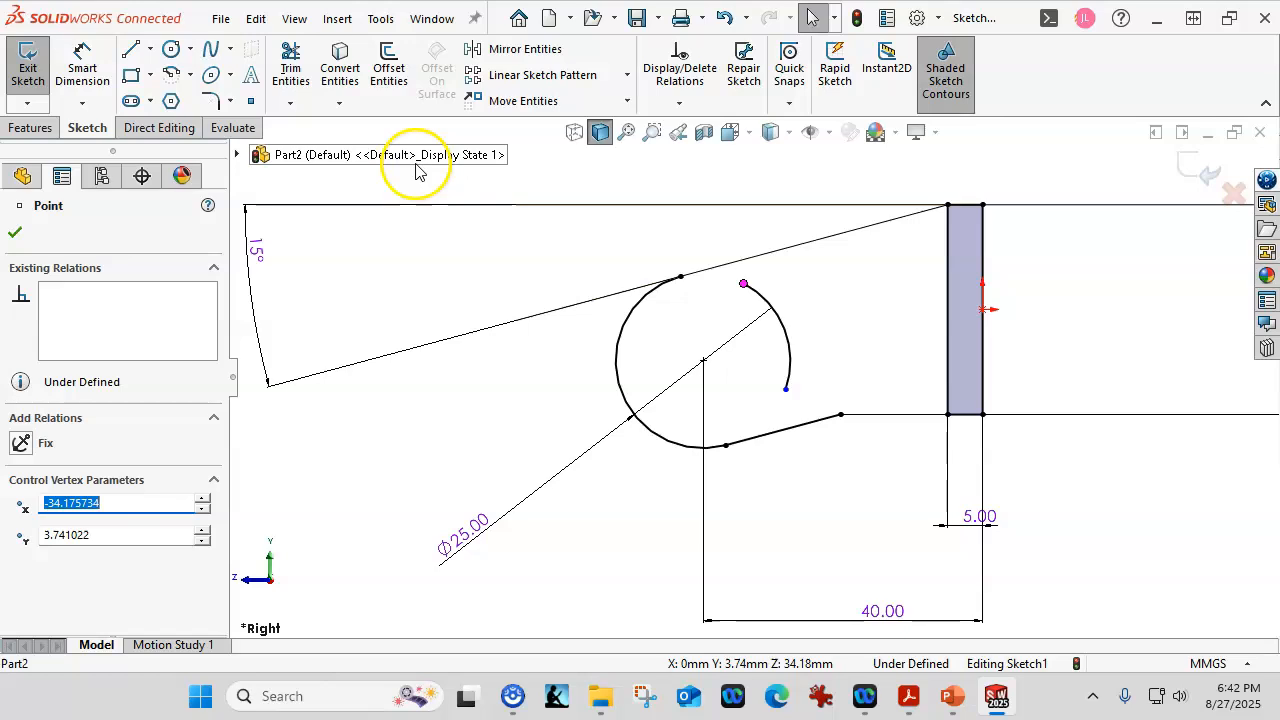
Draw two small tangent arcs linking the inner arc's ends to the upper and lower sloped lines.
left_click(189, 75)
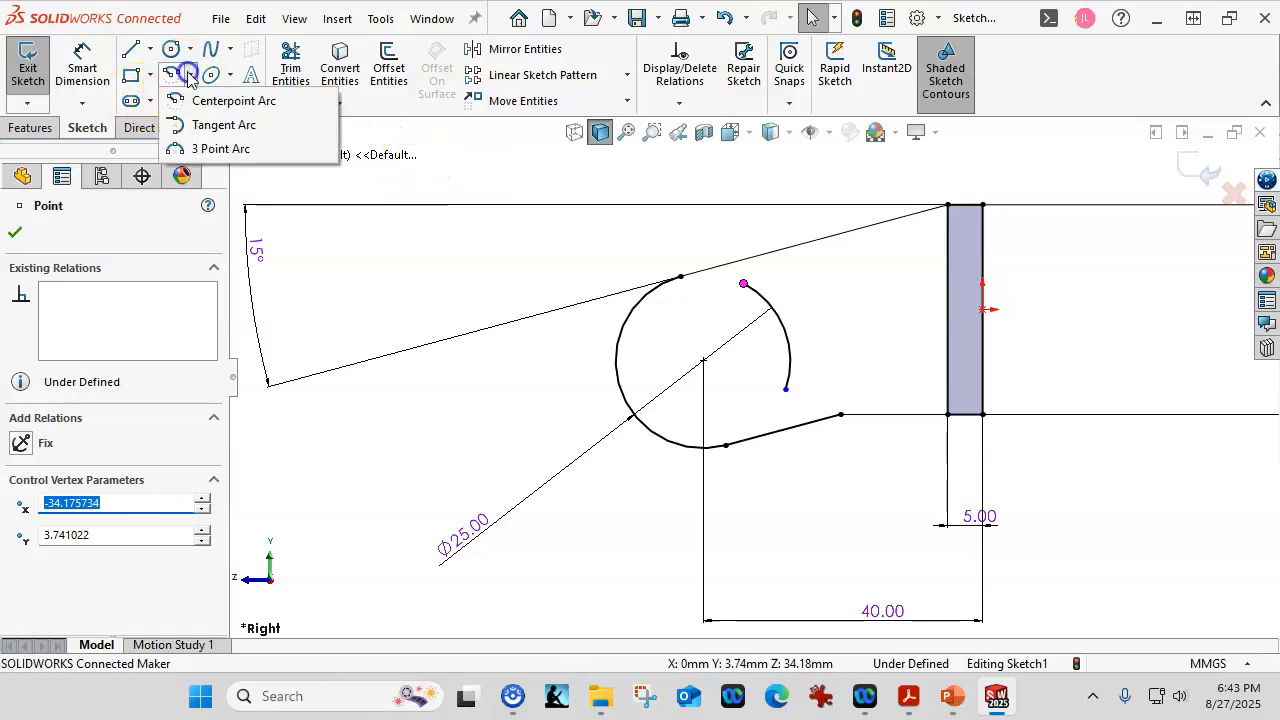
left_click(215, 127)
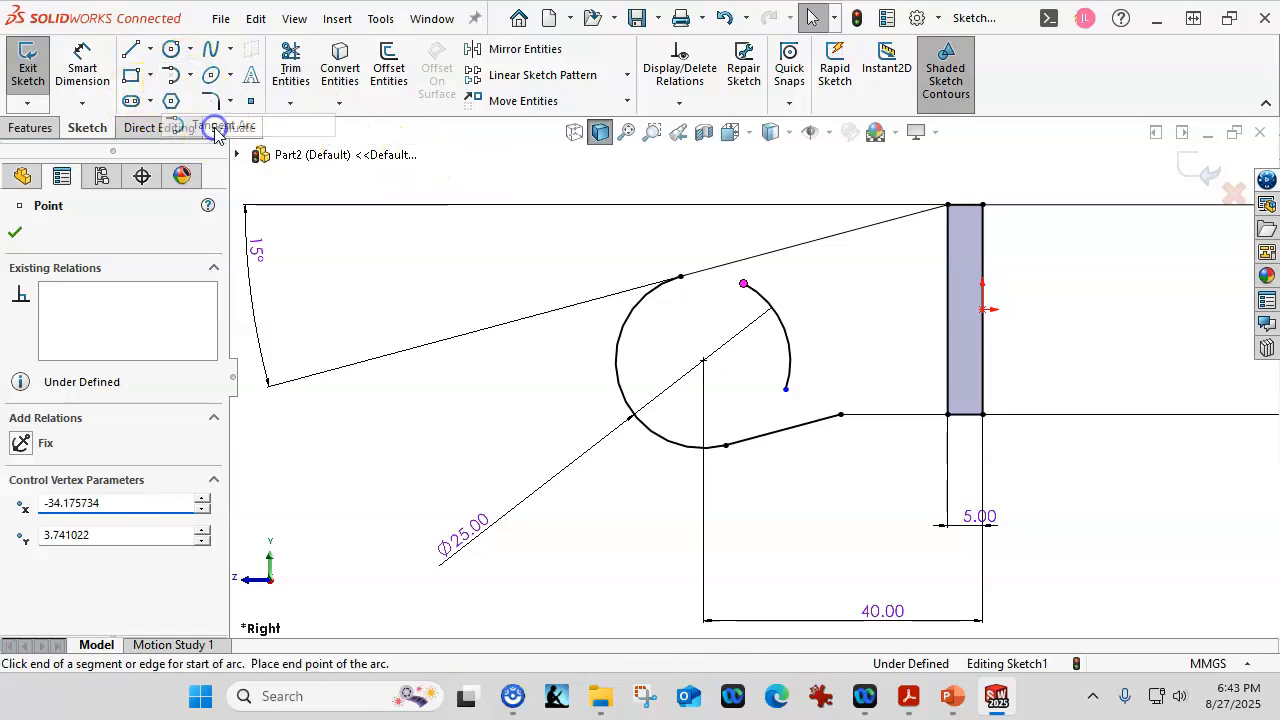
scroll(748, 292, "down", 3)
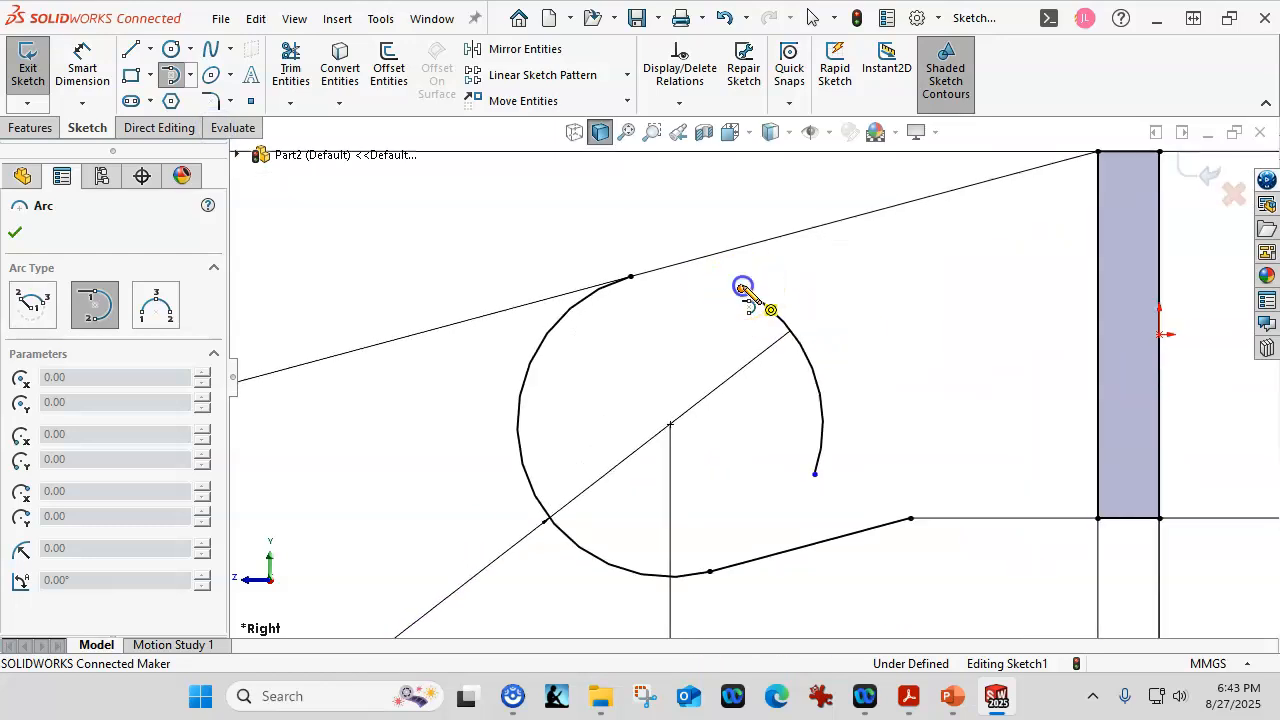
left_click(740, 288)
left_click(728, 250)
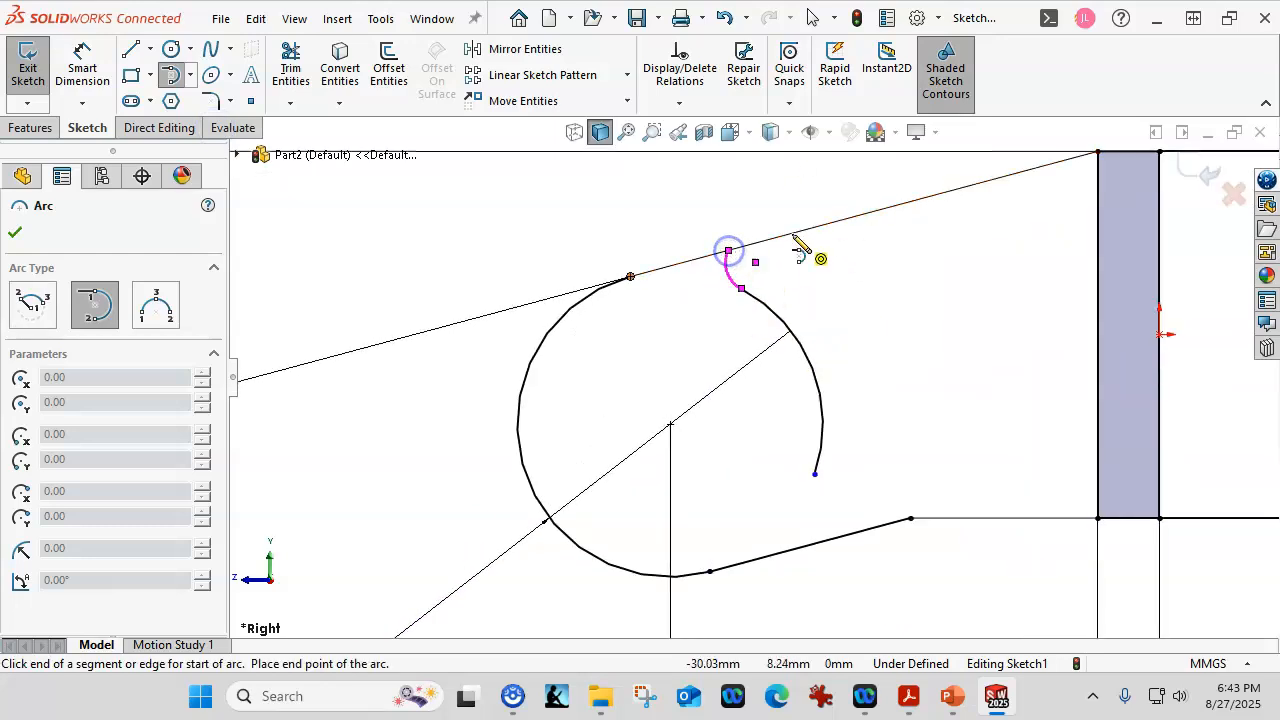
left_click(814, 477)
left_click(838, 538)
key("Escape")
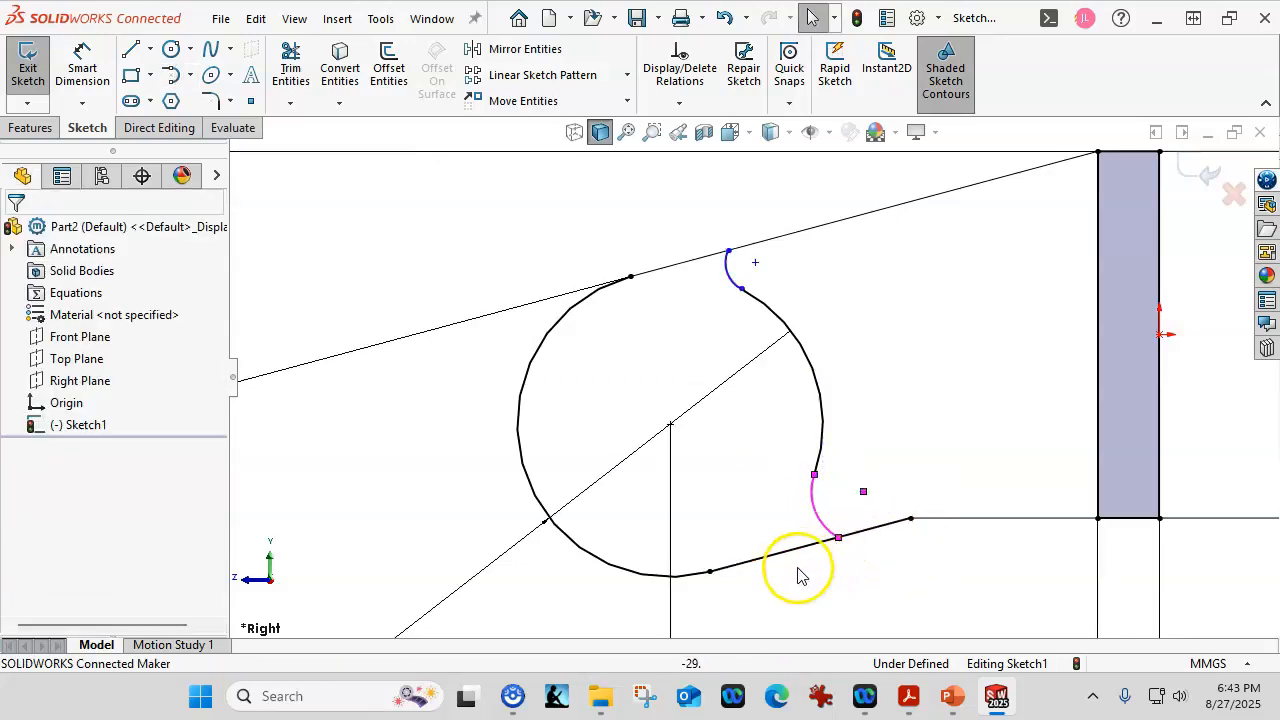
Make each small arc tangent to its neighbouring sloped line.
left_click(821, 527)
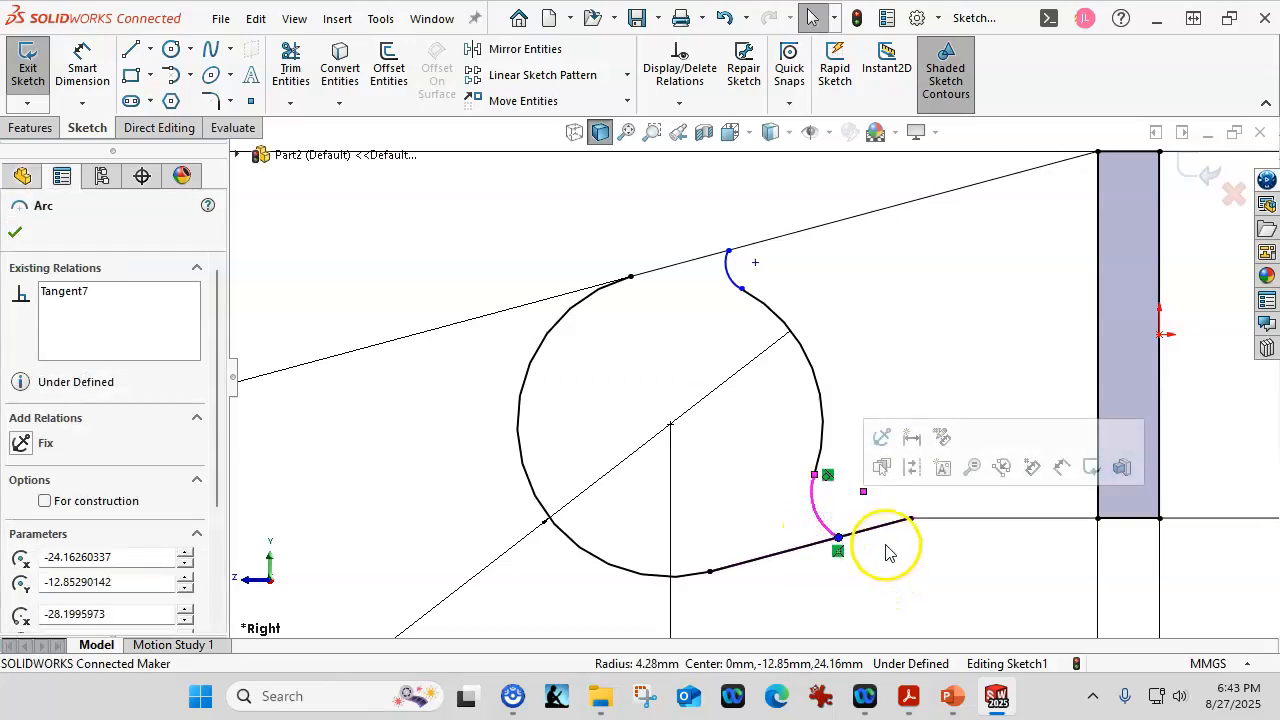
left_click(871, 534, "ctrl")
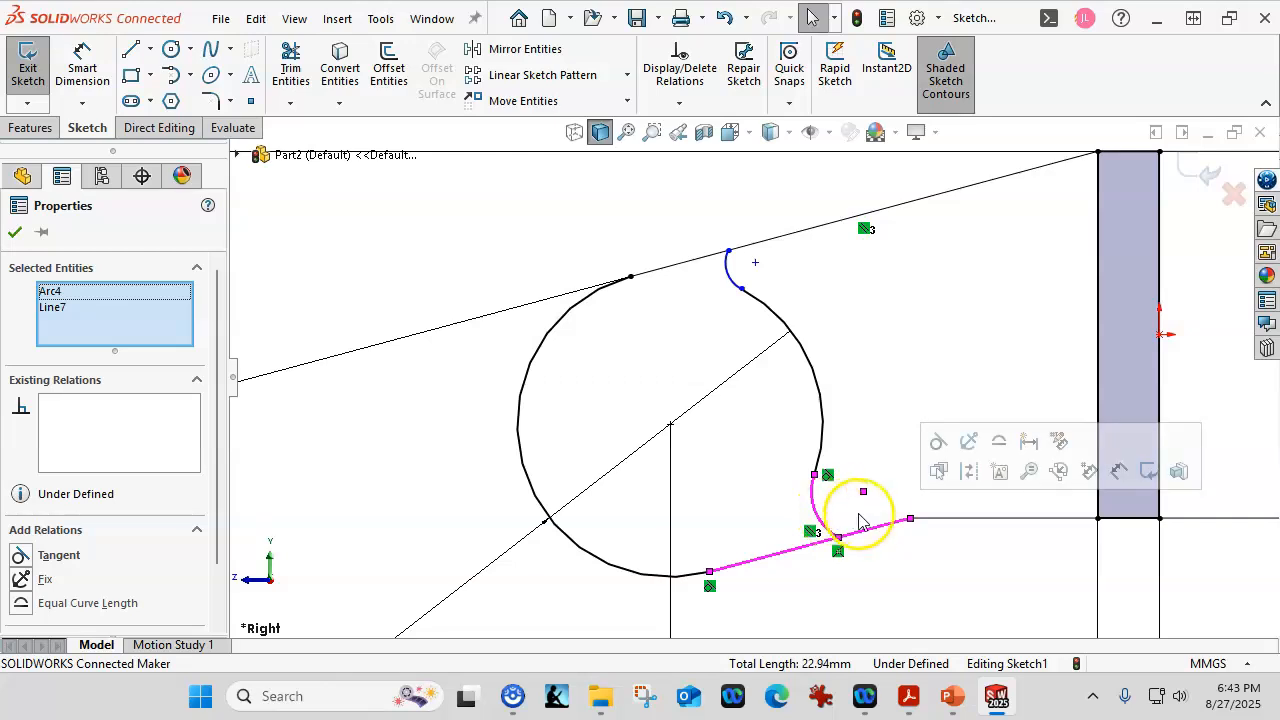
left_click(937, 444)
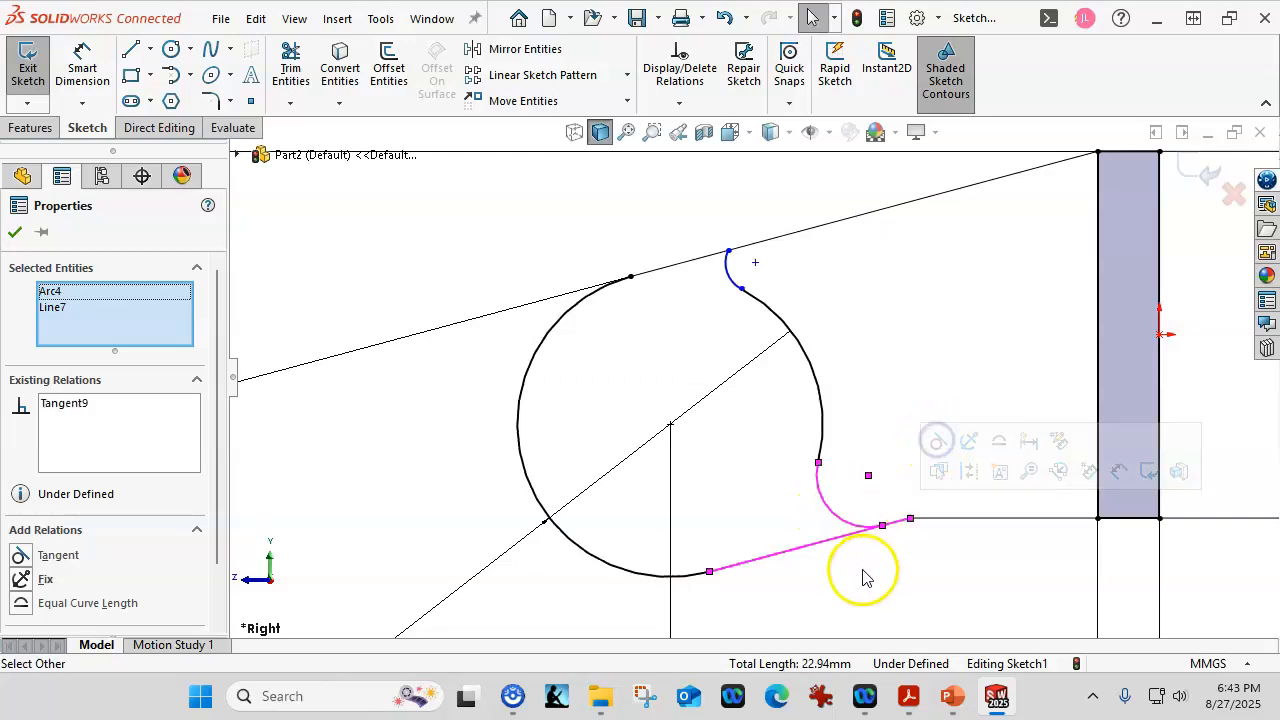
left_click(734, 278)
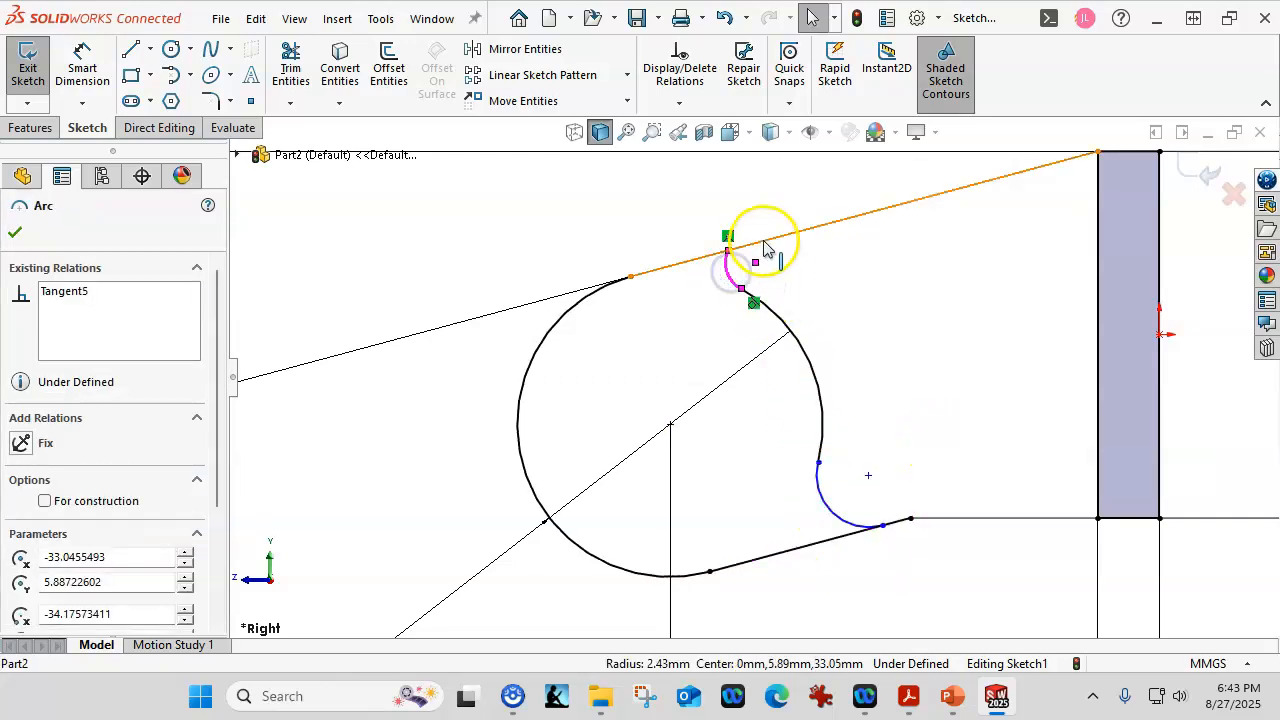
left_click(764, 241, "ctrl")
left_click(828, 148)
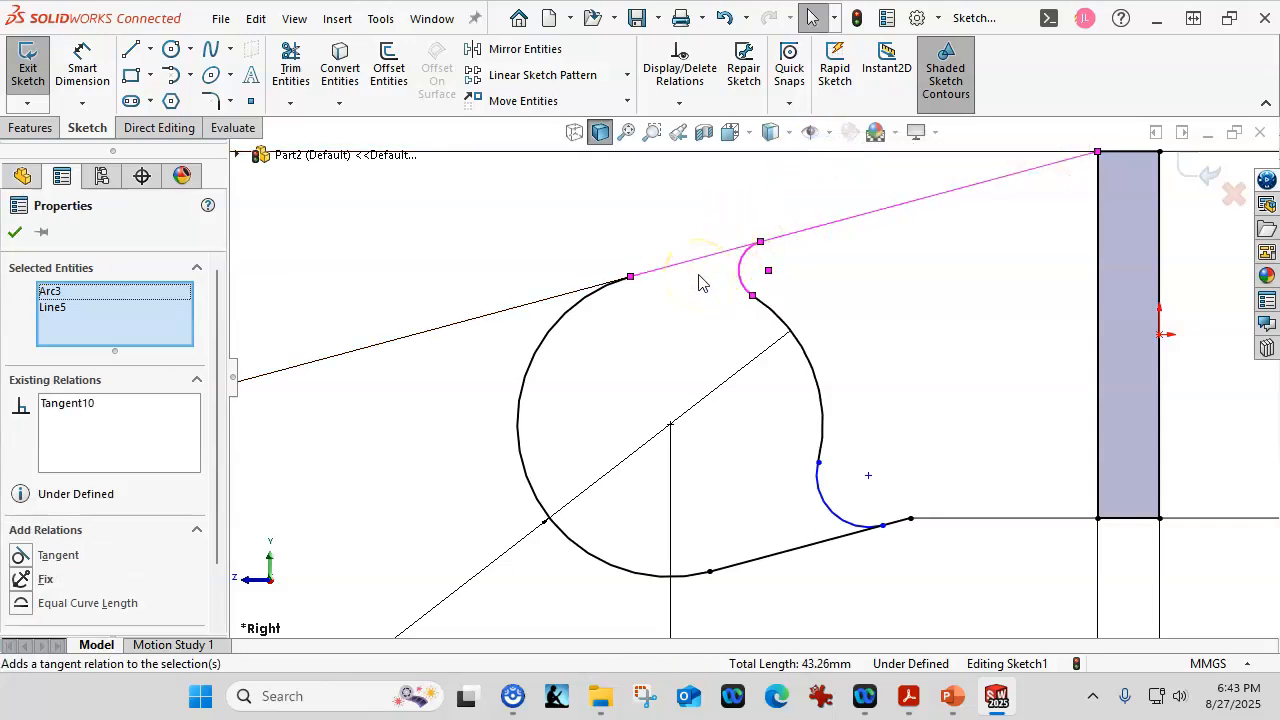
Give the two small transition arcs equal radii.
left_click(703, 234)
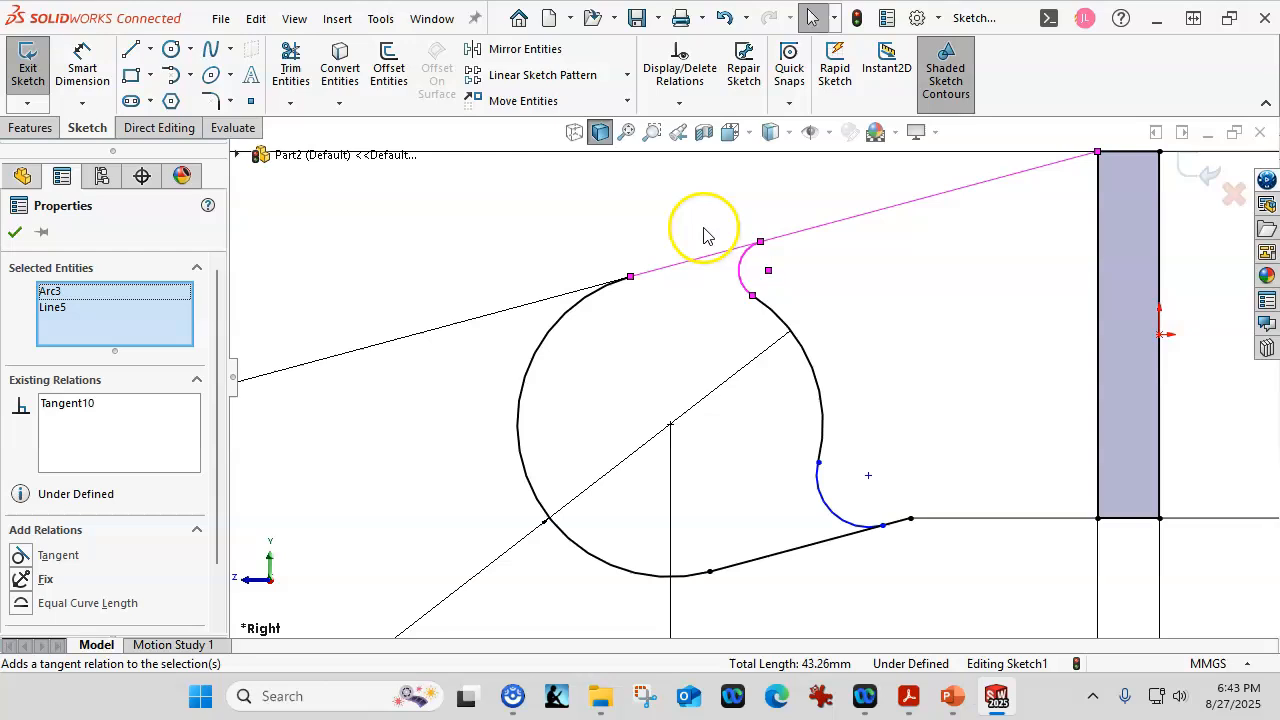
left_click(738, 270)
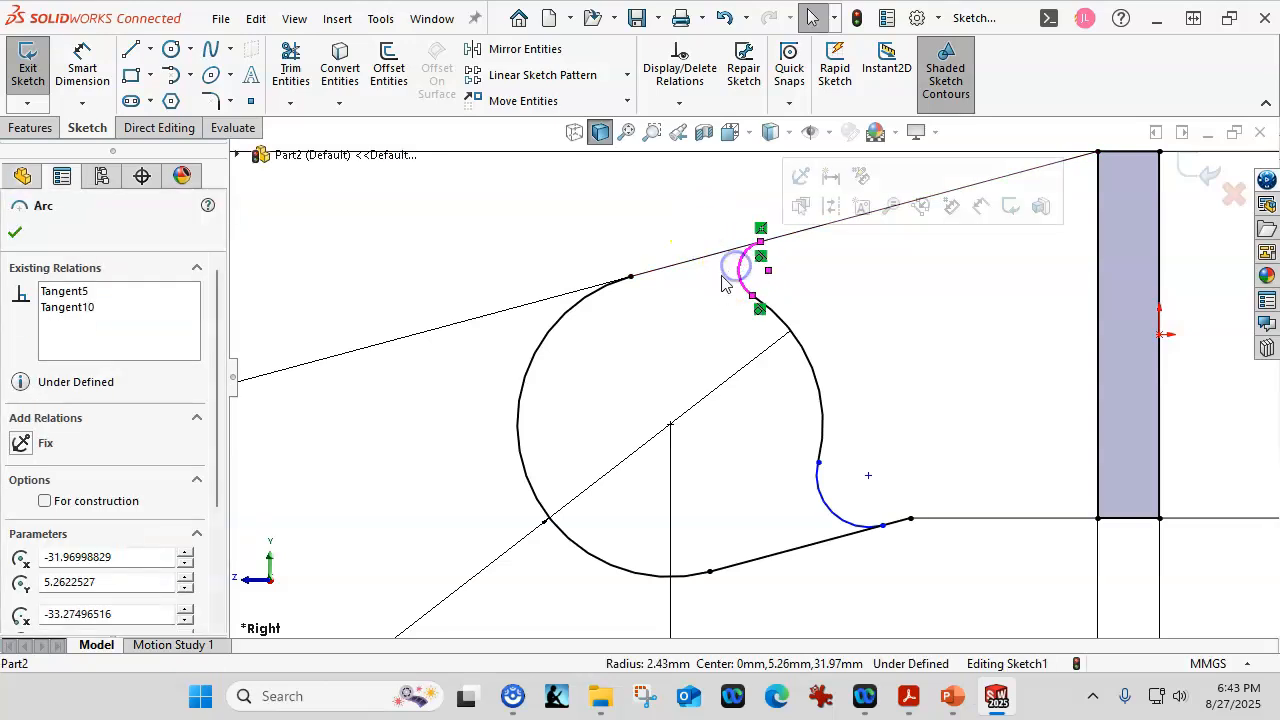
left_click(829, 521, "ctrl")
left_click(980, 423)
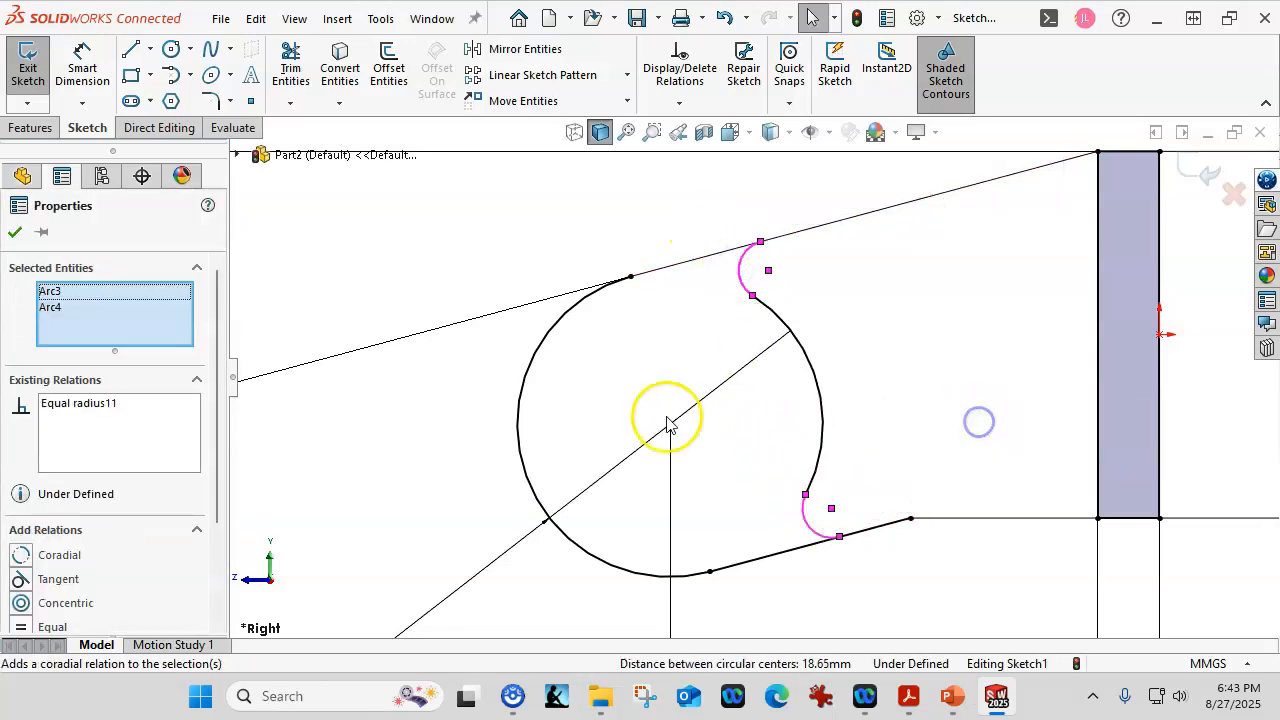
left_click(76, 65)
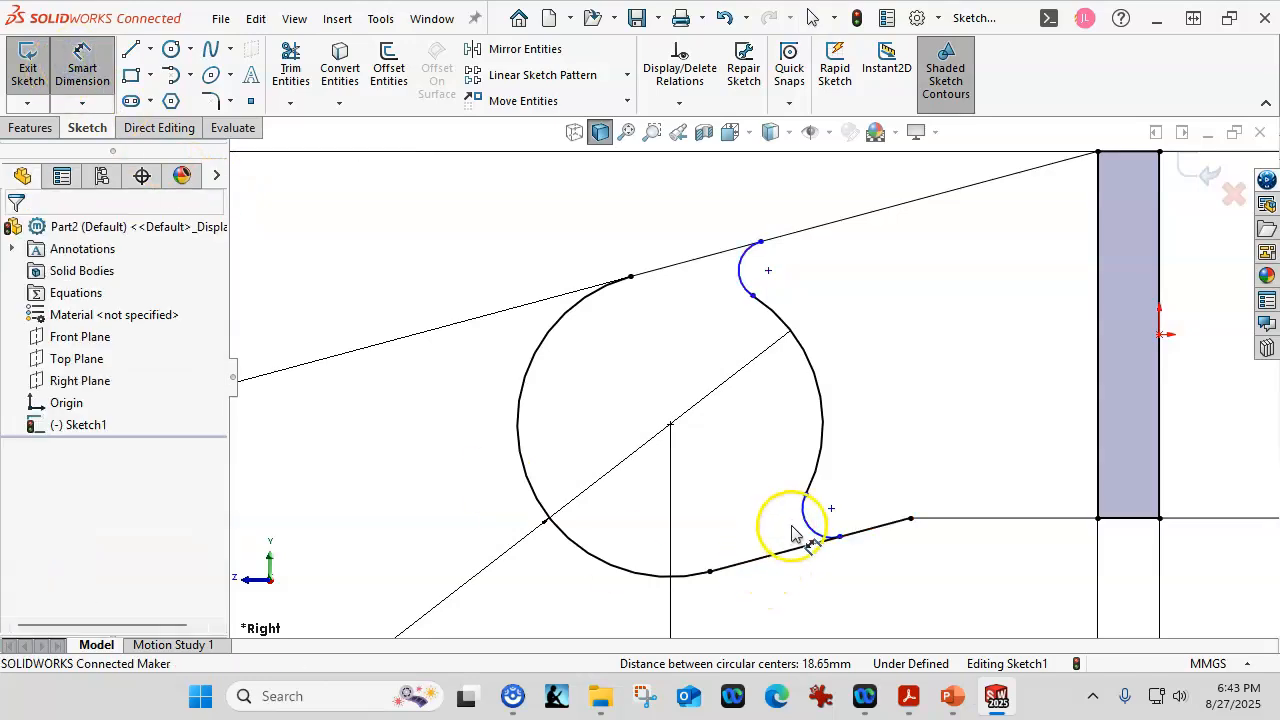
Dimension the lower small arc to a 2 mm radius.
left_click(807, 528)
left_click(766, 598)
type("2.")
key("Return")
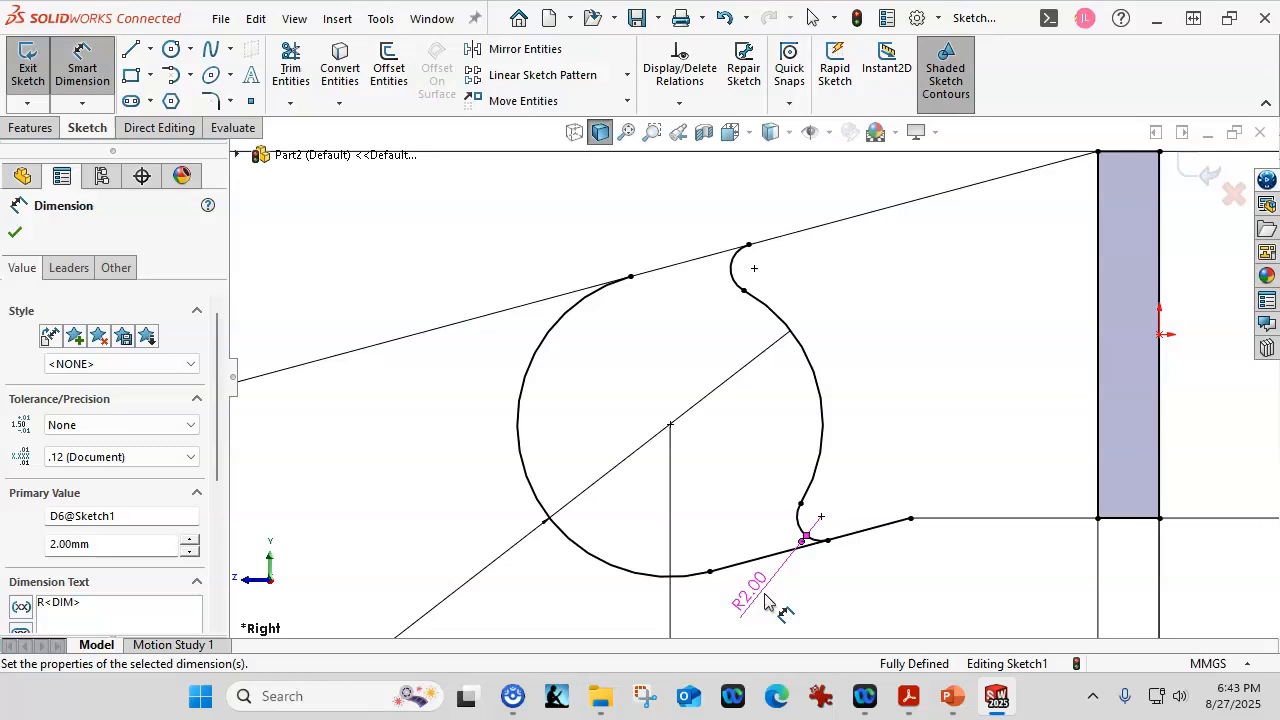
Bring the practice-problem PDF window onto the screen.
scroll(797, 575, "up", 1)
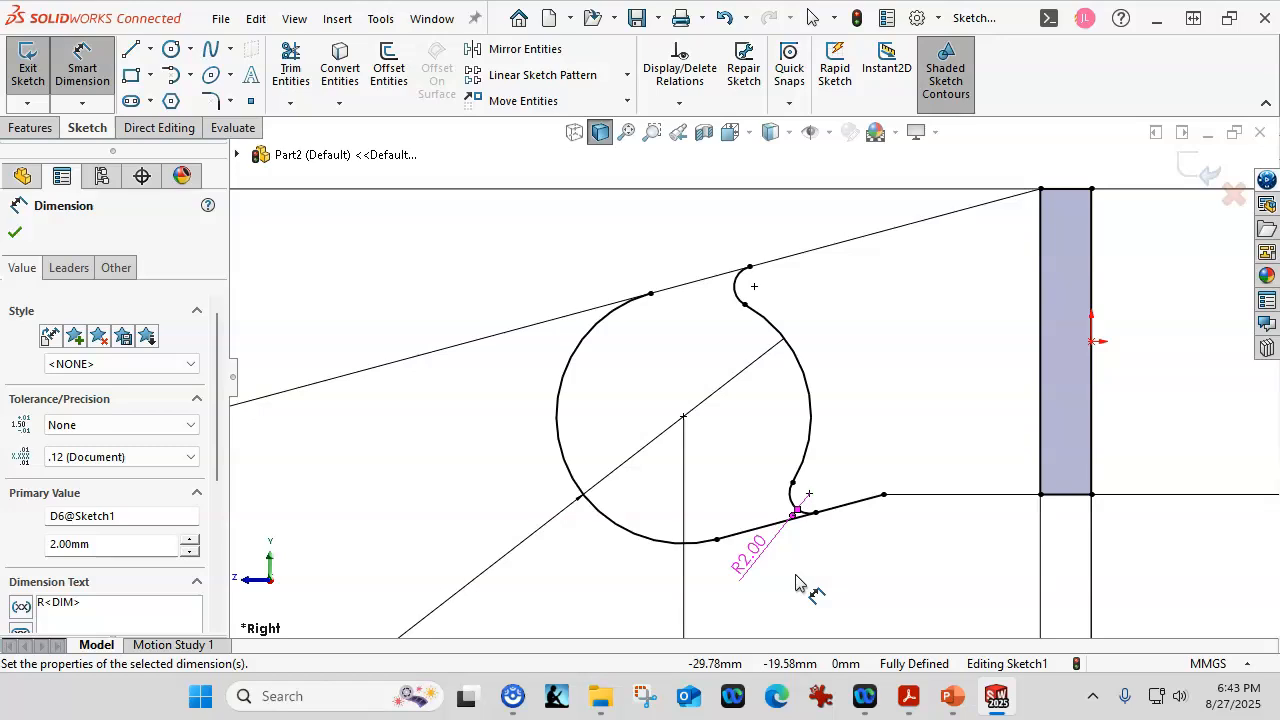
left_click_drag(1279, 300, 725, 52)
scroll(866, 407, "up", 3)
scroll(866, 407, "down", 3)
Scroll the PDF to Practice Problem 1.6, then move the Acrobat window off-screen.
left_click_drag(1240, 510, 1237, 490)
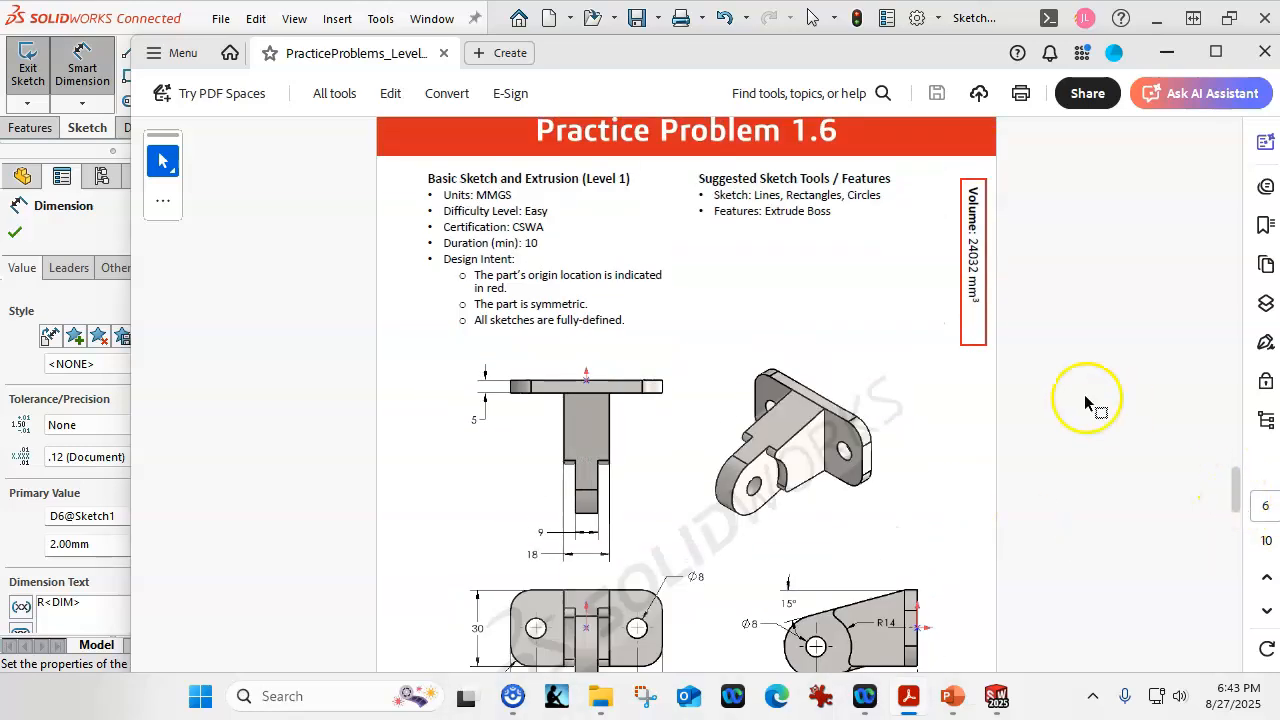
left_click_drag(572, 46, 1279, 235)
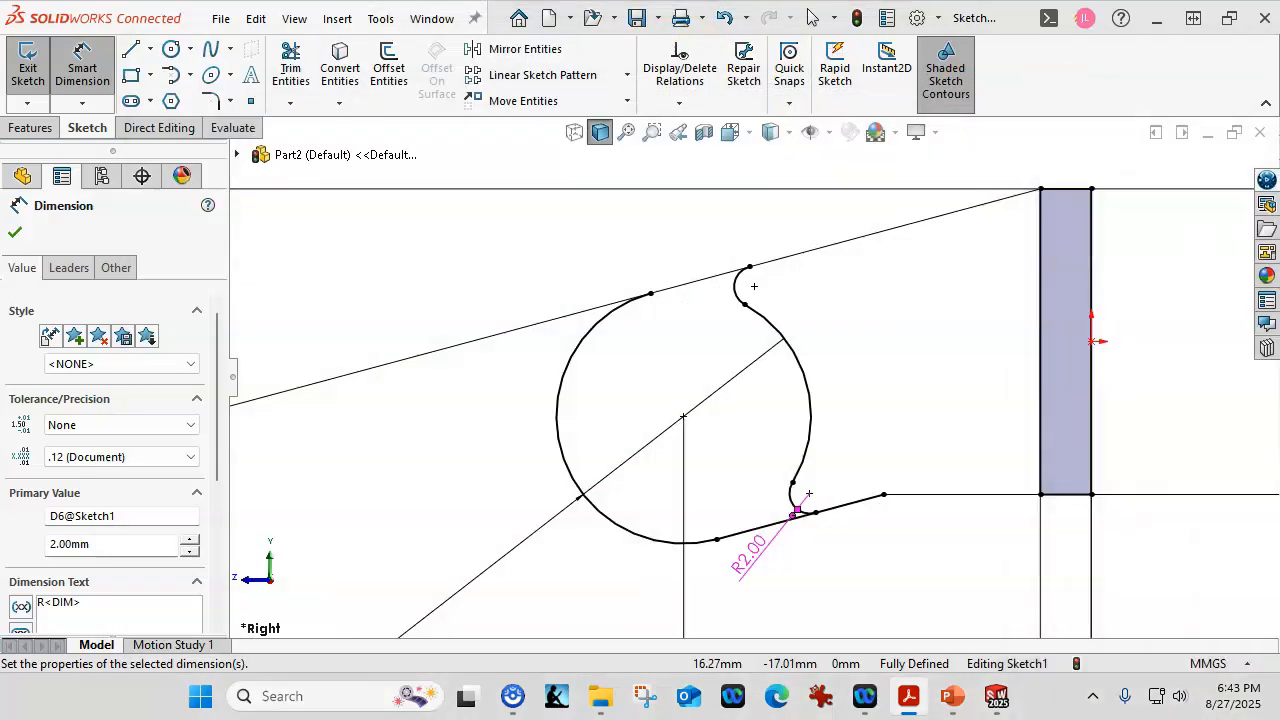
Delete the Coradial4 relation from the large right arc.
left_click(810, 420)
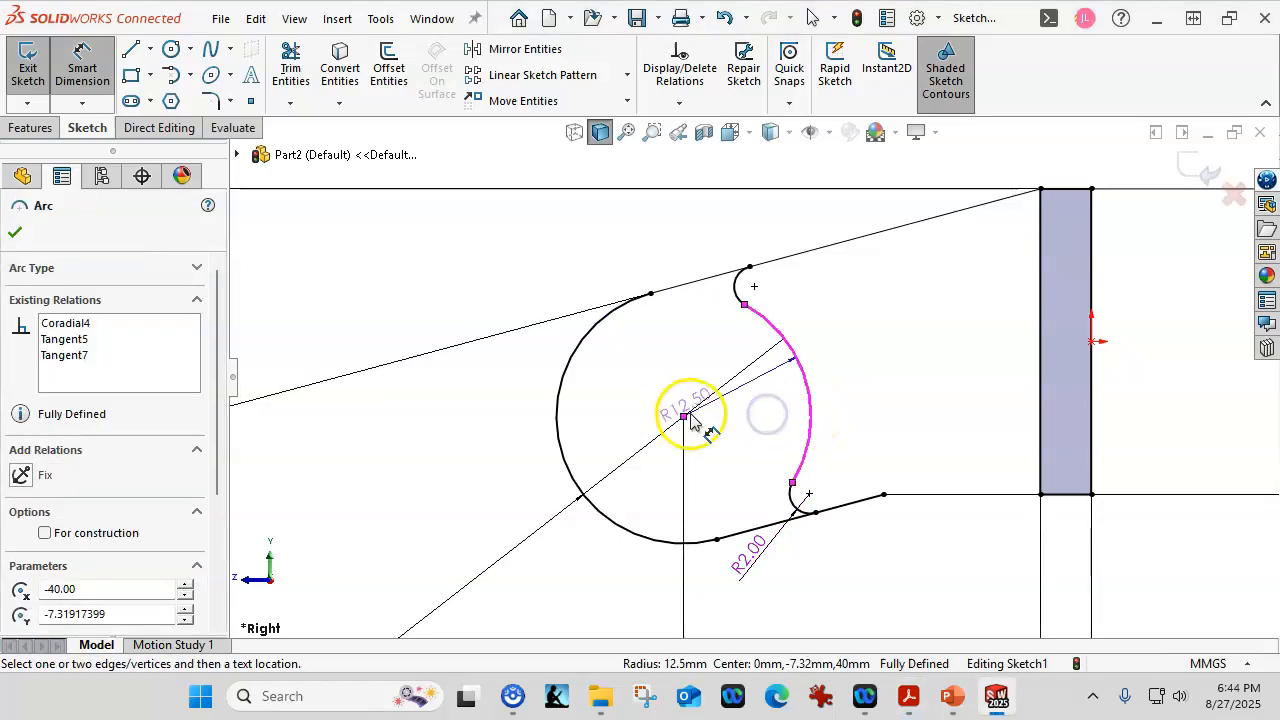
key("Escape")
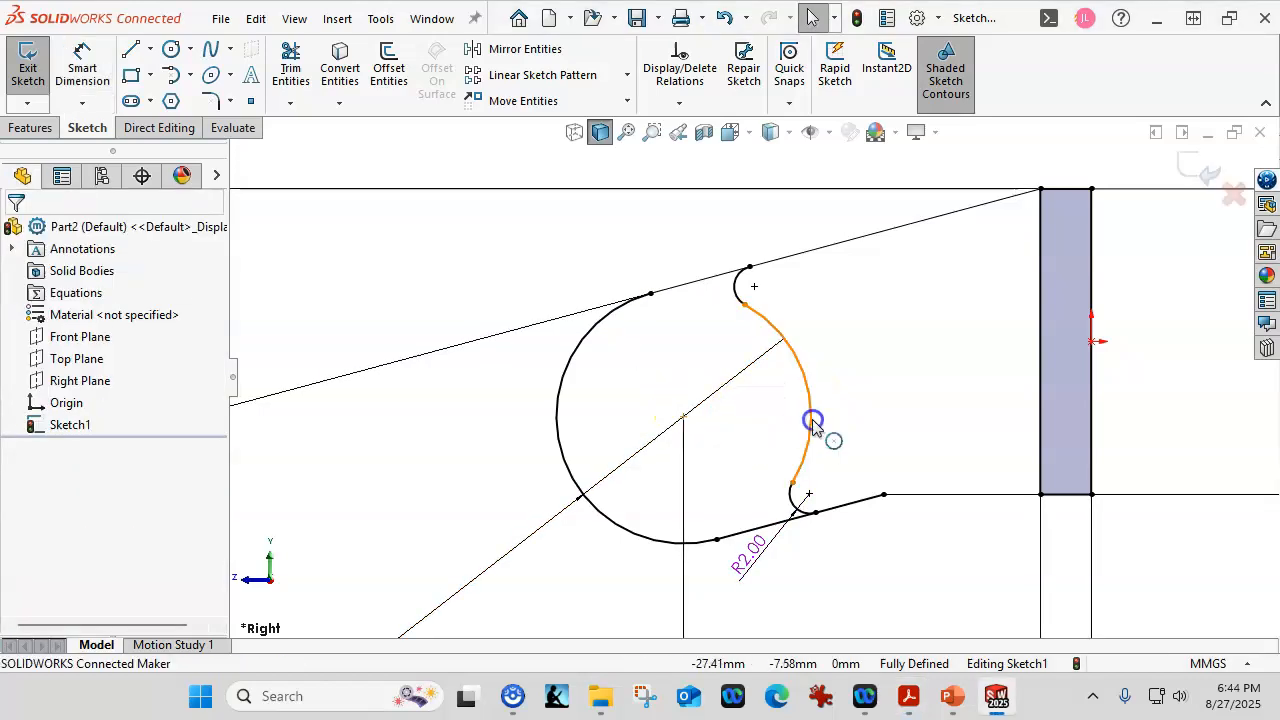
left_click(812, 423)
left_click(65, 291)
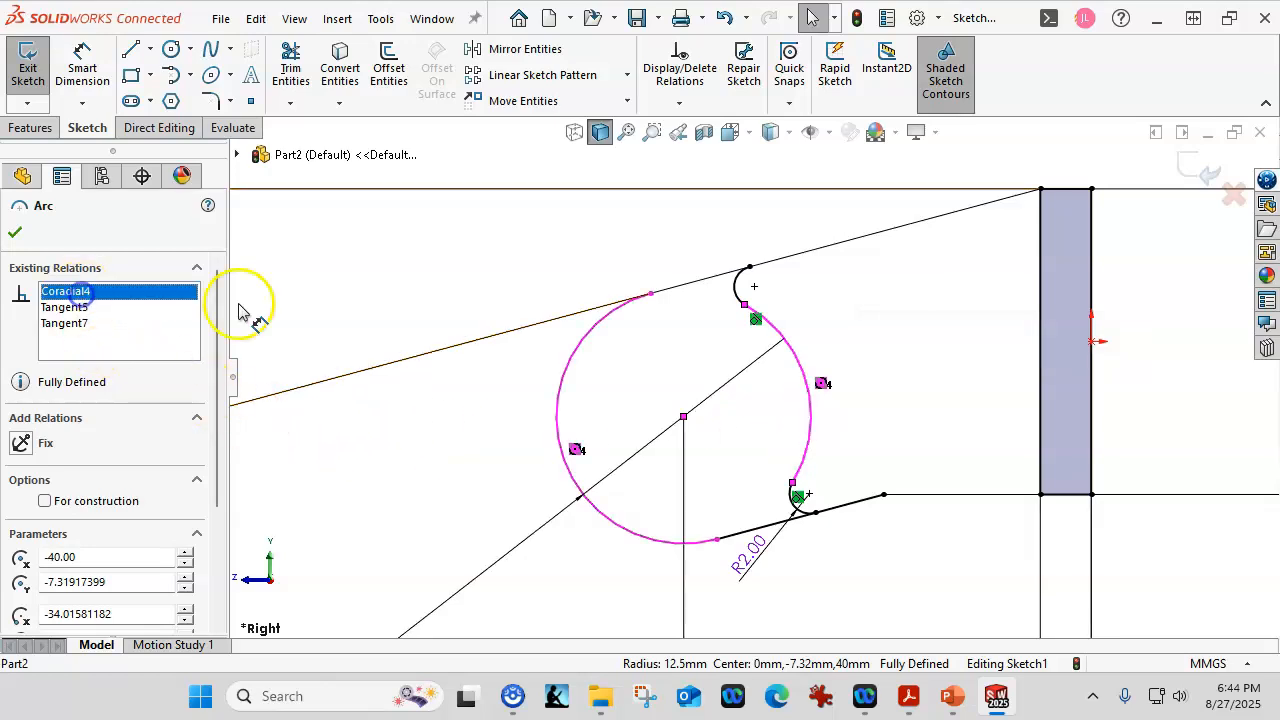
key("Delete")
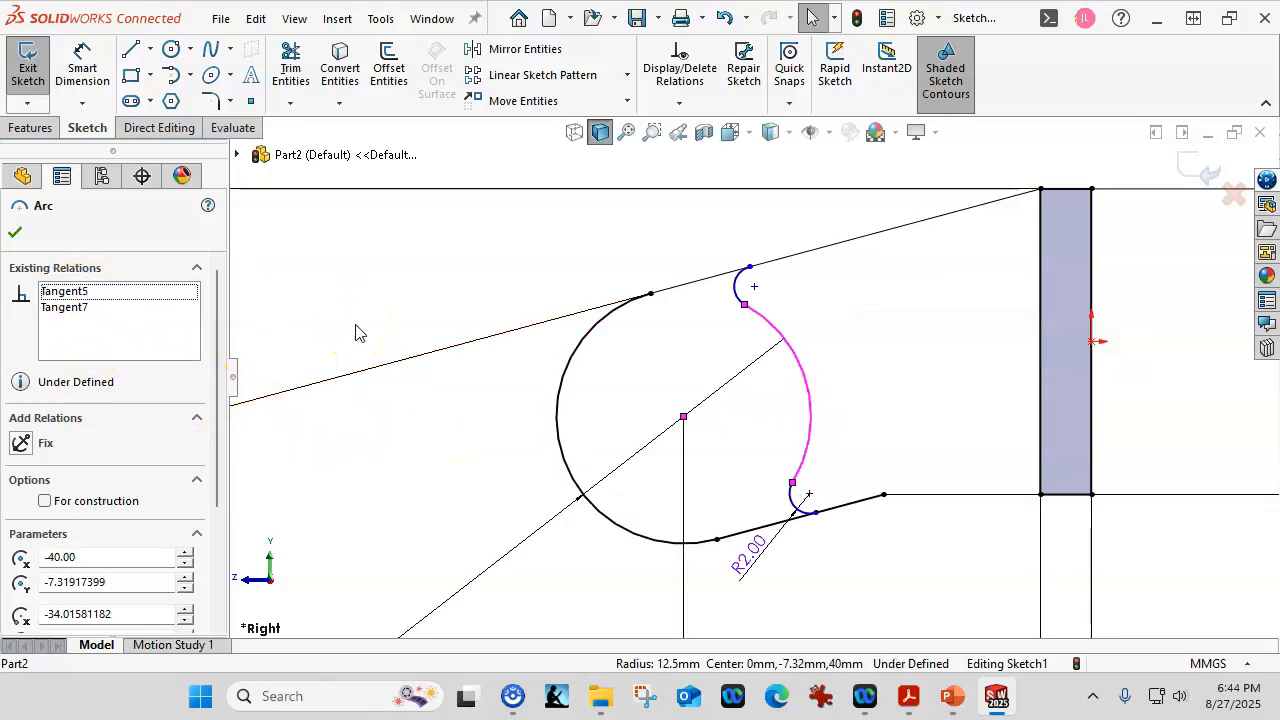
Dimension the large right arc to R14 and check the vertical construction line.
left_click(82, 62)
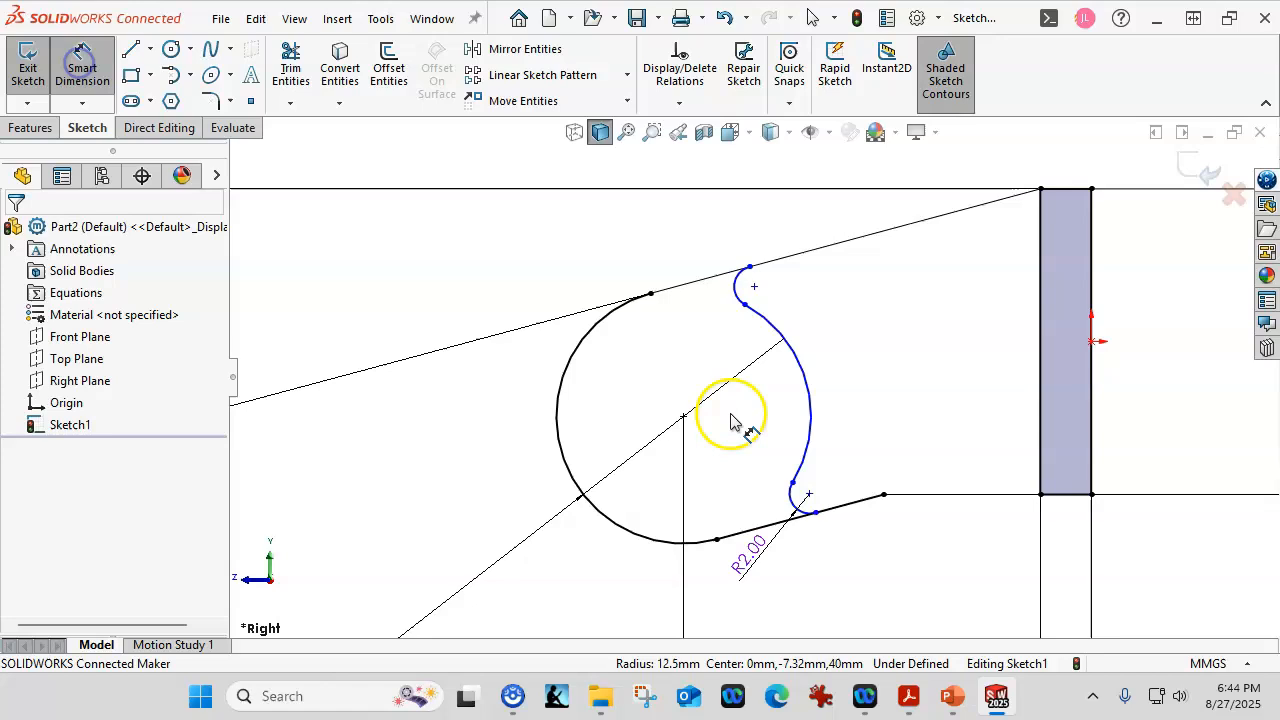
left_click(810, 408)
left_click(862, 376)
type("14")
key("Return")
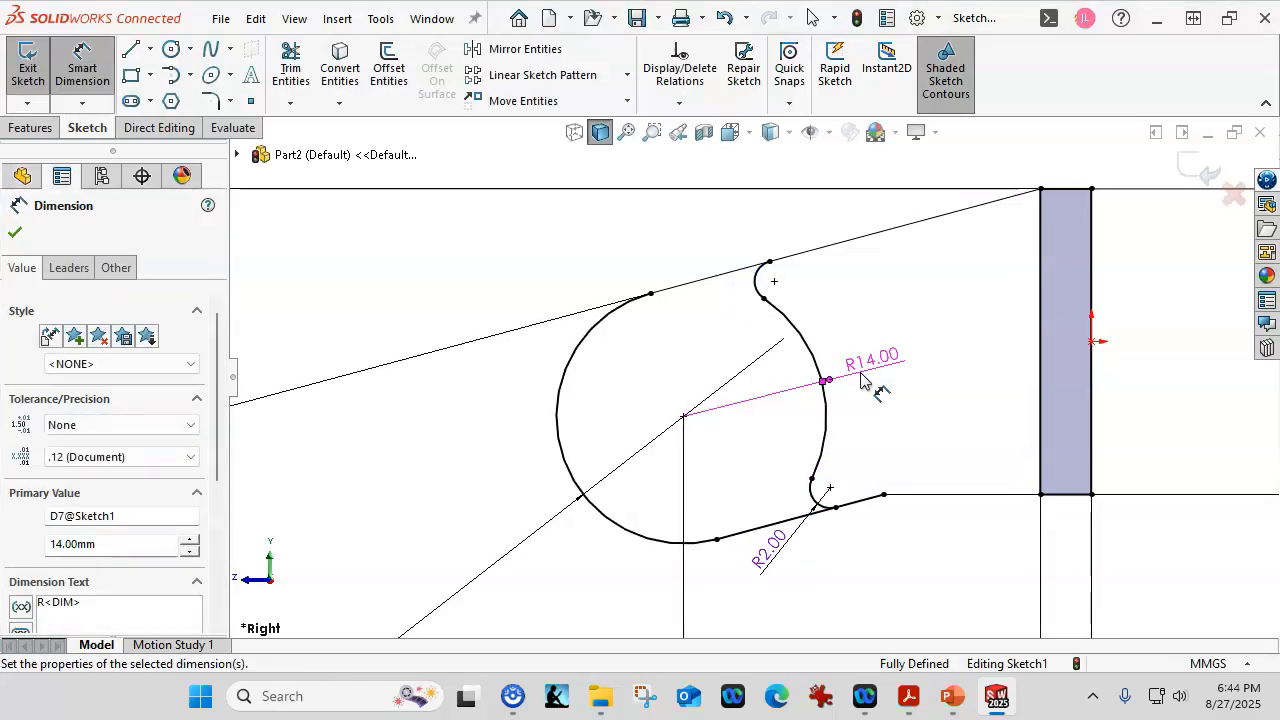
left_click(828, 412)
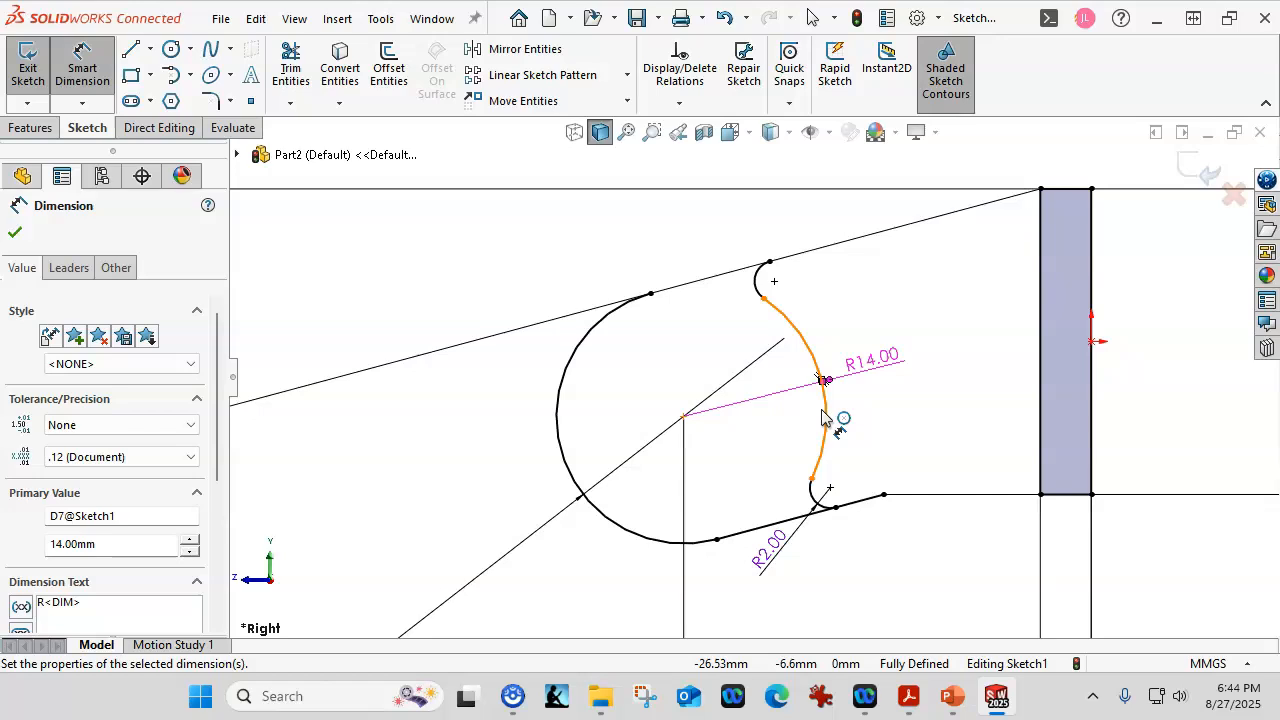
left_click(780, 422)
left_click(689, 445)
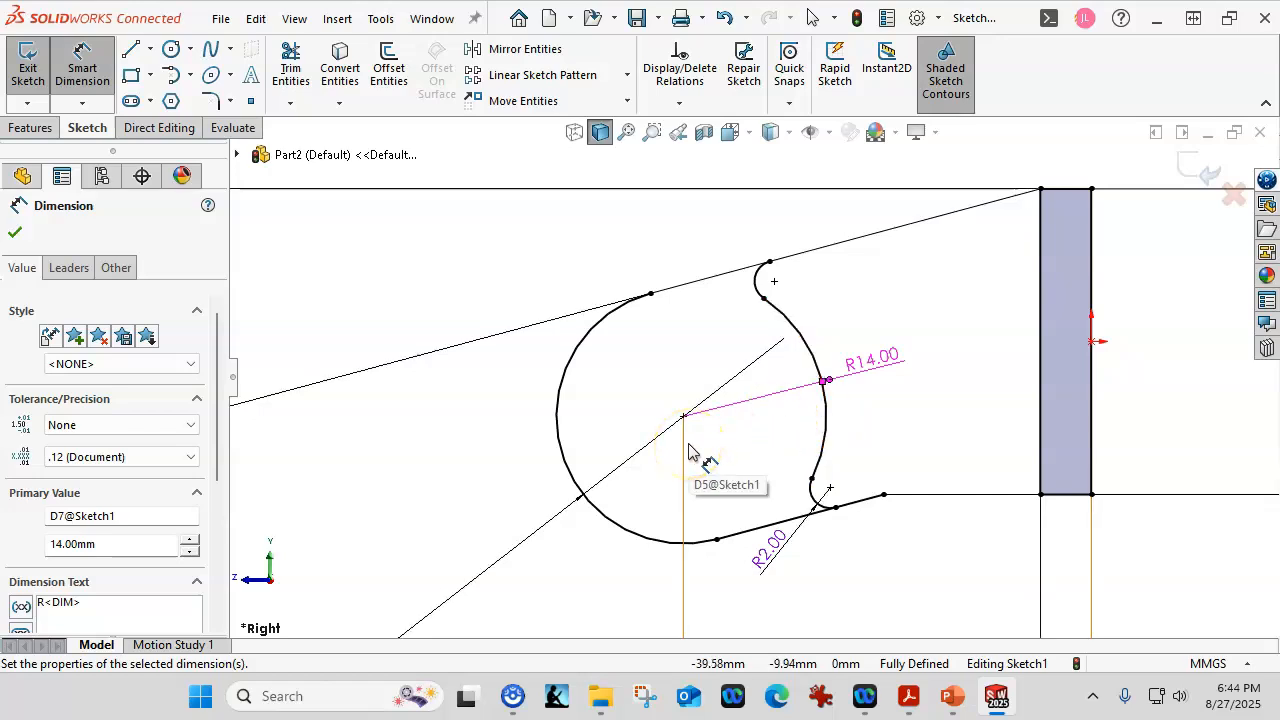
left_click(688, 452)
left_click(659, 500)
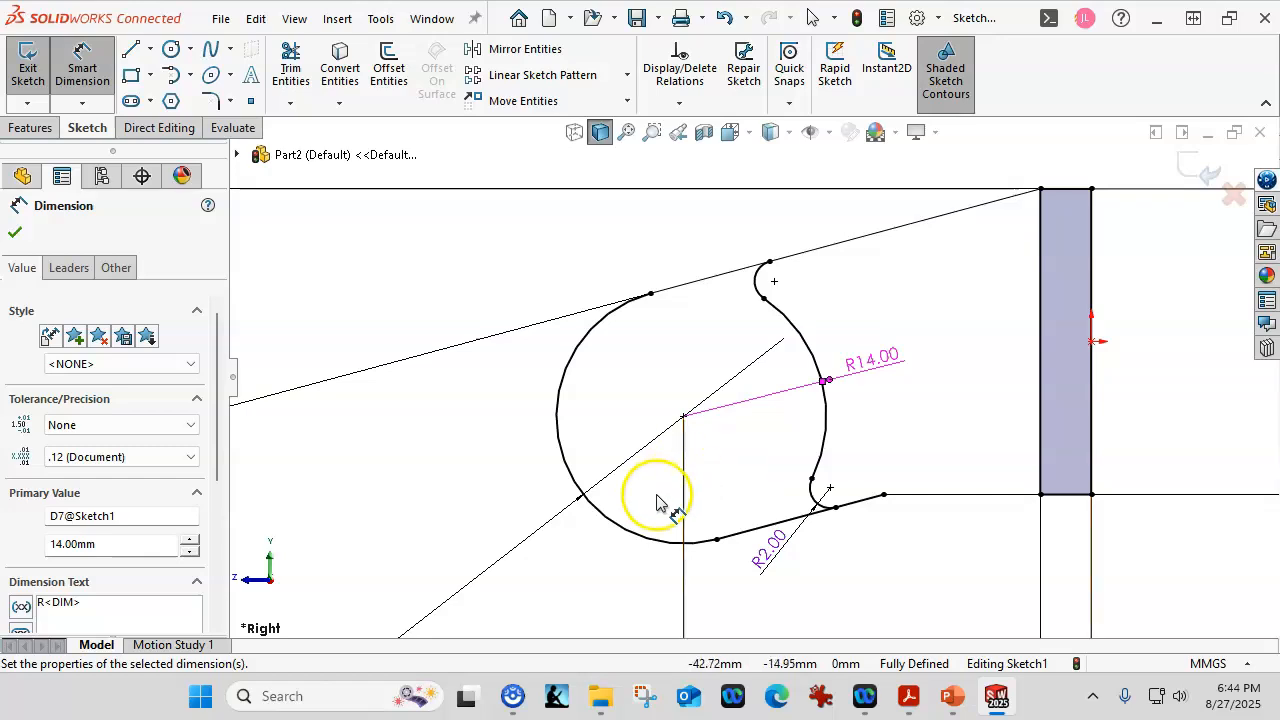
Draw a small circle centred on the hook arc's centre.
left_click(171, 49)
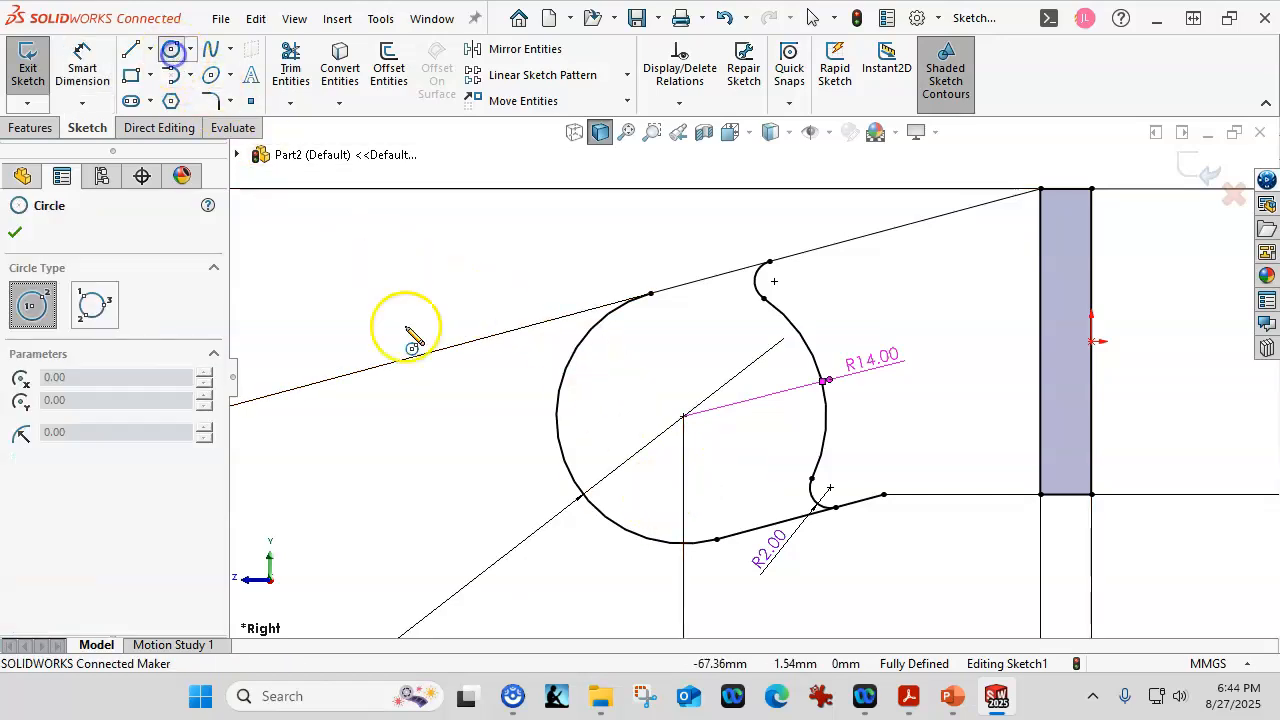
left_click(683, 416)
left_click(709, 469)
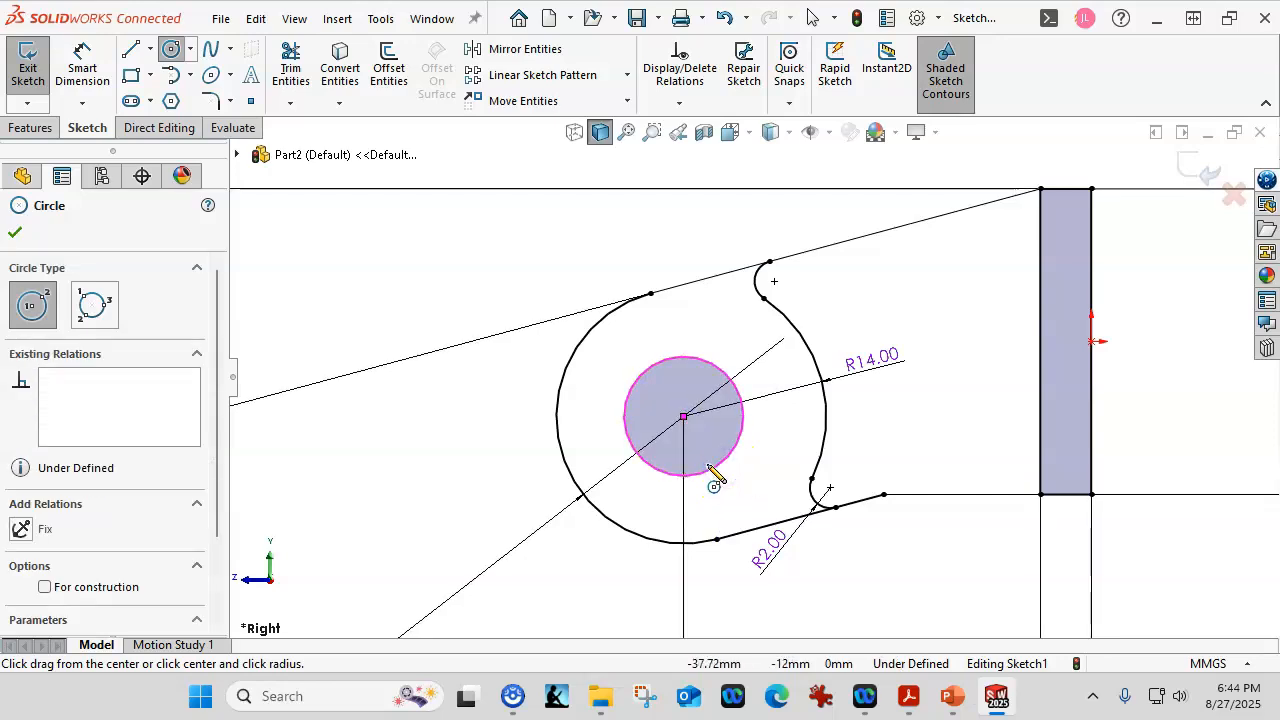
Dimension the new circle's diameter as 8 mm.
left_click(82, 66)
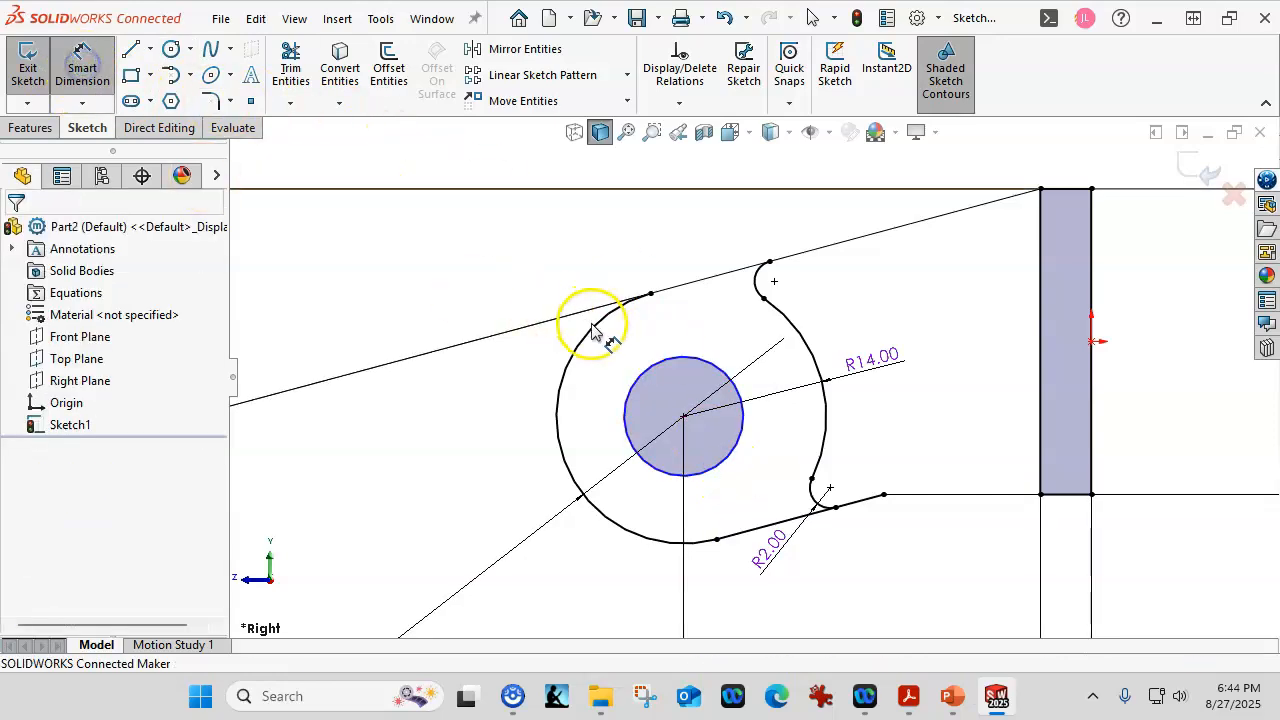
left_click(657, 370)
left_click(436, 286)
type("8")
key("Return")
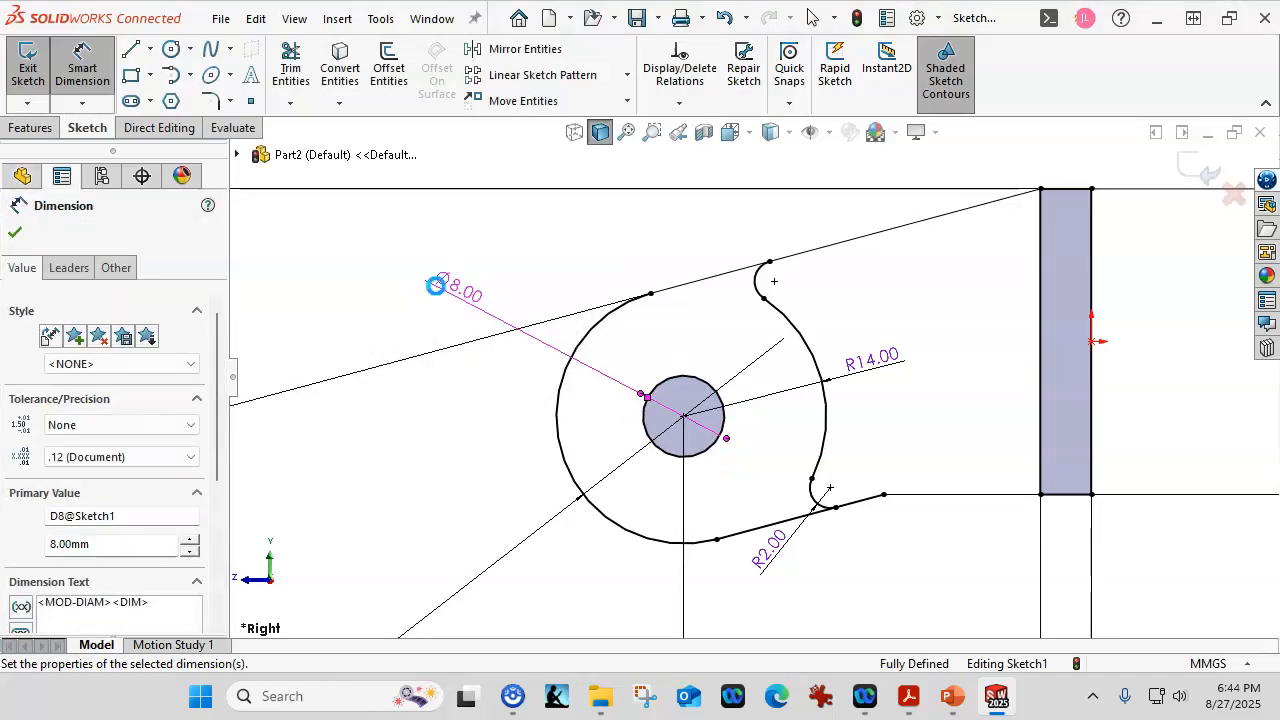
scroll(780, 350, "up", 3)
mouse_move(795, 354)
middle_mouse_down()
mouse_move(846, 395)
mouse_move(826, 440)
mouse_move(892, 470)
middle_mouse_up()
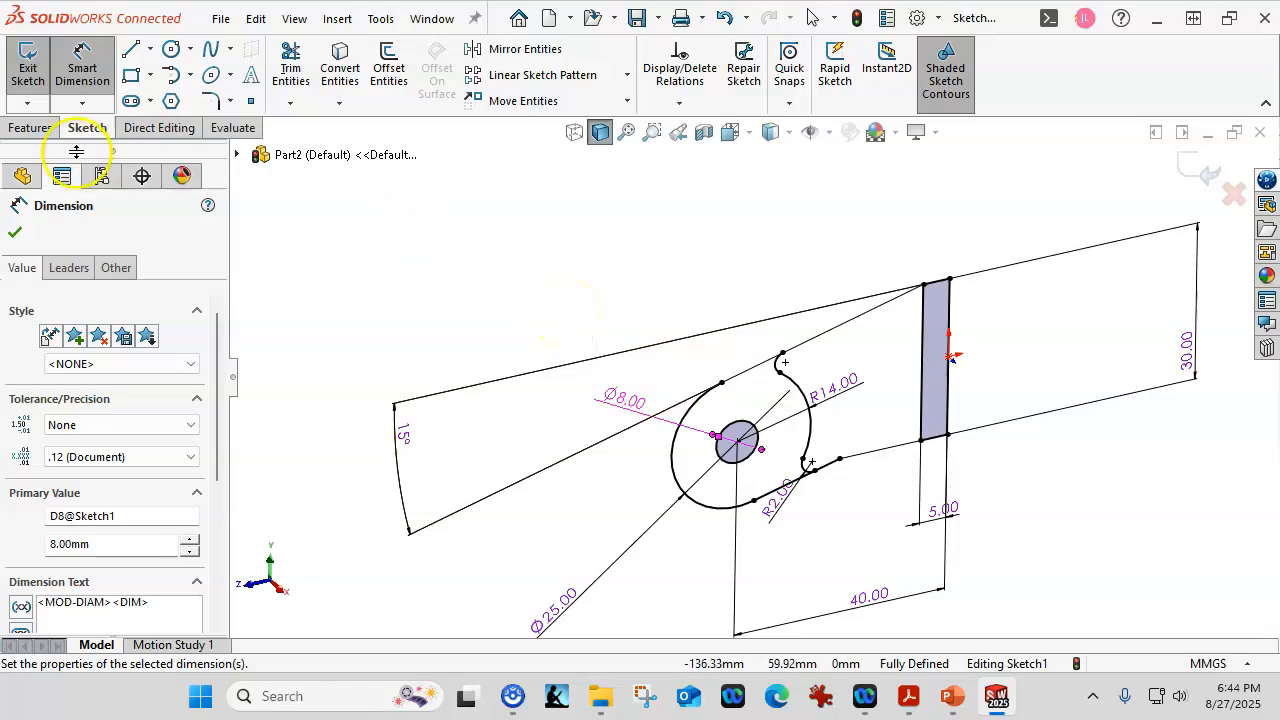
Extrude the bracket body region 18 mm Mid Plane to create Boss-Extrude1.
left_click(42, 133)
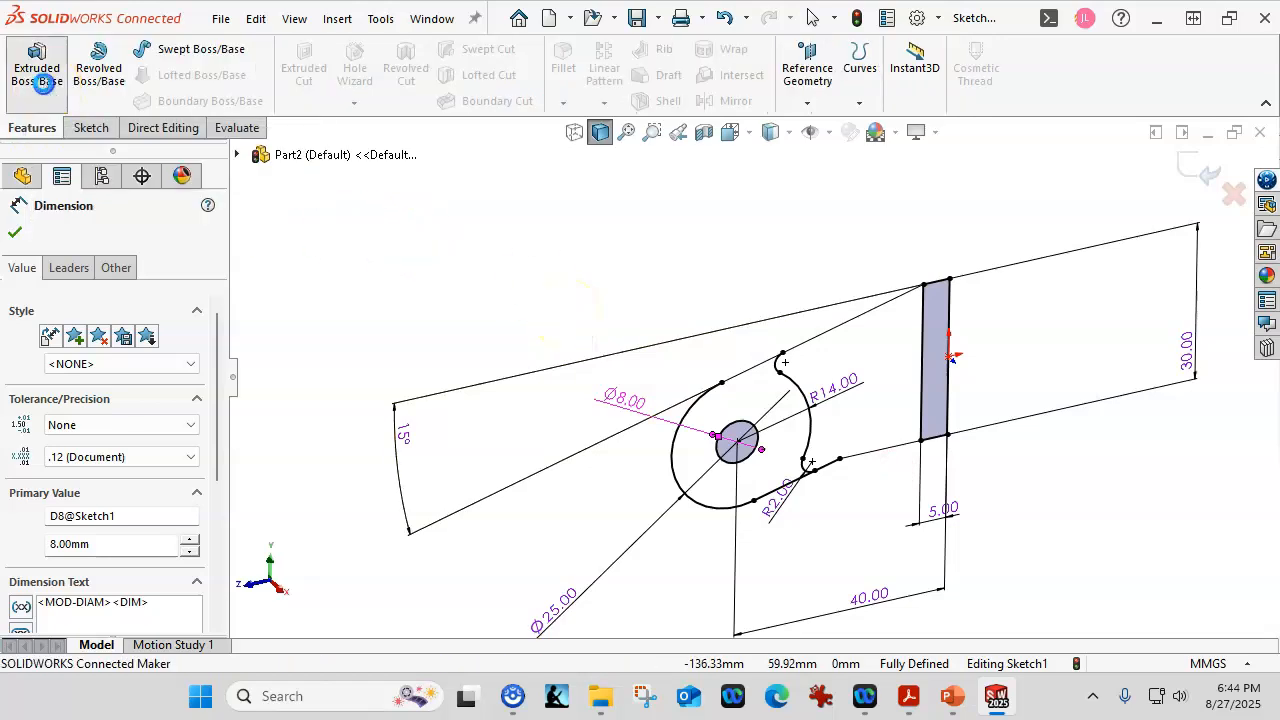
left_click(35, 63)
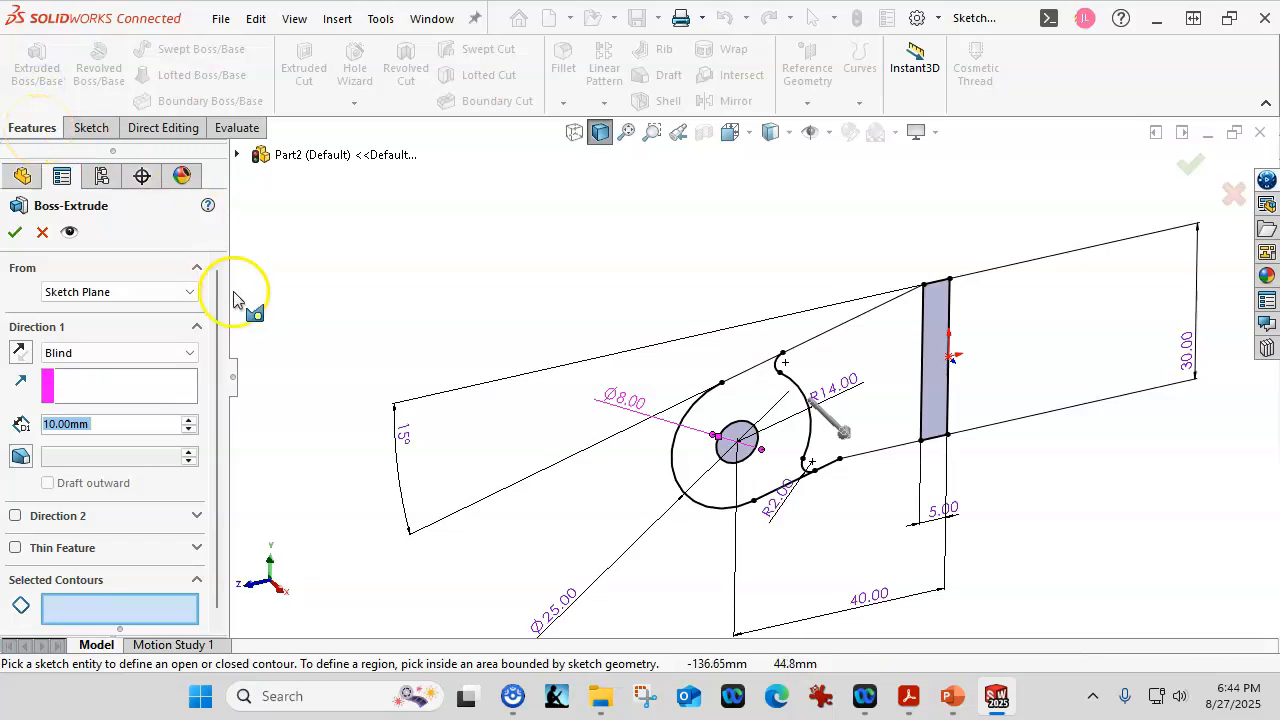
left_click(163, 355)
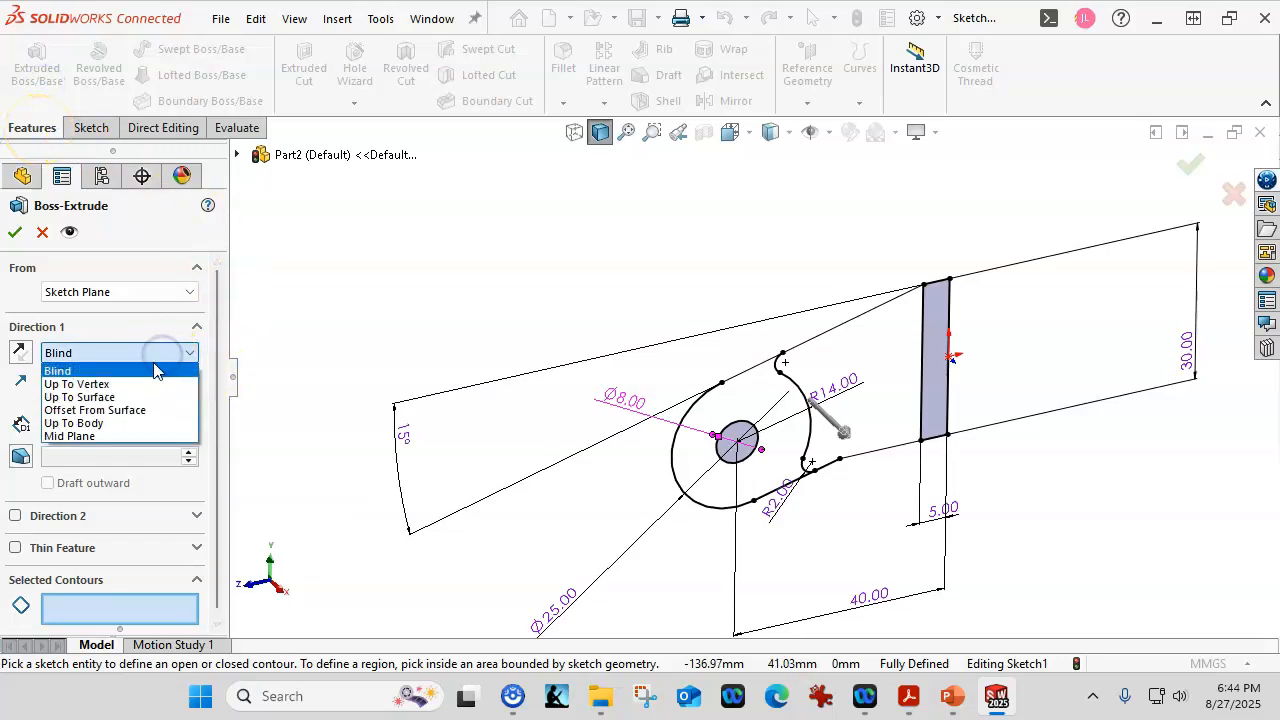
left_click(72, 436)
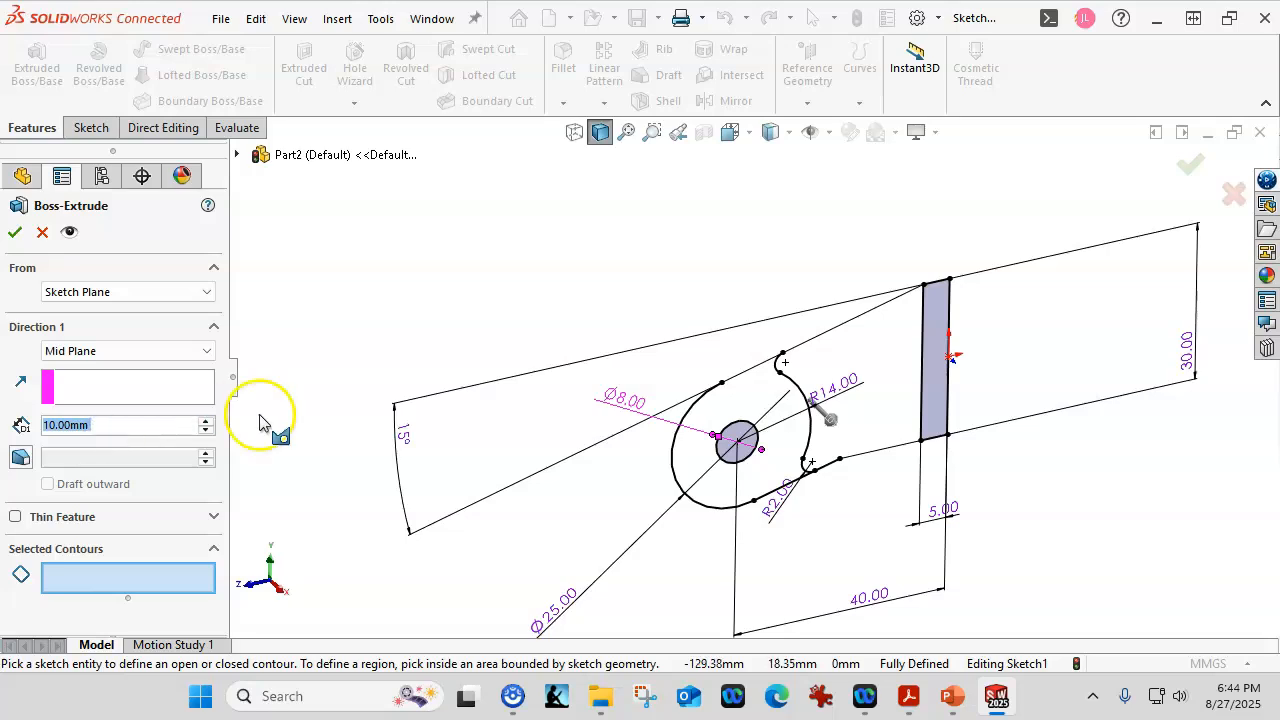
scroll(457, 265, "up", 1)
middle_click_drag(457, 265, 464, 265)
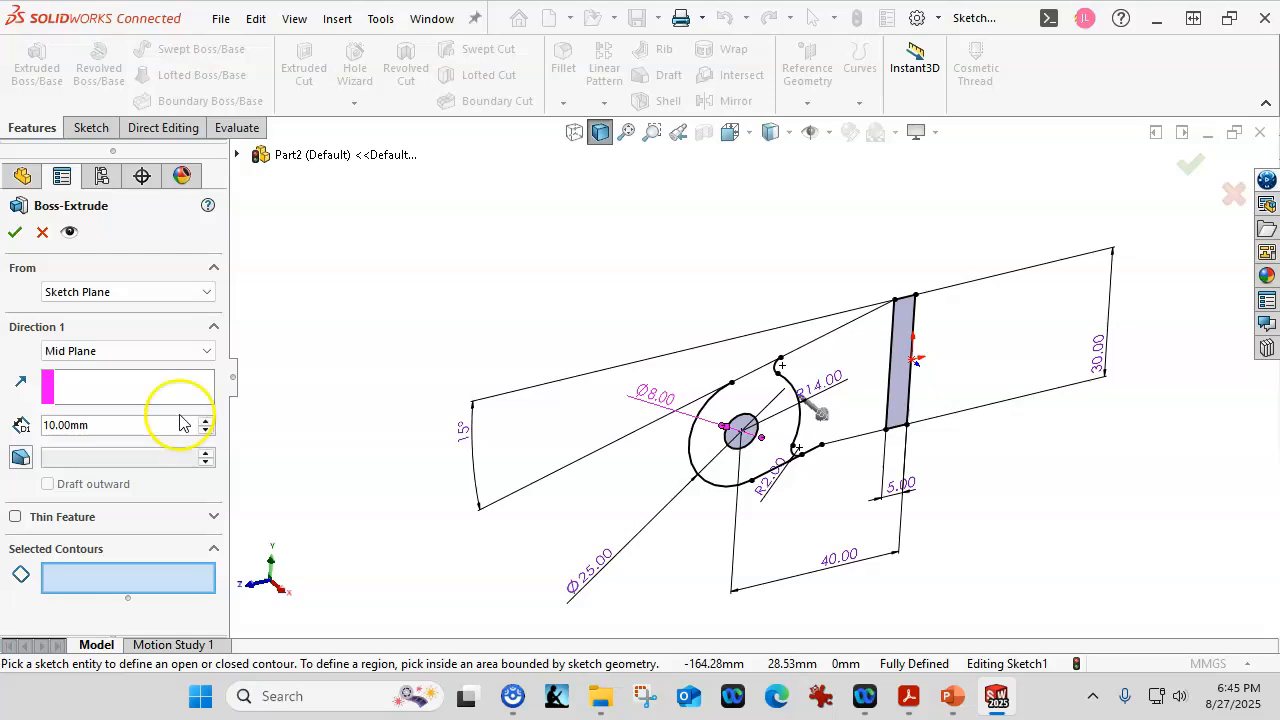
left_click(122, 428)
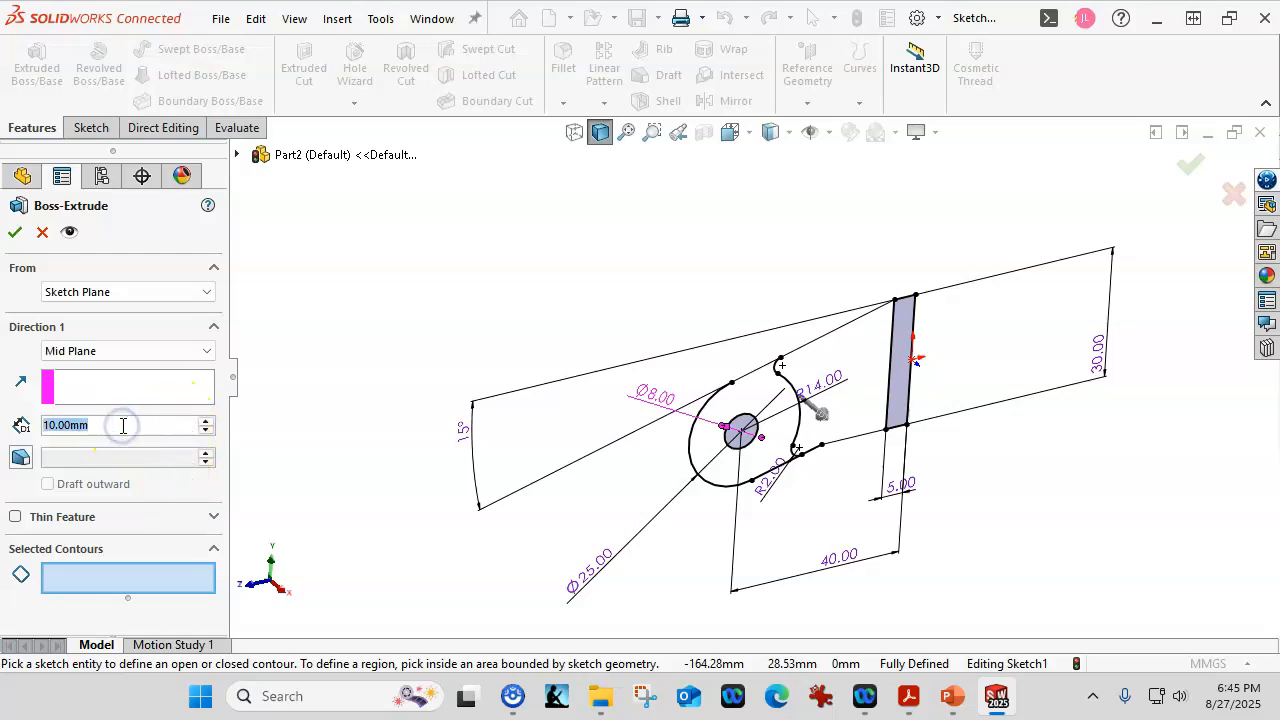
type("18")
left_click(190, 578)
left_click(808, 381)
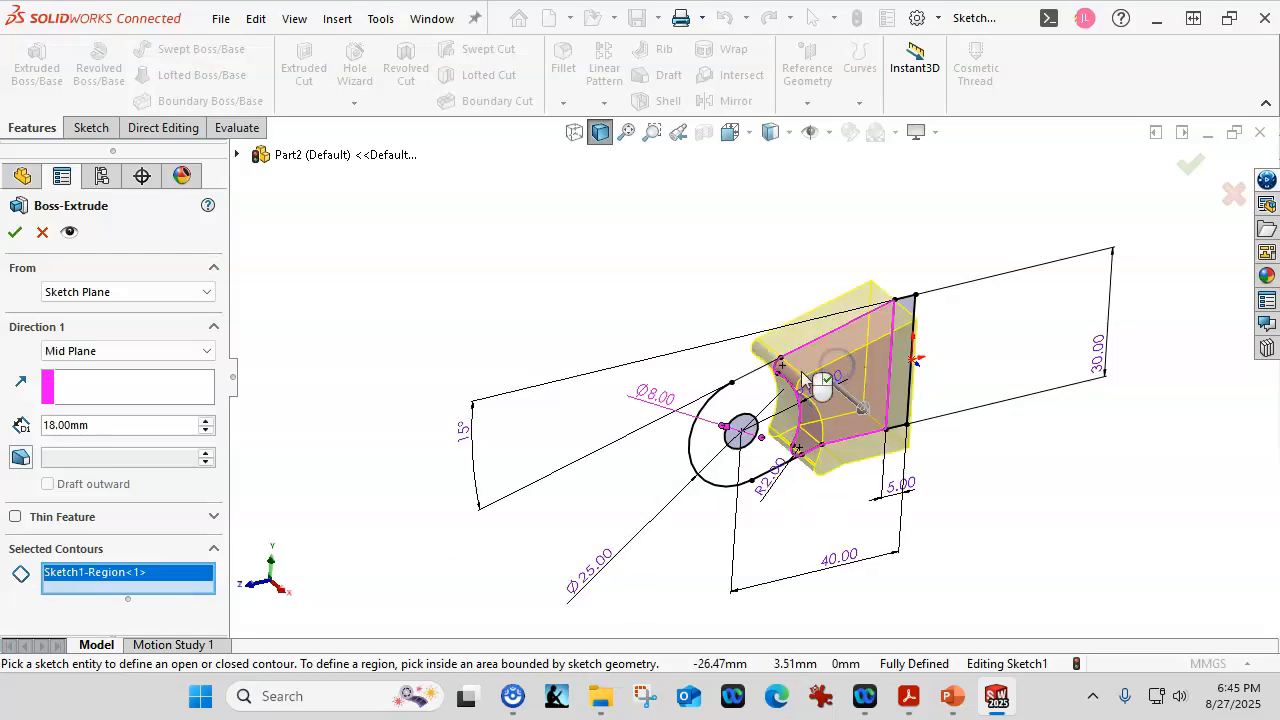
left_click(14, 235)
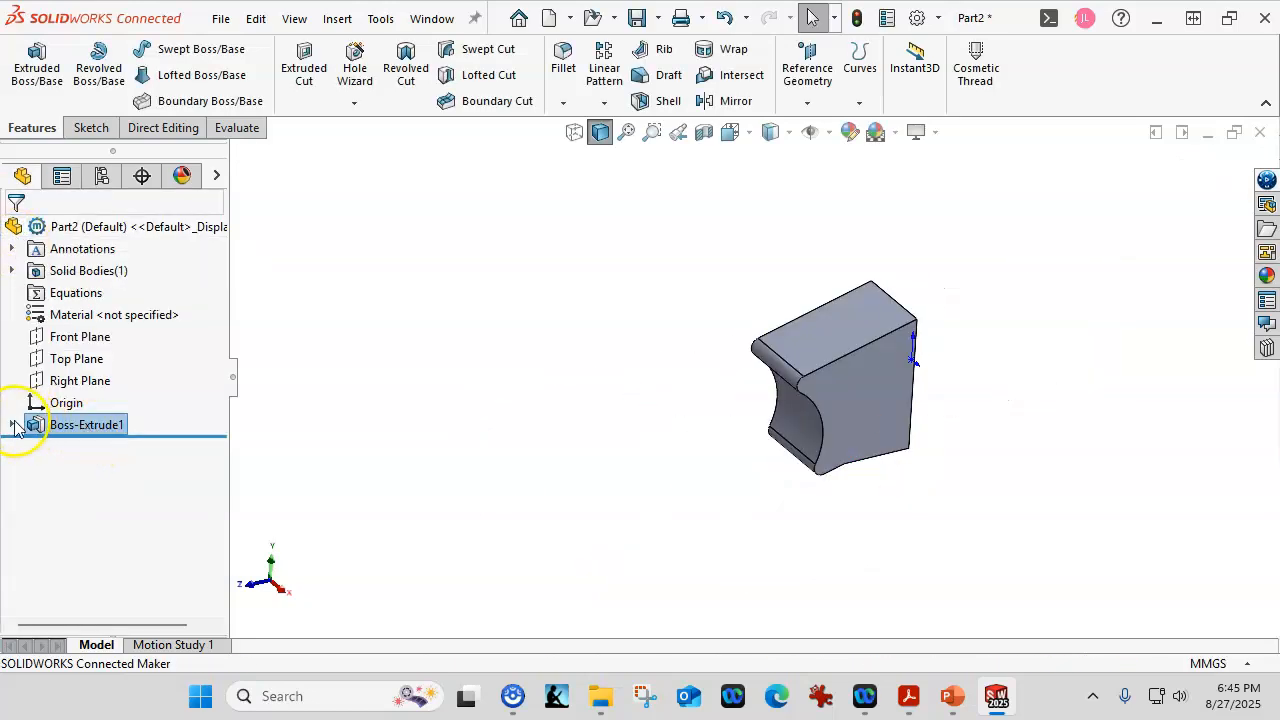
Reuse Sketch1 to extrude the hole's eye region 9 mm Mid Plane, merged with the body.
left_click(11, 424)
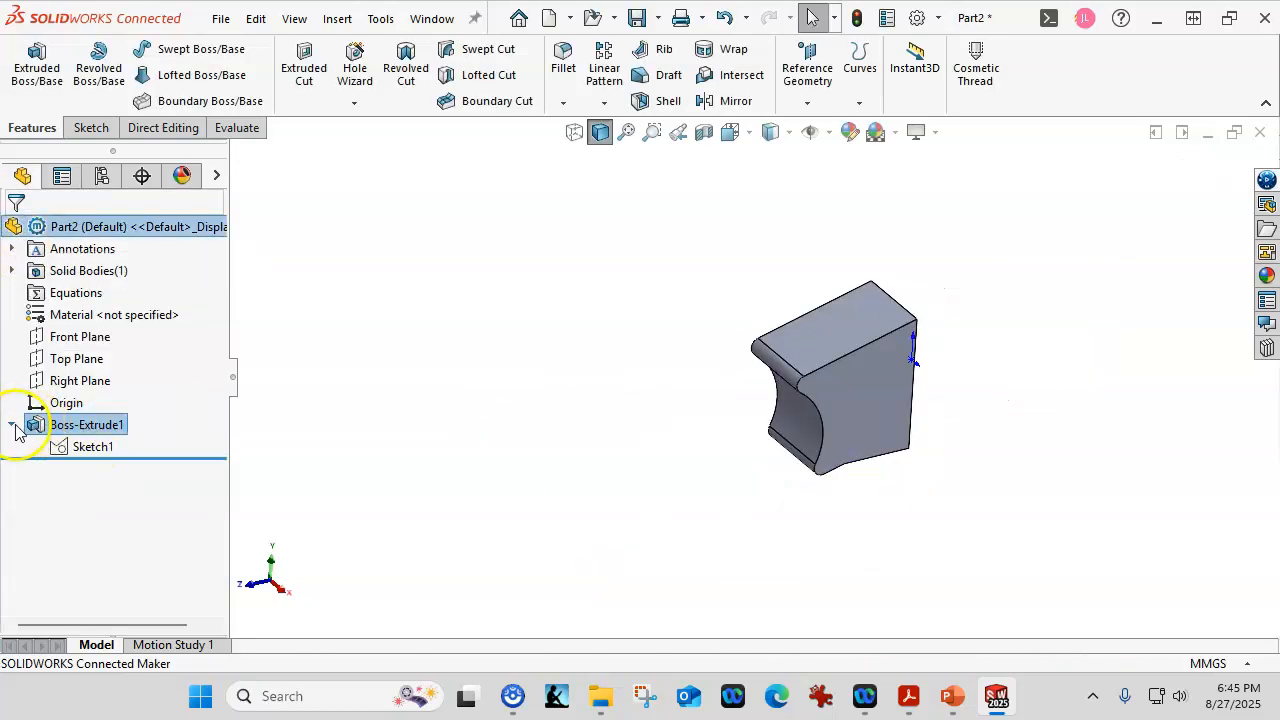
left_click(57, 448)
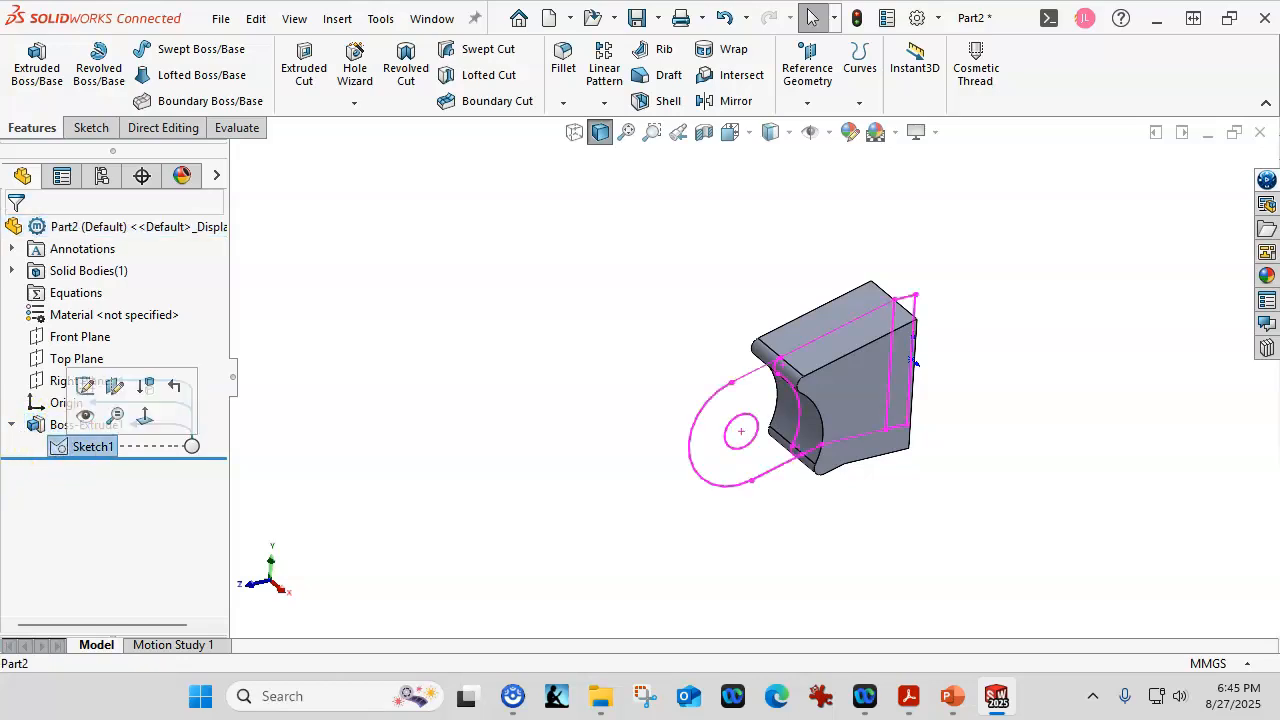
left_click(20, 62)
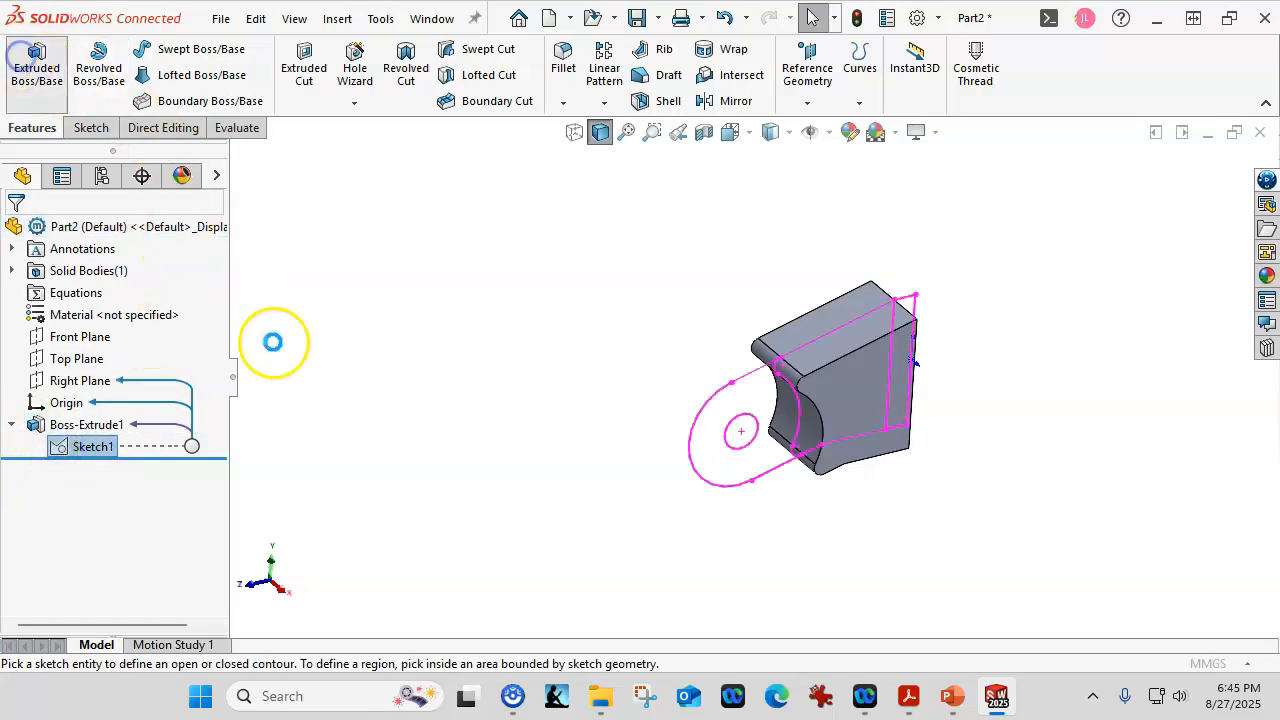
left_click(722, 410)
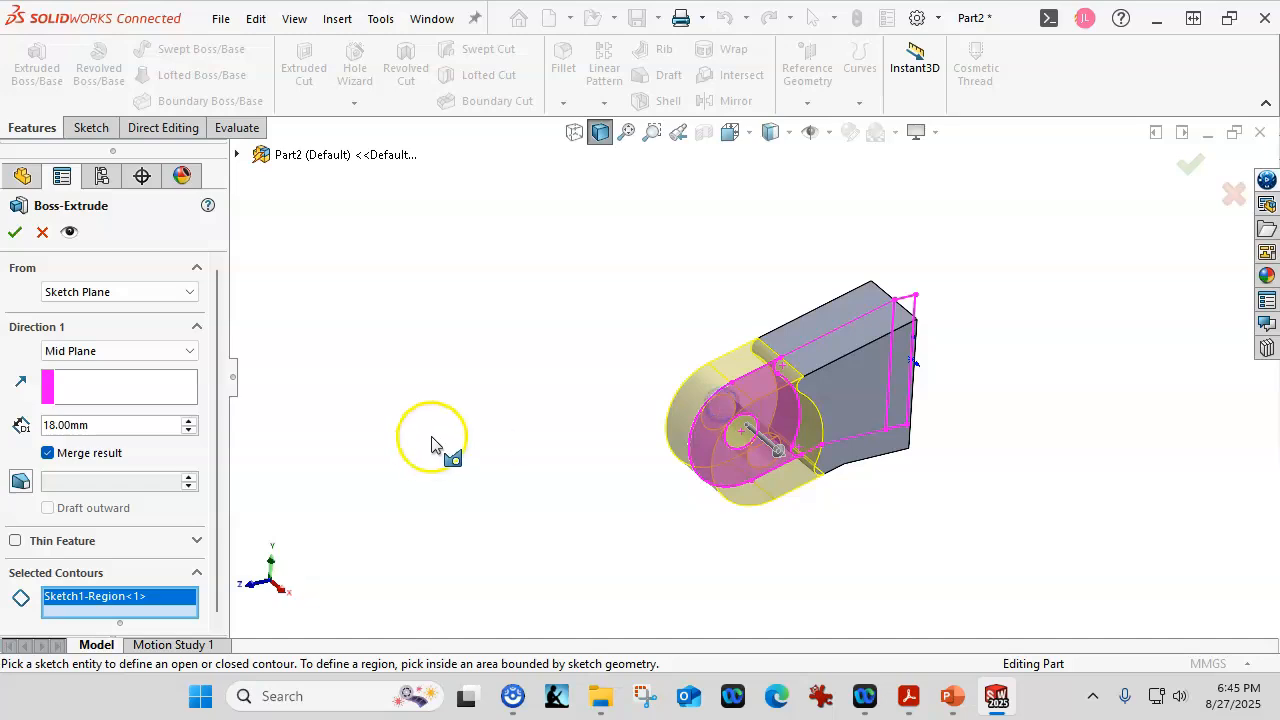
type("9")
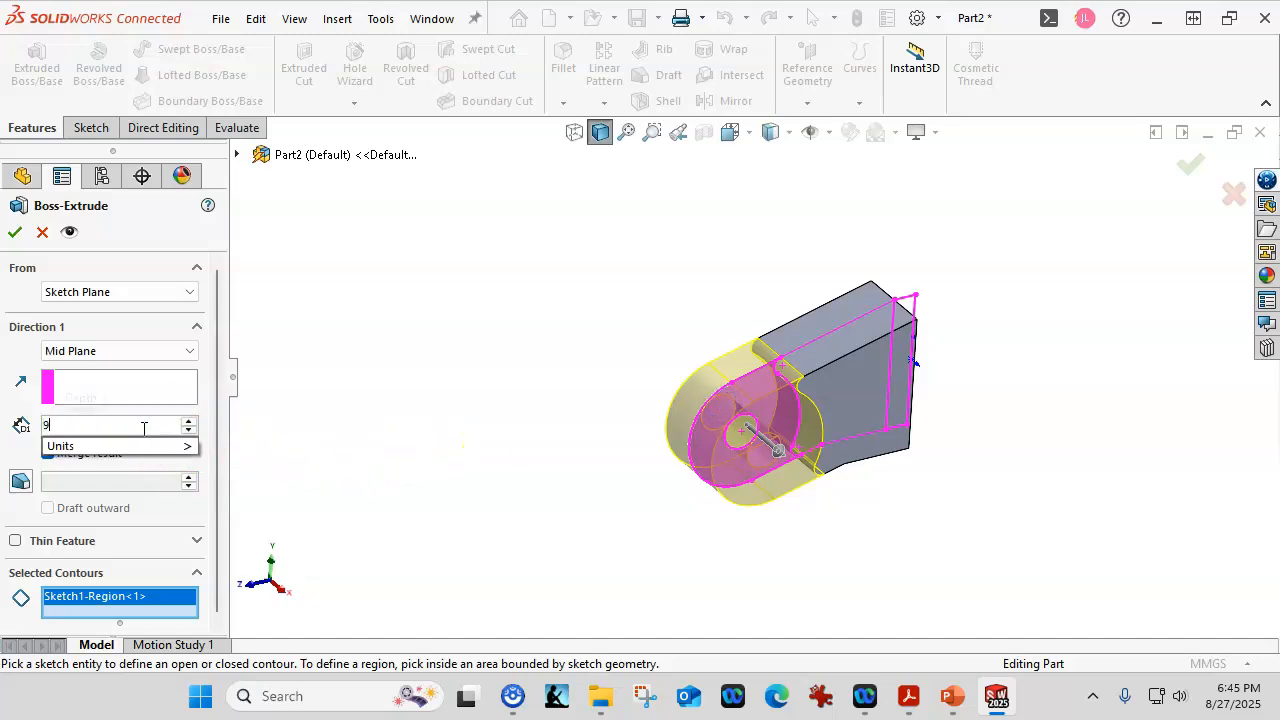
key("Return")
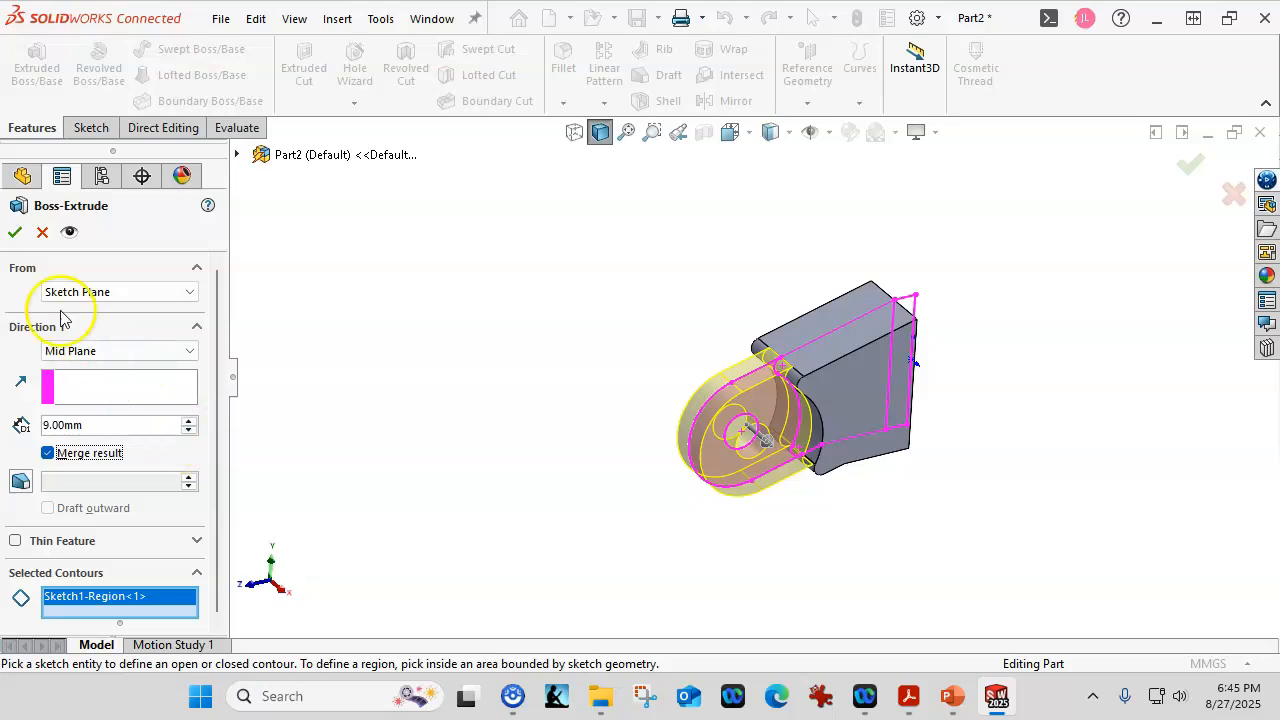
left_click(15, 233)
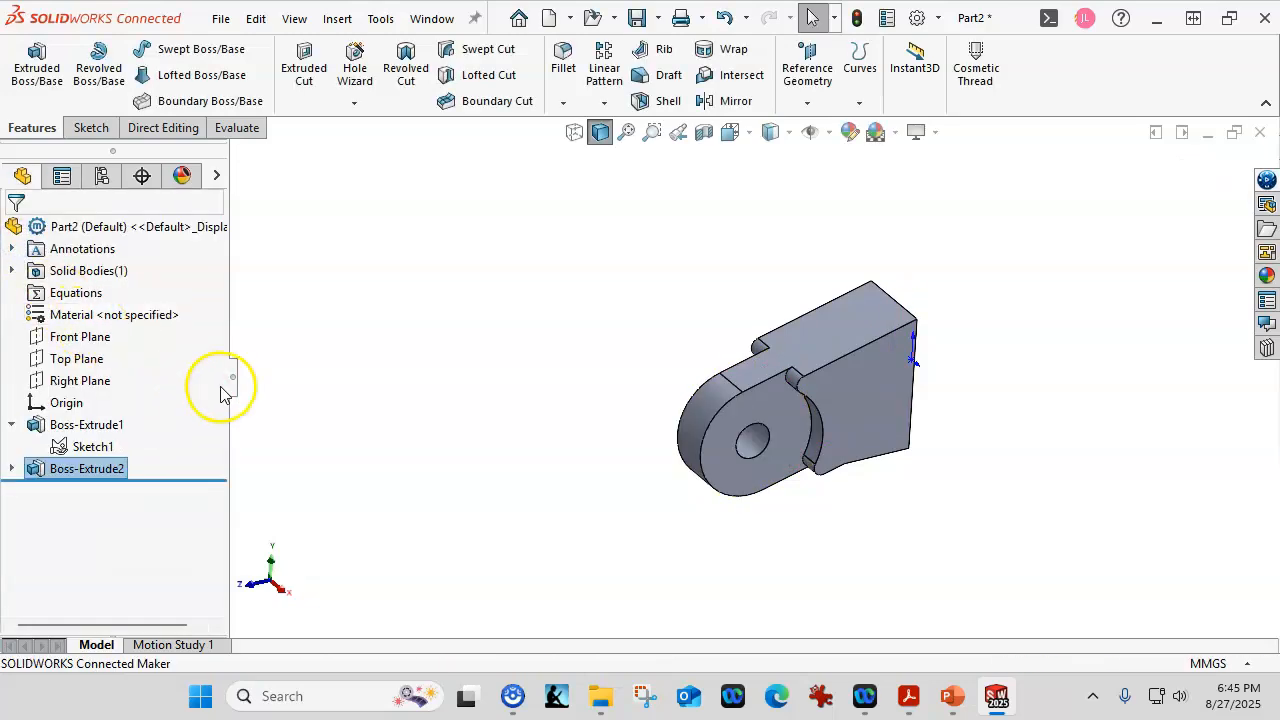
left_click(92, 336)
Start a sketch on the Front Plane and draw a corner rectangle around the part.
left_click(120, 301)
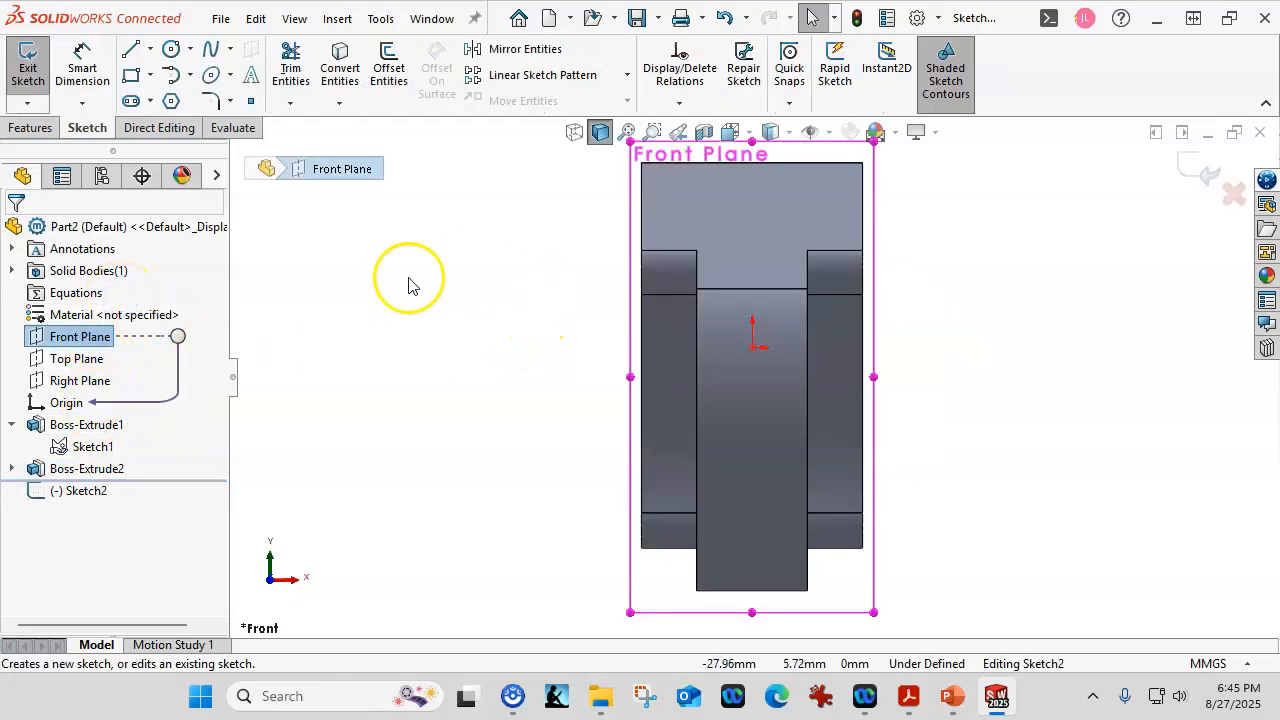
left_click(129, 79)
left_click(426, 228)
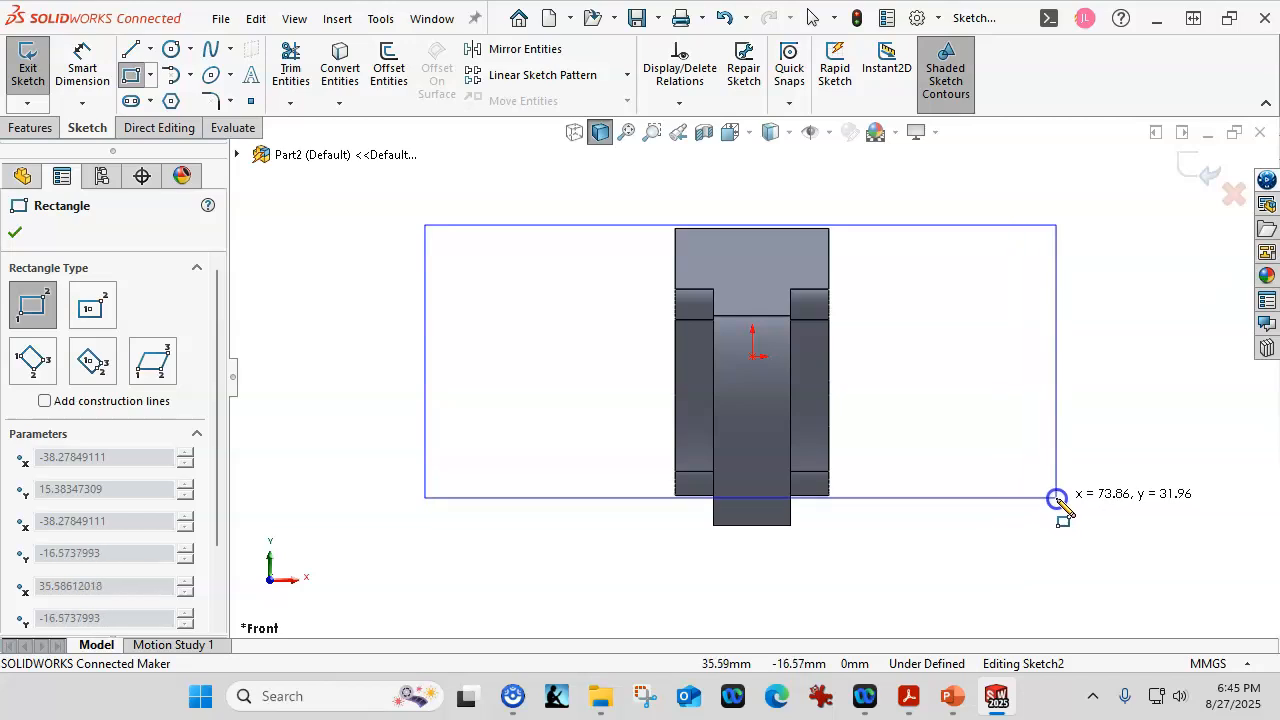
left_click(1068, 506)
right_click(945, 358)
left_click(1000, 373)
middle_click_drag(1014, 371, 894, 460)
scroll(890, 463, "down", 3)
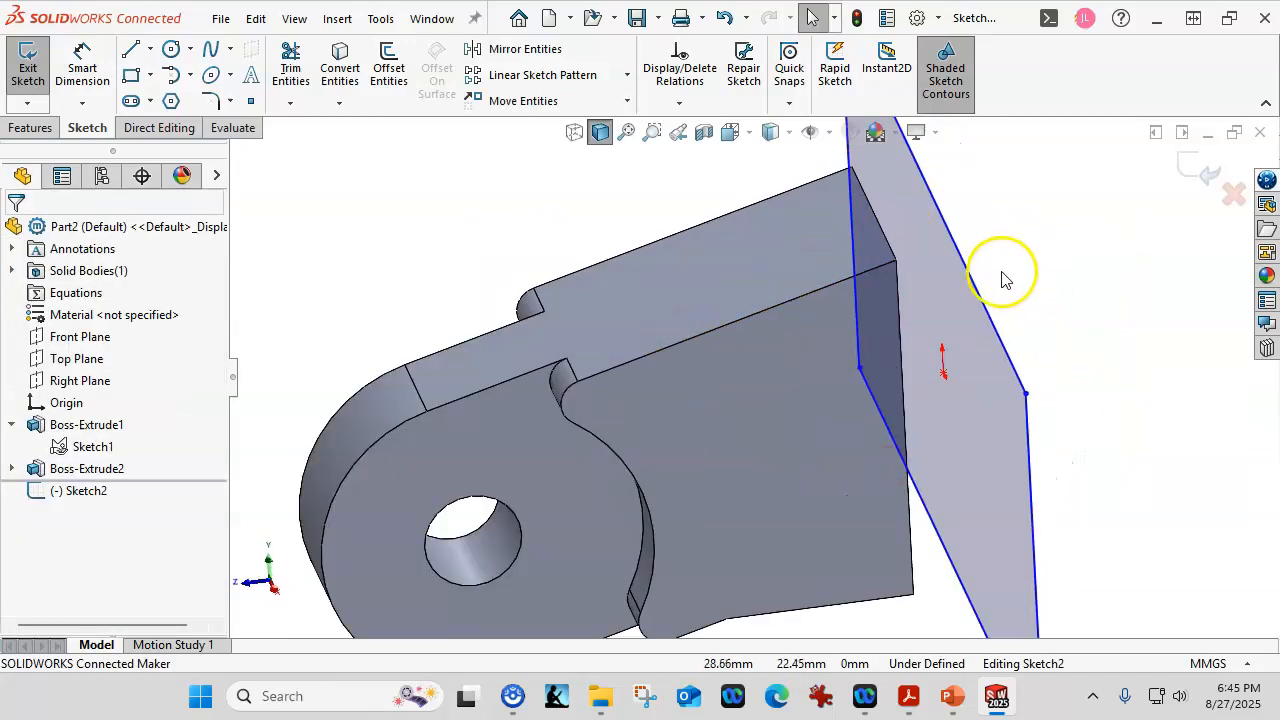
middle_click_drag(979, 288, 973, 263)
scroll(971, 300, "up", 3)
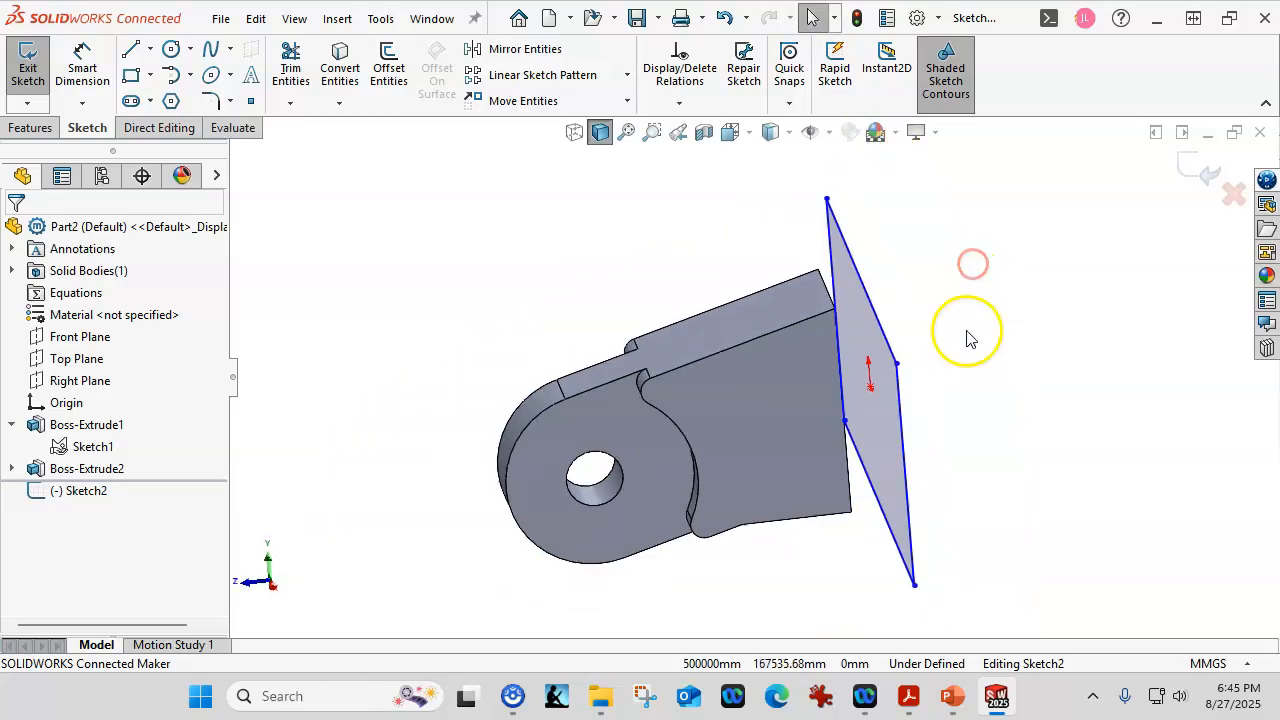
Show Sketch1 and tie rectangle edges to its points with Midpoint and Coincident relations.
right_click(92, 450)
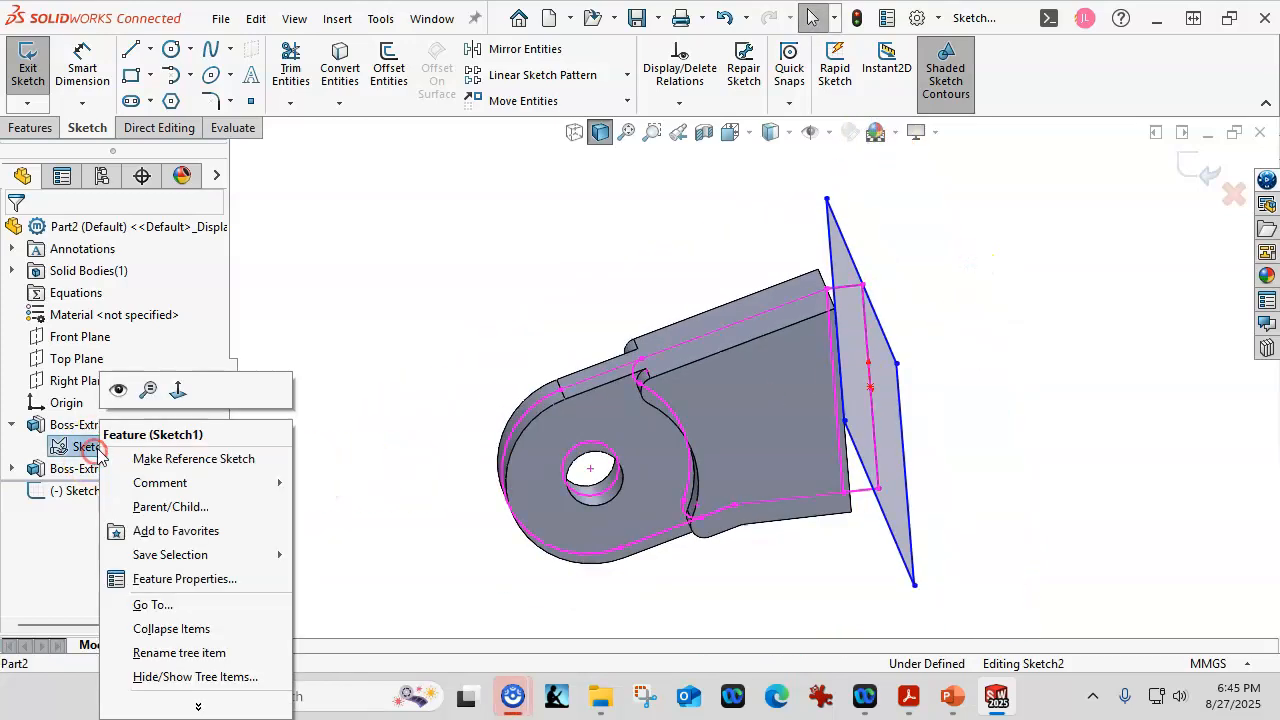
left_click(117, 391)
scroll(458, 266, "down", 3)
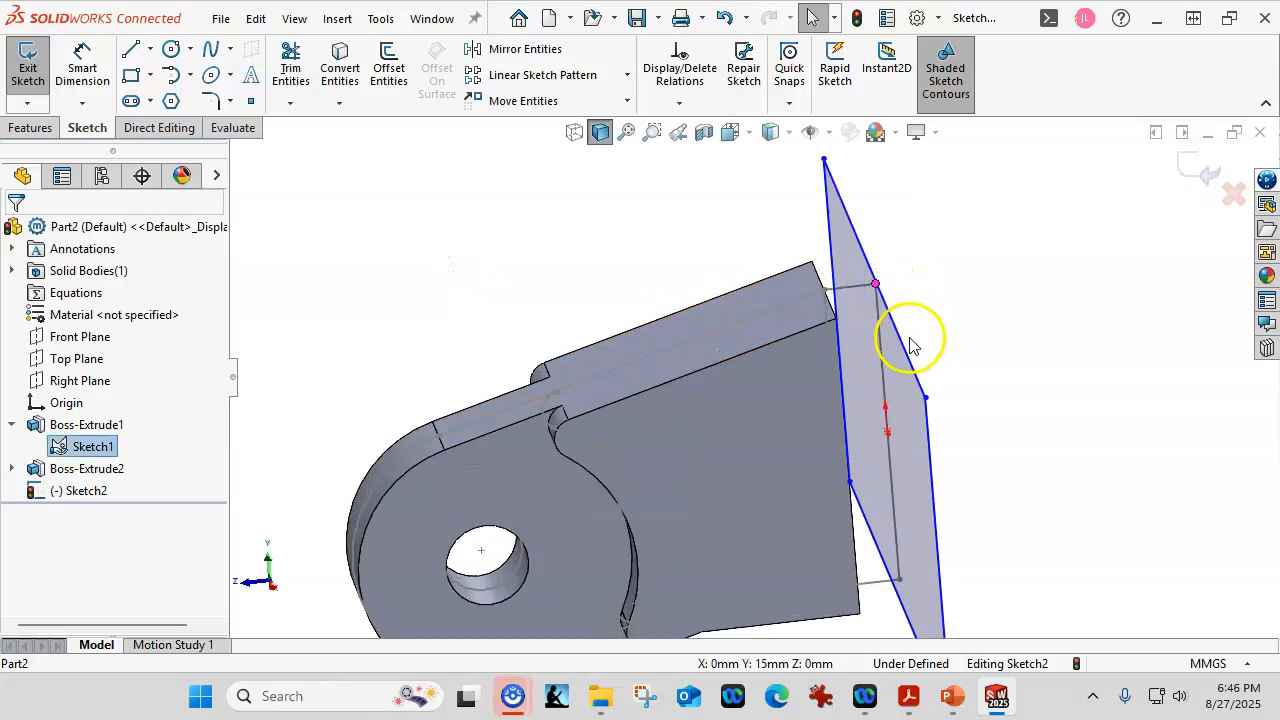
left_click(902, 338, "ctrl")
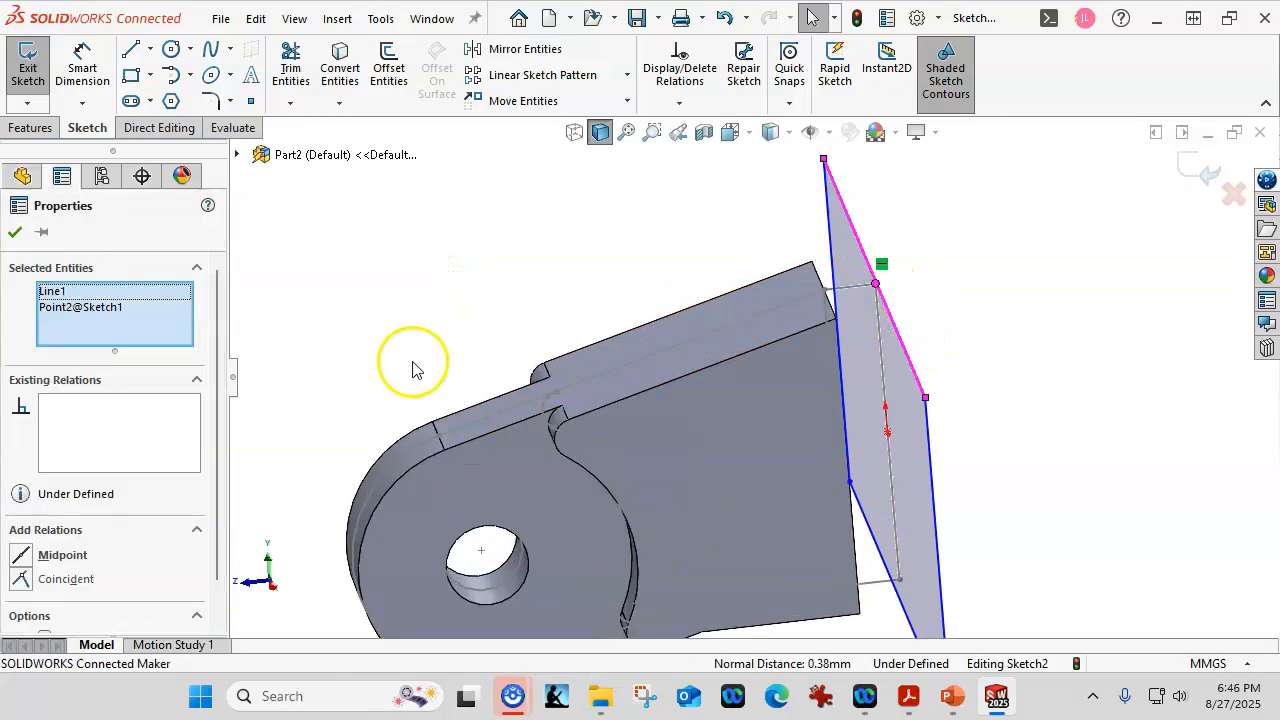
left_click(22, 556)
left_click(508, 215)
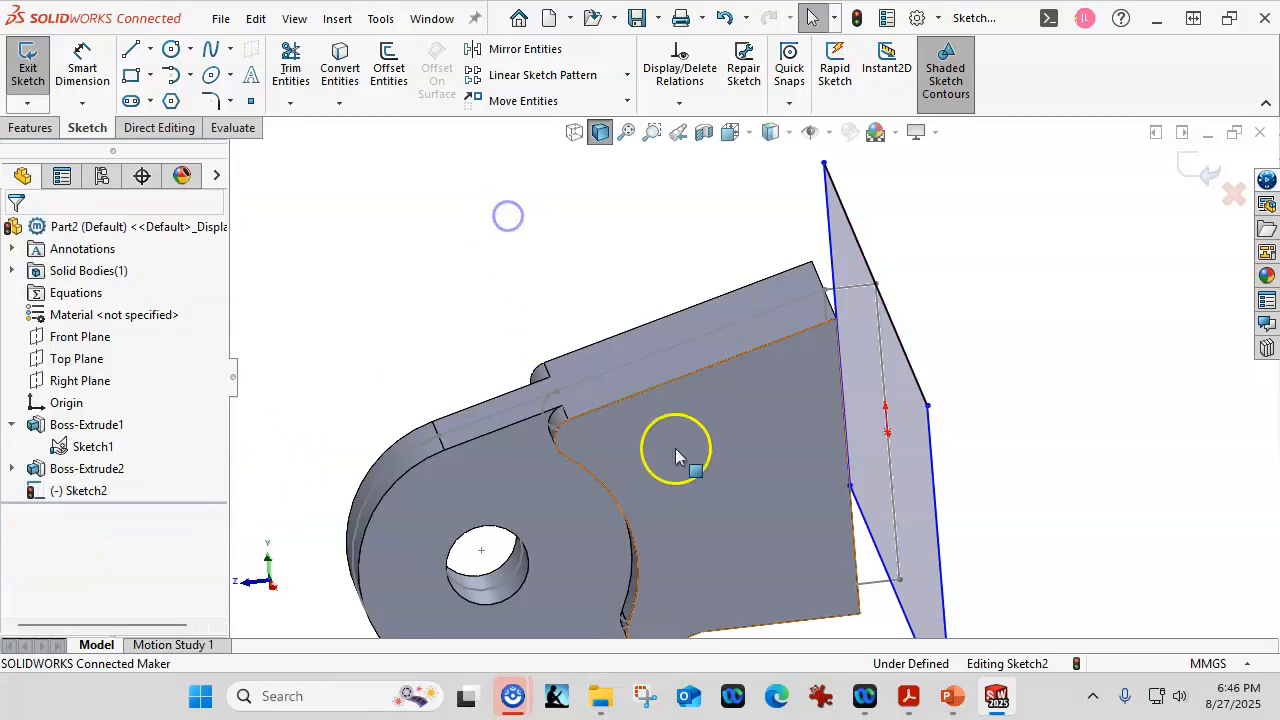
left_click(896, 598)
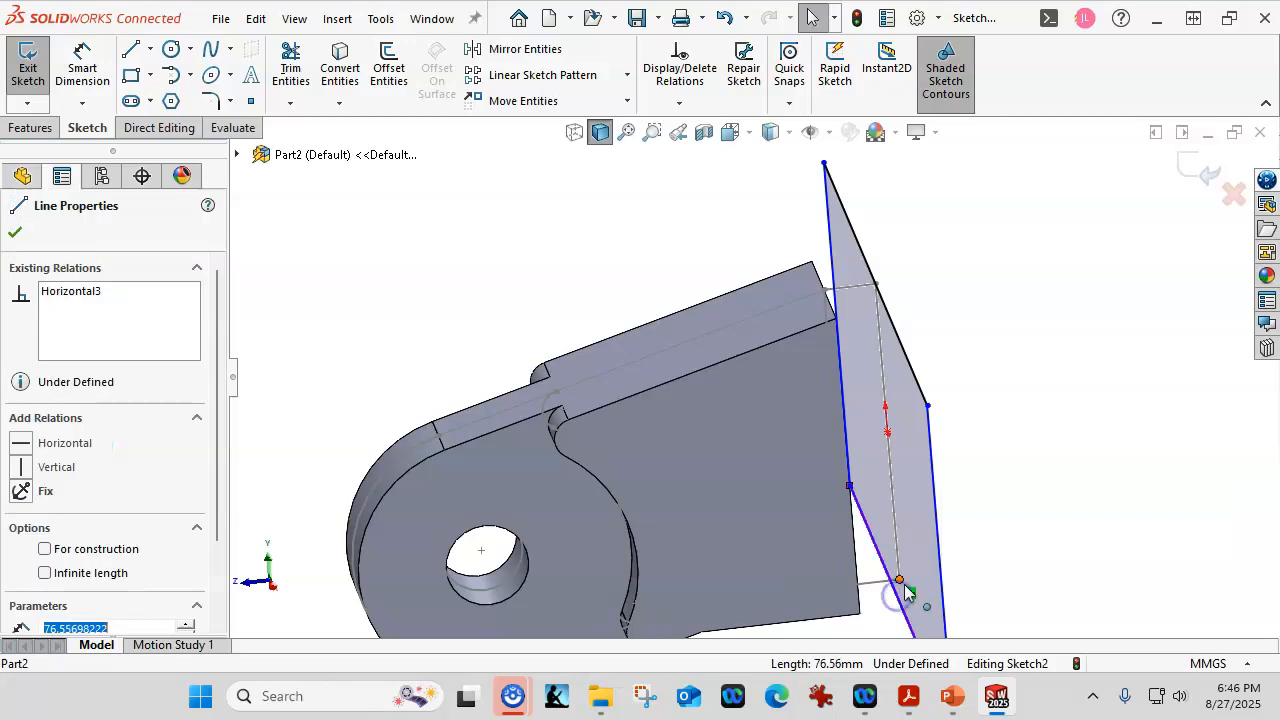
left_click(902, 582, "ctrl")
left_click(993, 493)
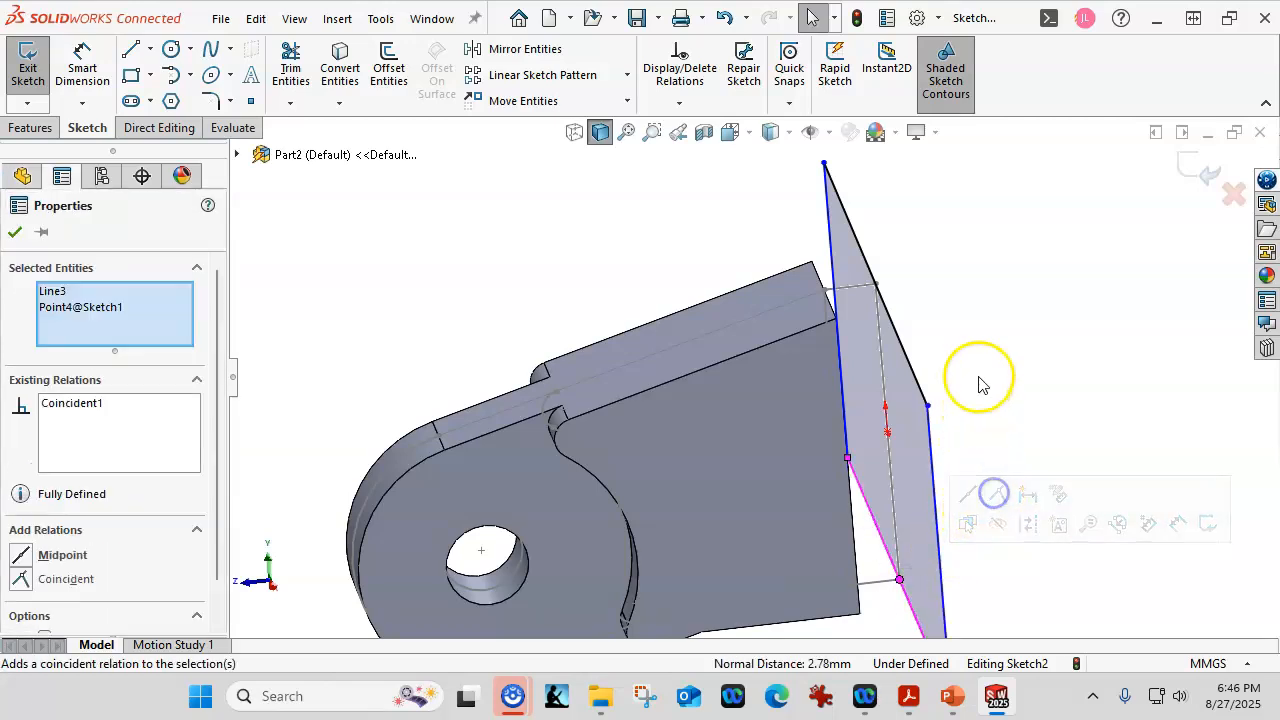
scroll(979, 378, "up", 3)
mouse_move(979, 378)
middle_mouse_down()
mouse_move(1009, 354)
mouse_move(1009, 391)
middle_mouse_up()
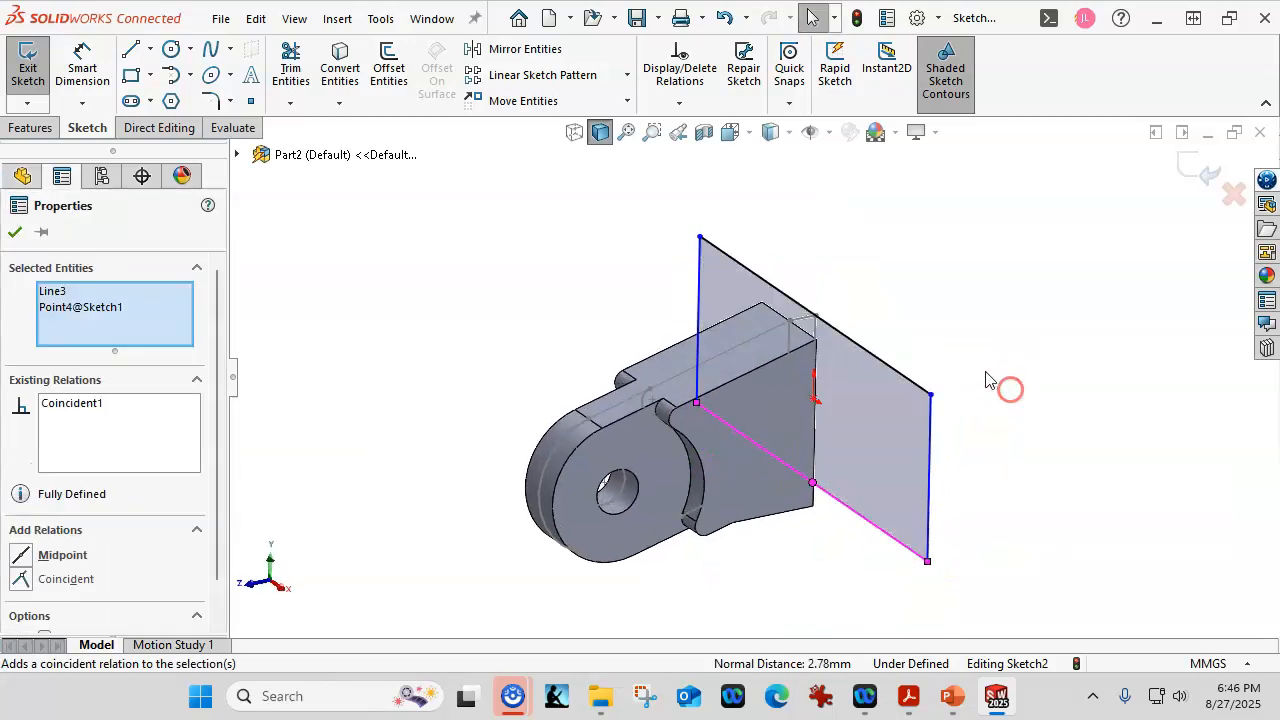
Dimension the rectangle's top edge as 60 mm and view the sketch from the front.
left_click(84, 60)
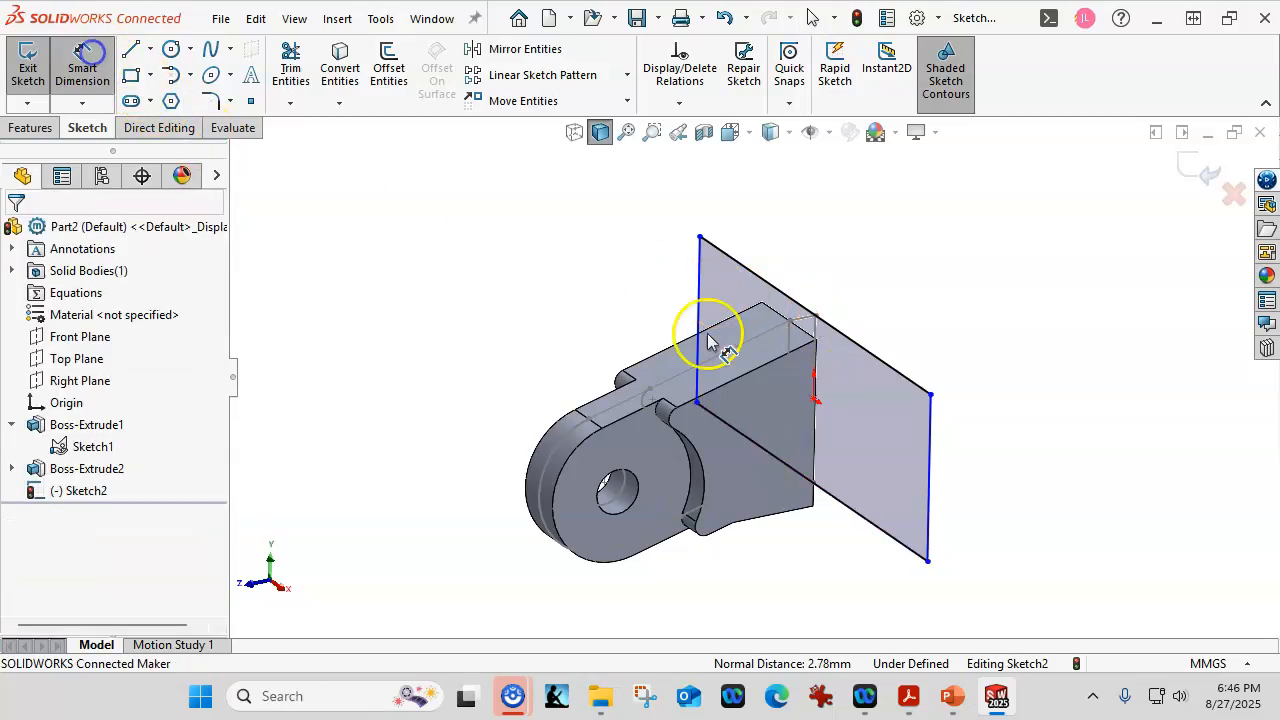
left_click(860, 350)
left_click(835, 290)
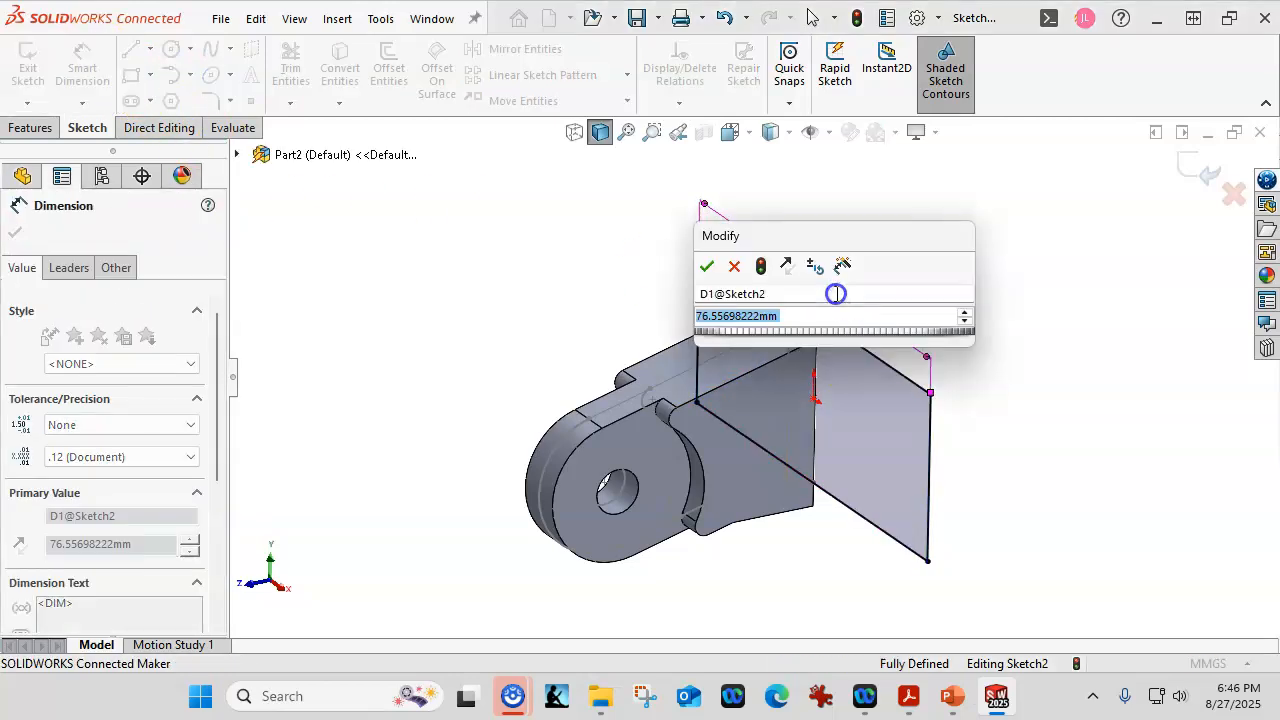
type("60")
key("Return")
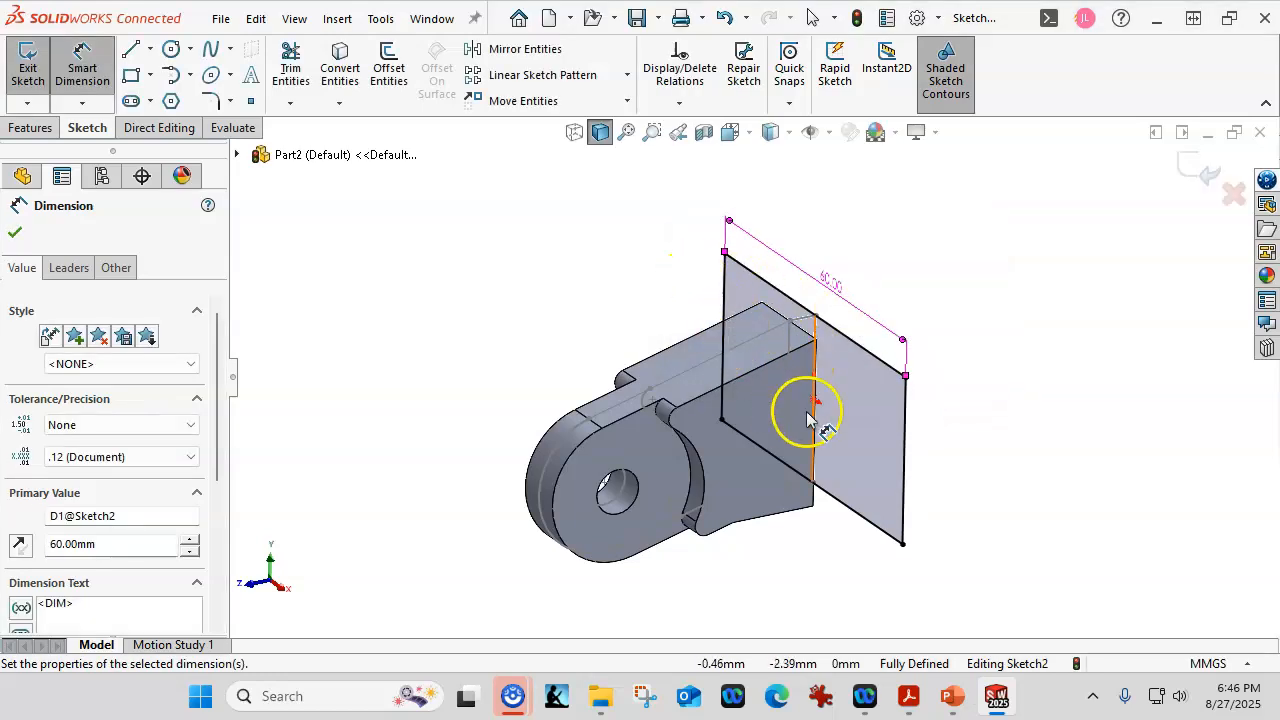
right_click(457, 290)
left_click(486, 340)
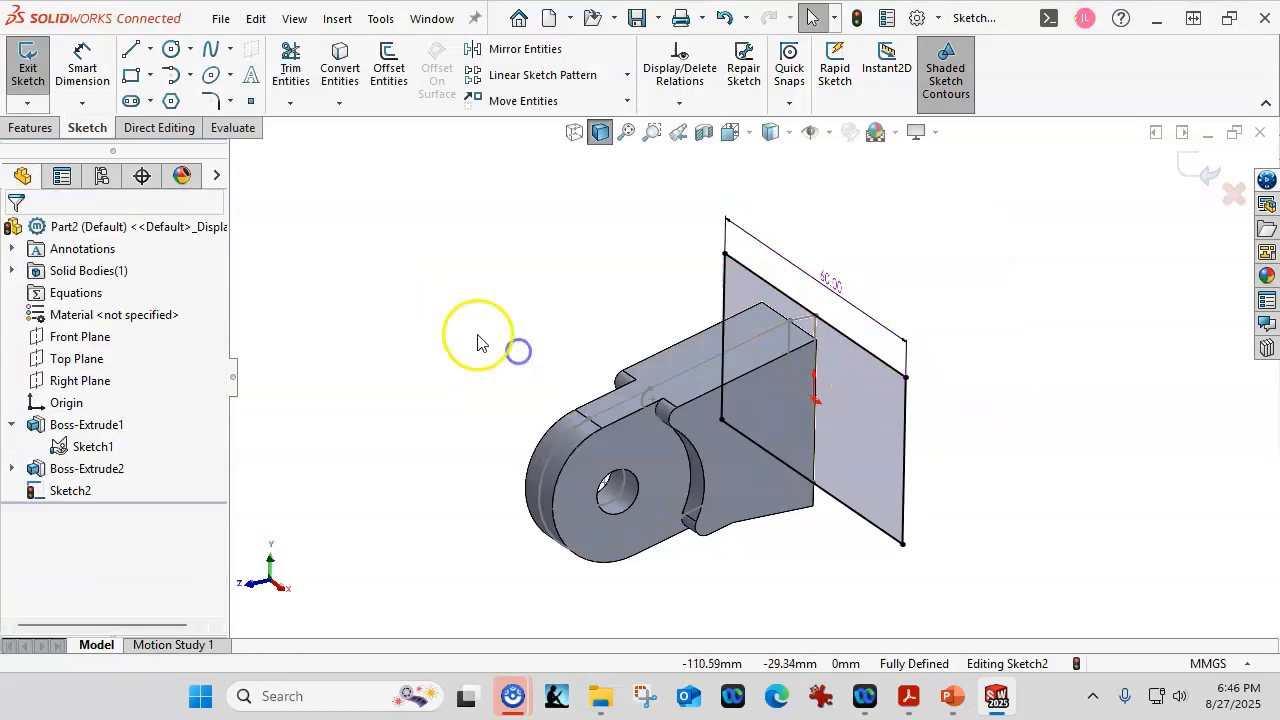
key("ctrl+1")
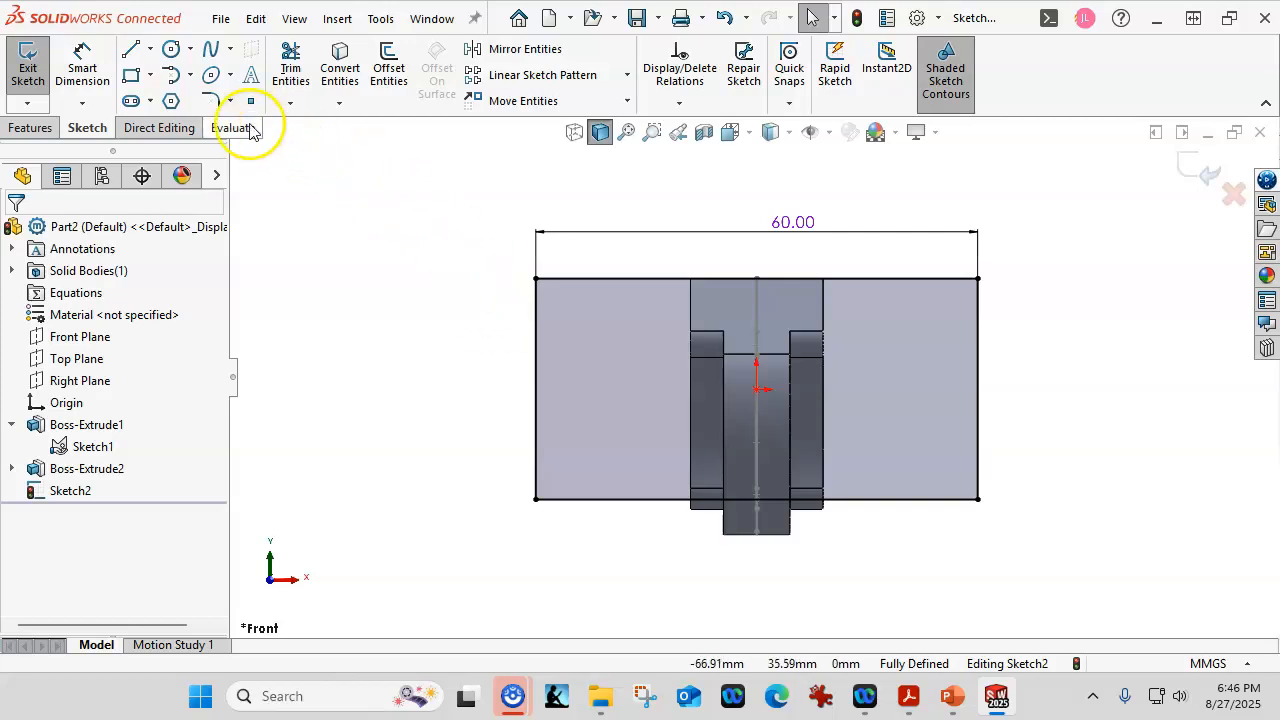
Fillet all four rectangle corners with an 8 mm radius, accepting the warnings.
left_click(215, 102)
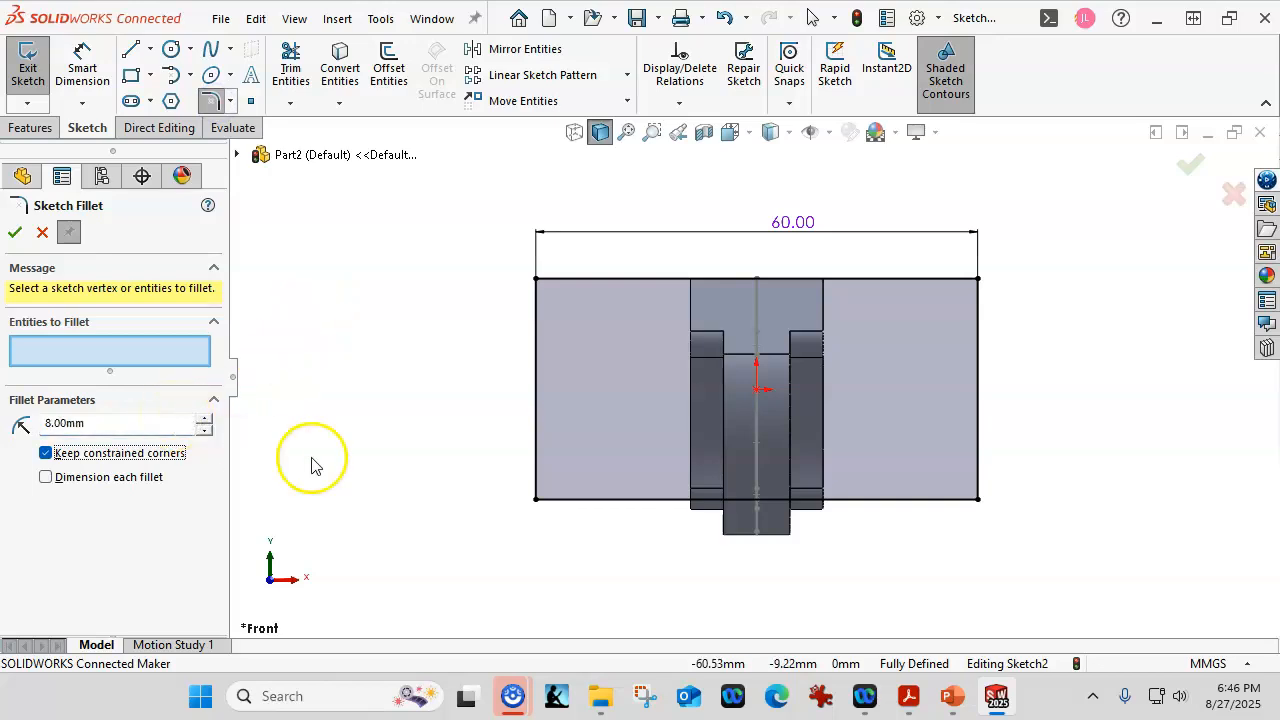
left_click(535, 434)
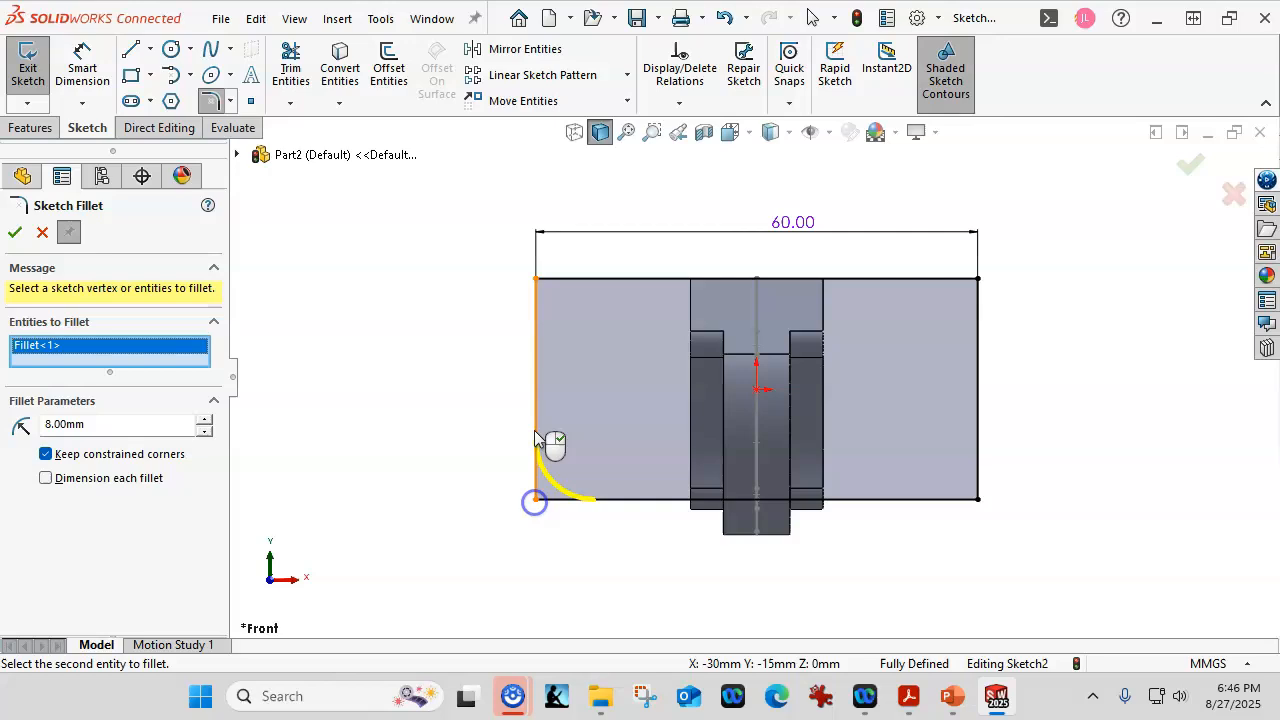
left_click(541, 281)
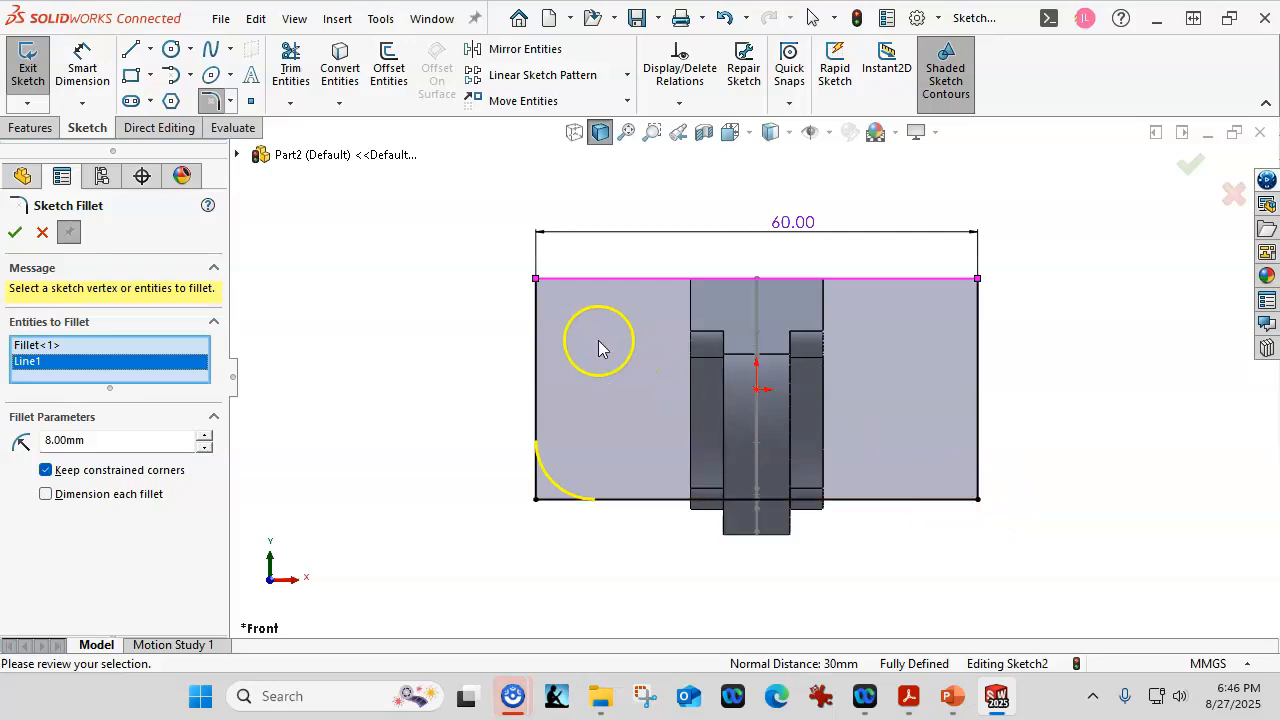
left_click(547, 321)
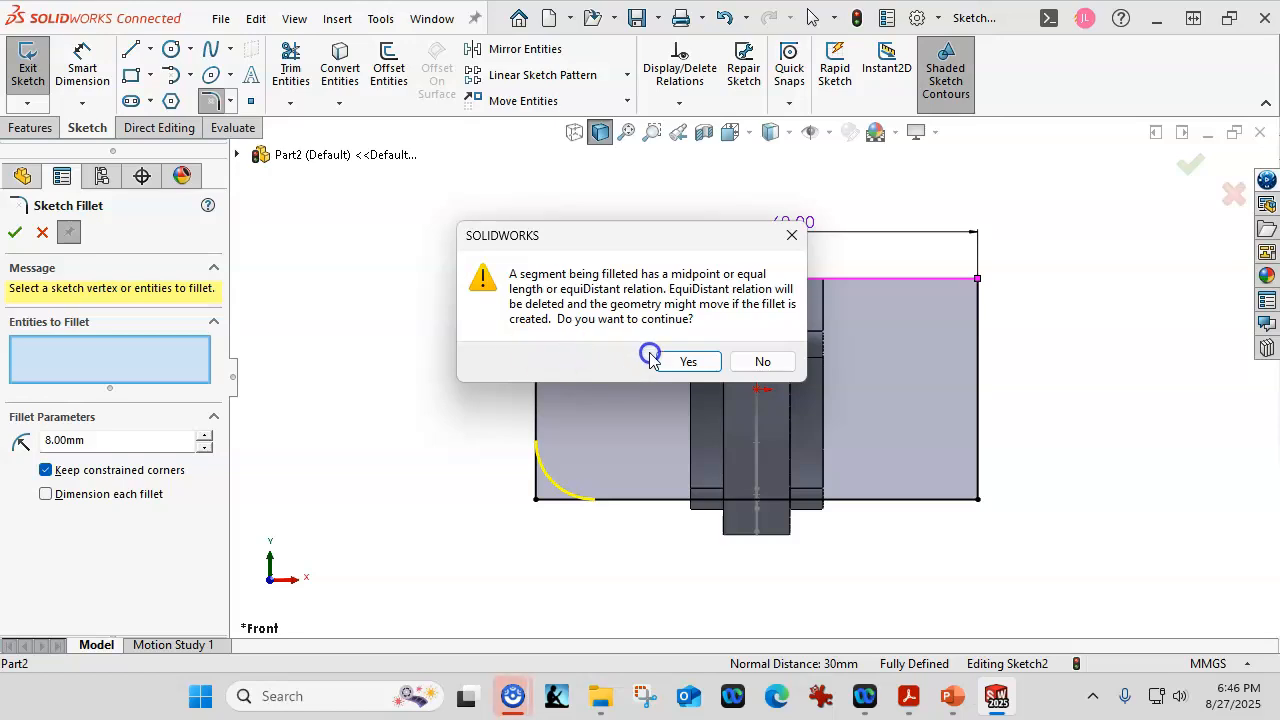
left_click(670, 362)
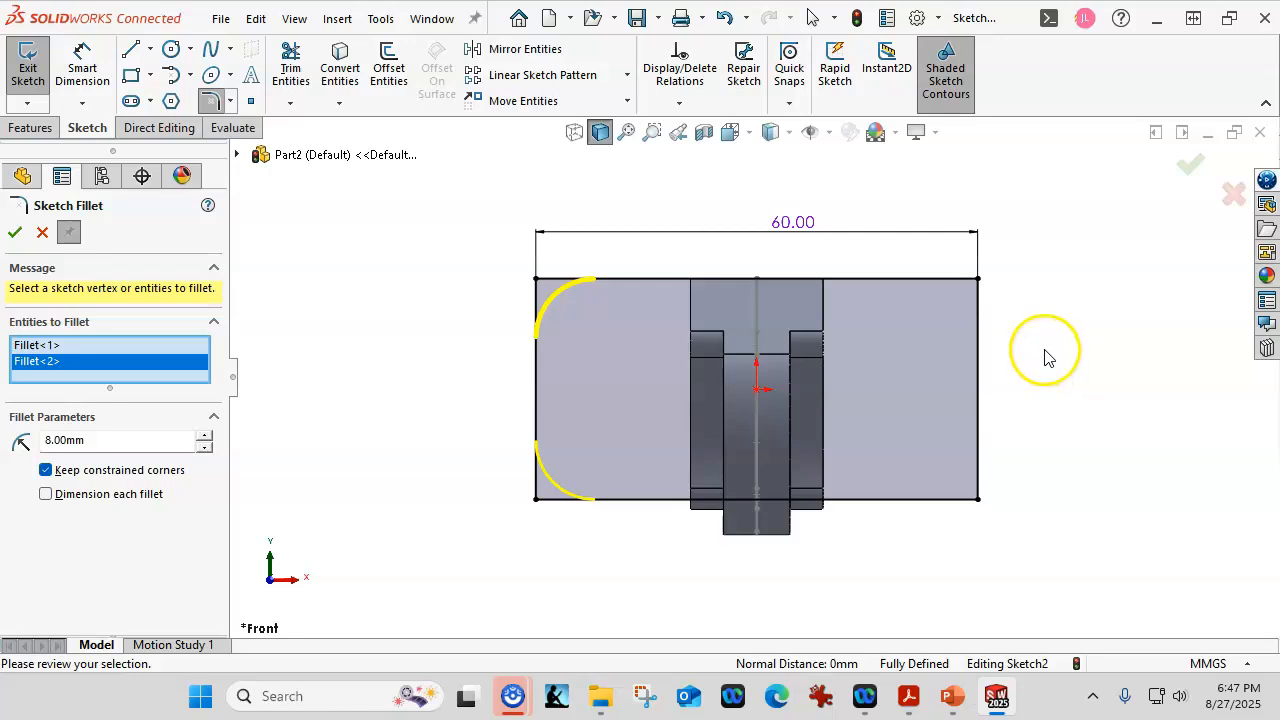
left_click(983, 286)
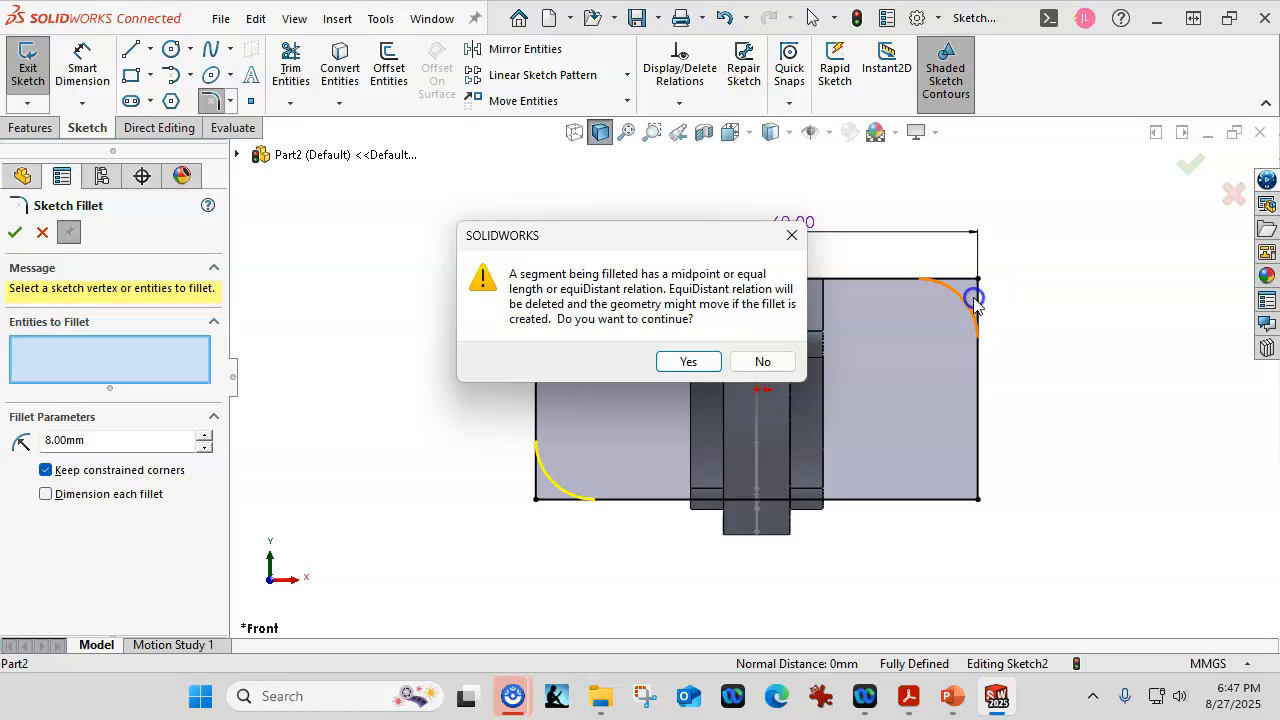
left_click(686, 363)
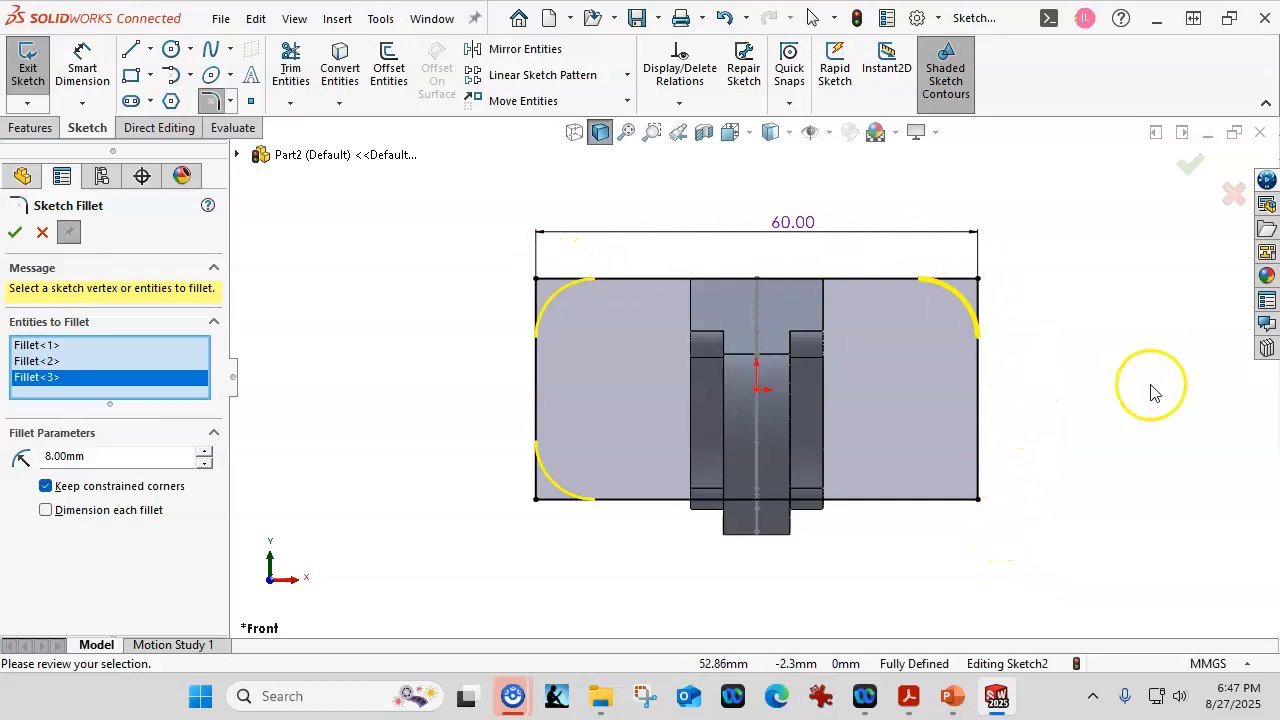
left_click(981, 509)
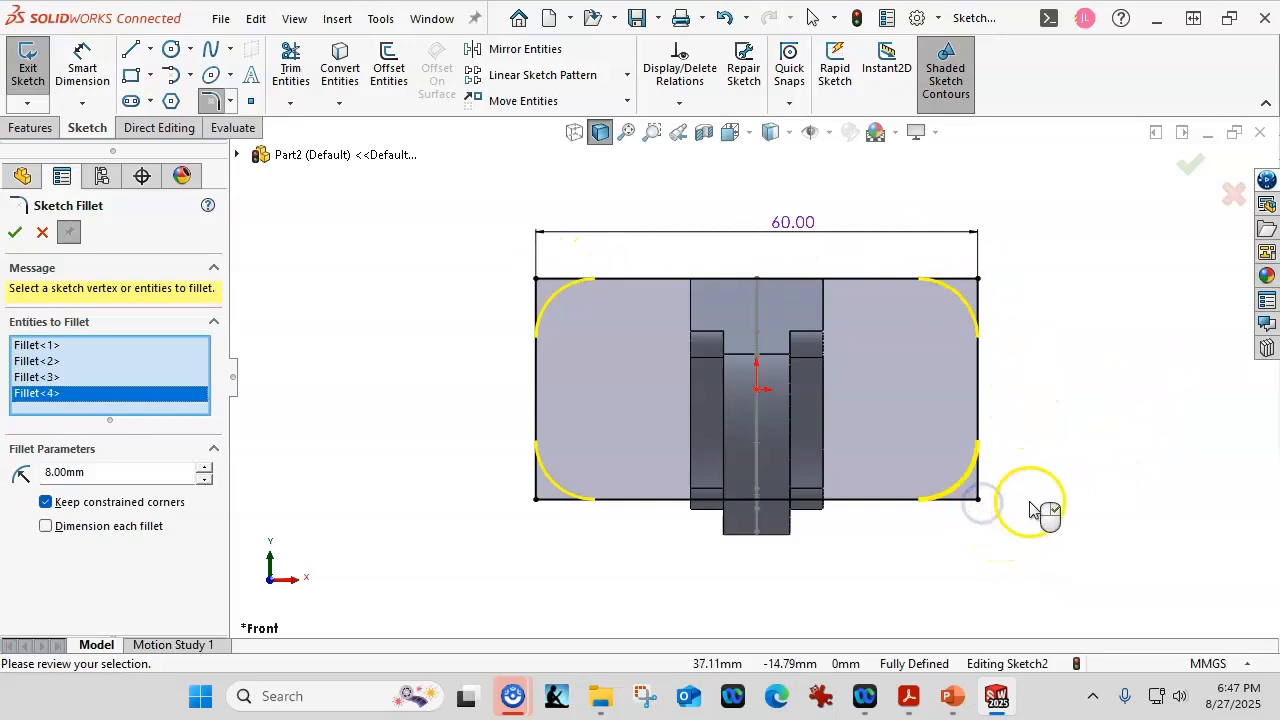
left_click(1188, 166)
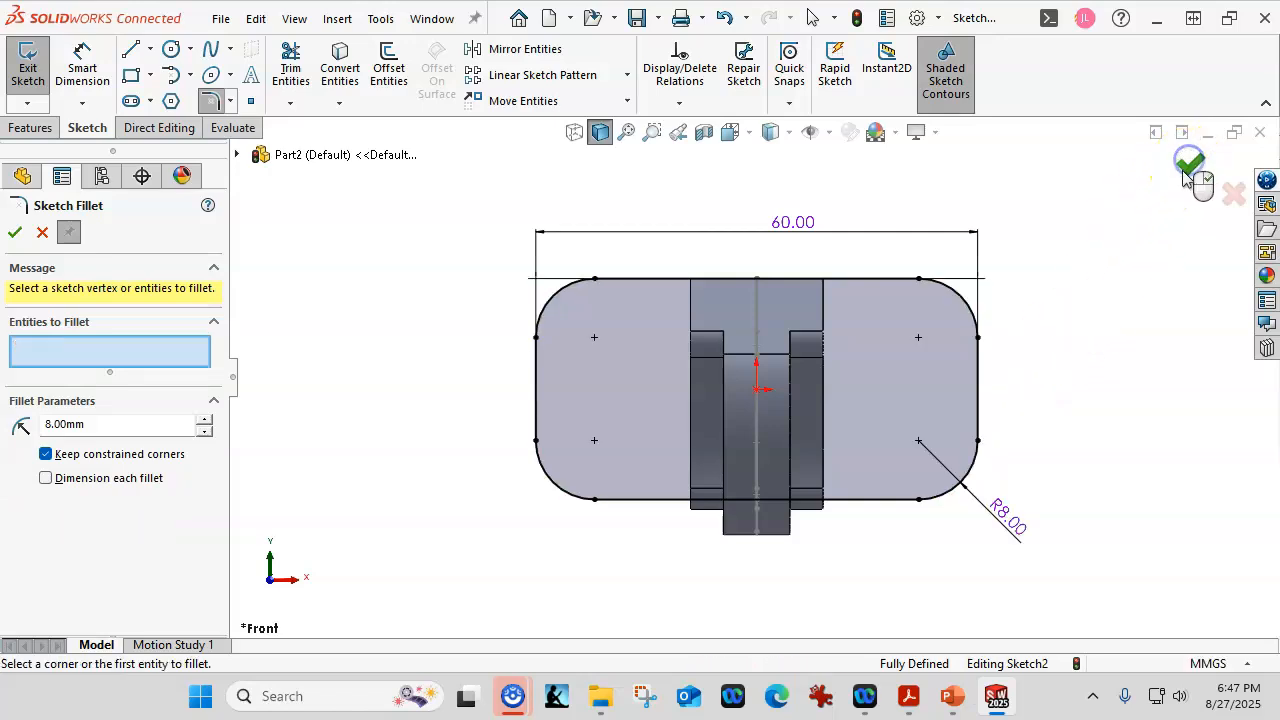
left_click(1188, 168)
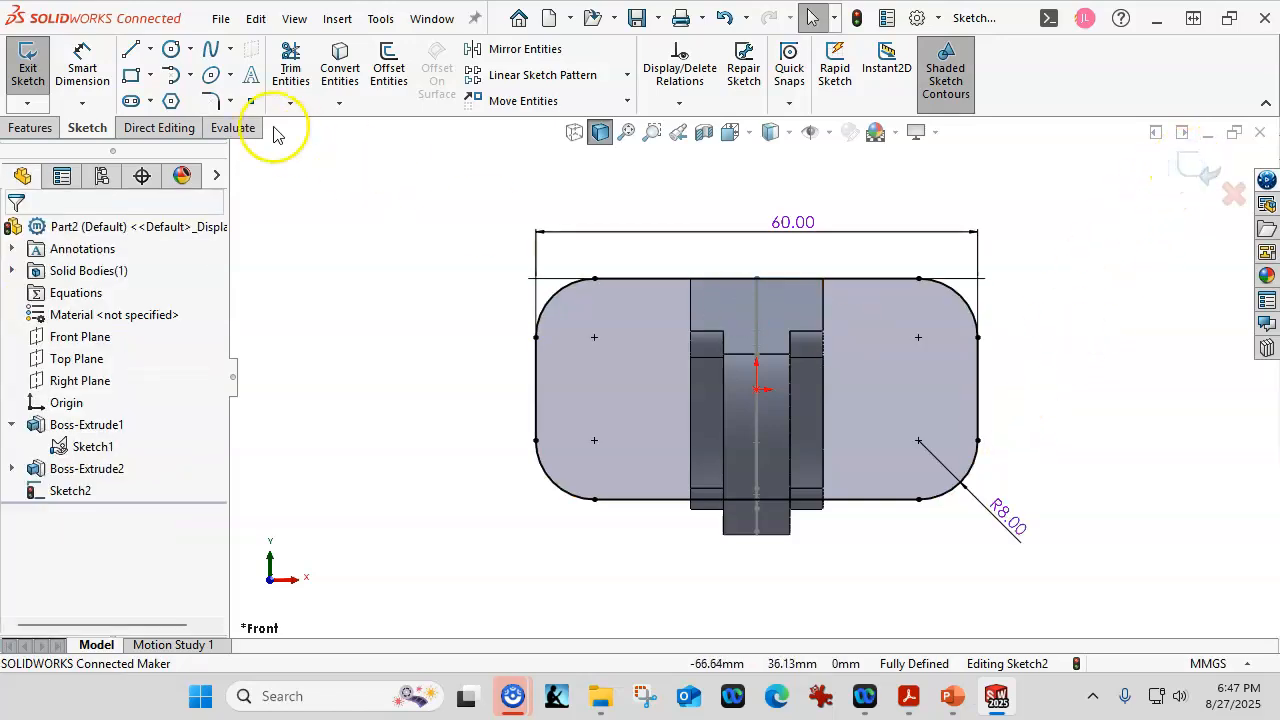
Draw two hole circles on the right and left sides of the plate.
left_click(171, 49)
left_click(890, 382)
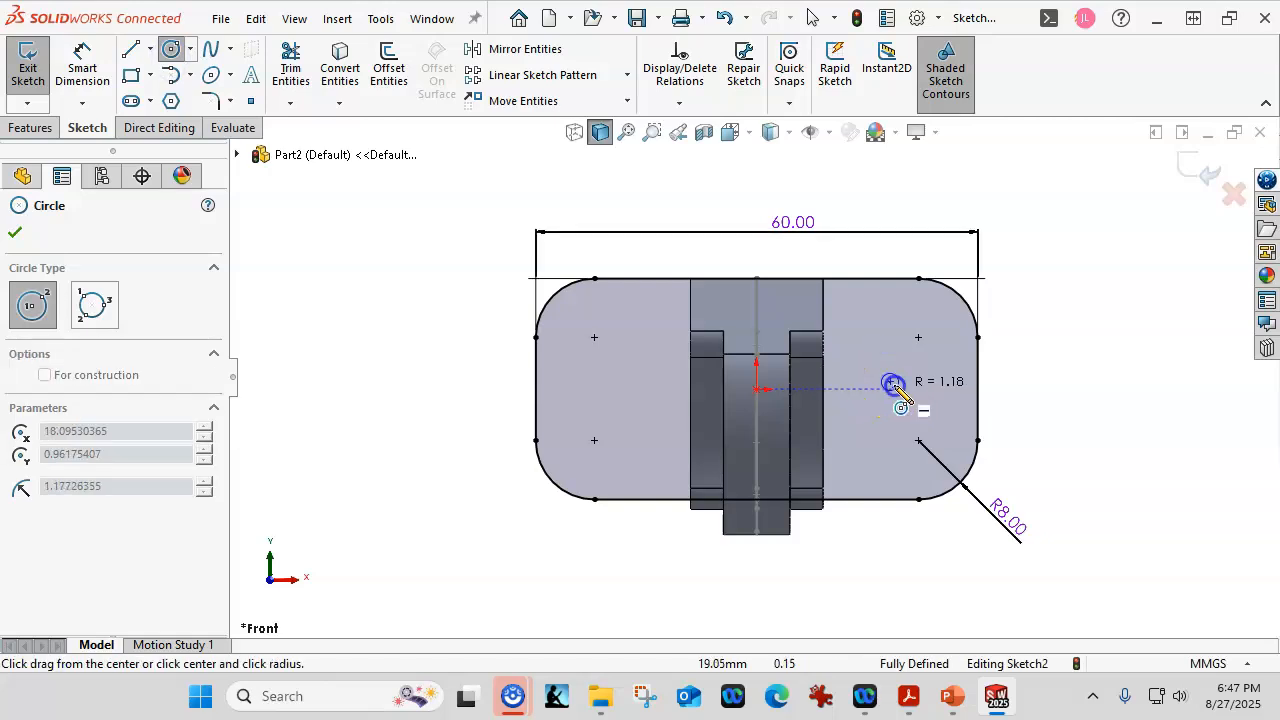
left_click(915, 403)
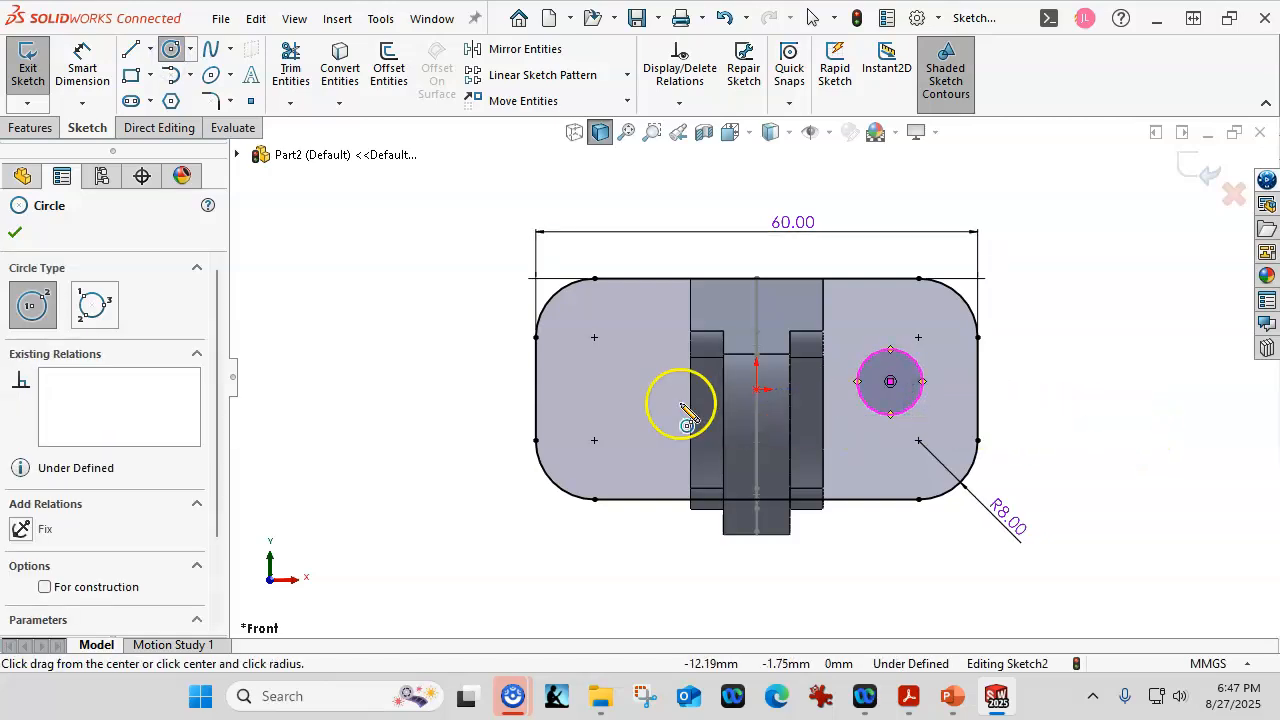
left_click(594, 389)
left_click(616, 402)
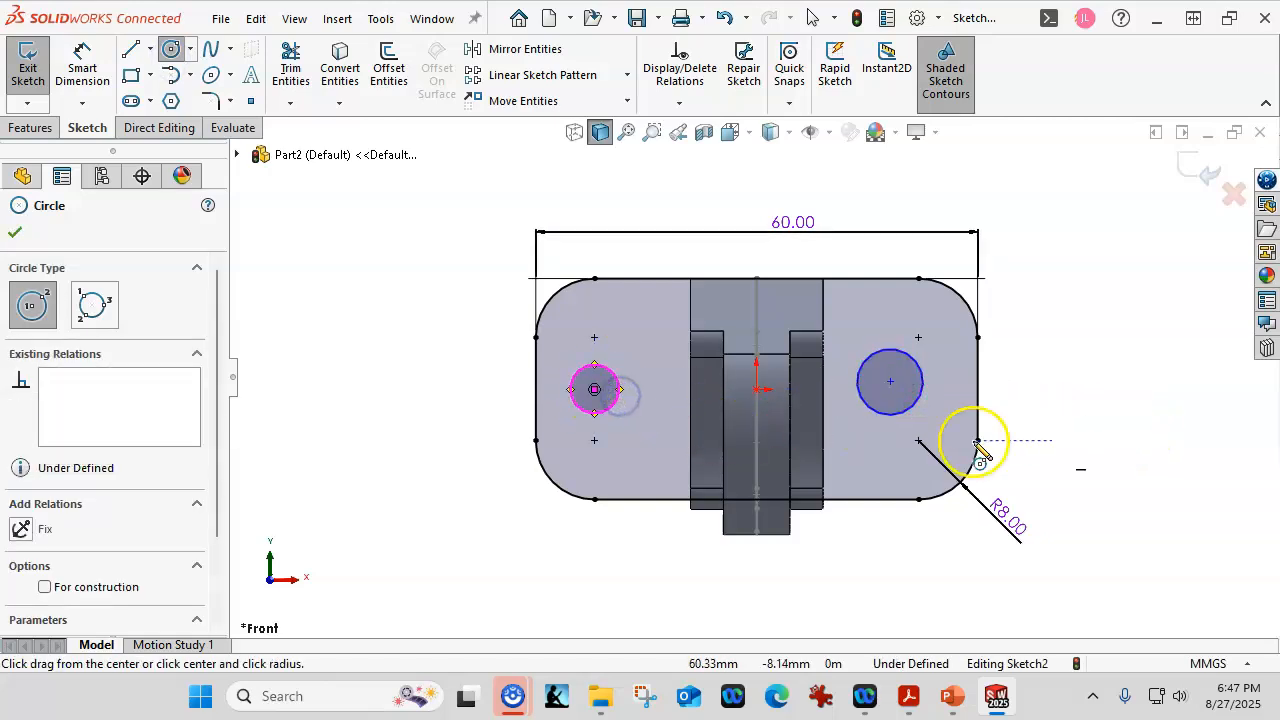
right_click(1040, 400)
left_click(1046, 403)
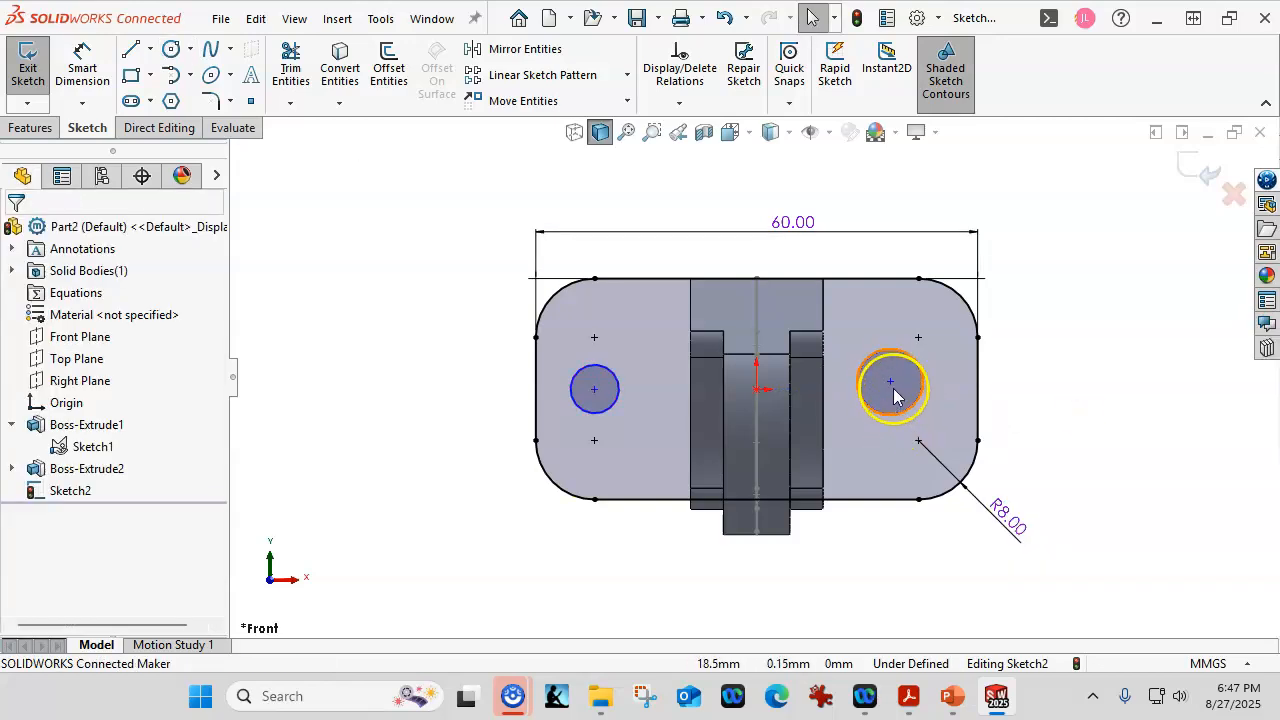
Make the hole centres Horizontal with the origin and the two circles Equal.
left_click(890, 384)
left_click(757, 390)
left_click(595, 390, "ctrl")
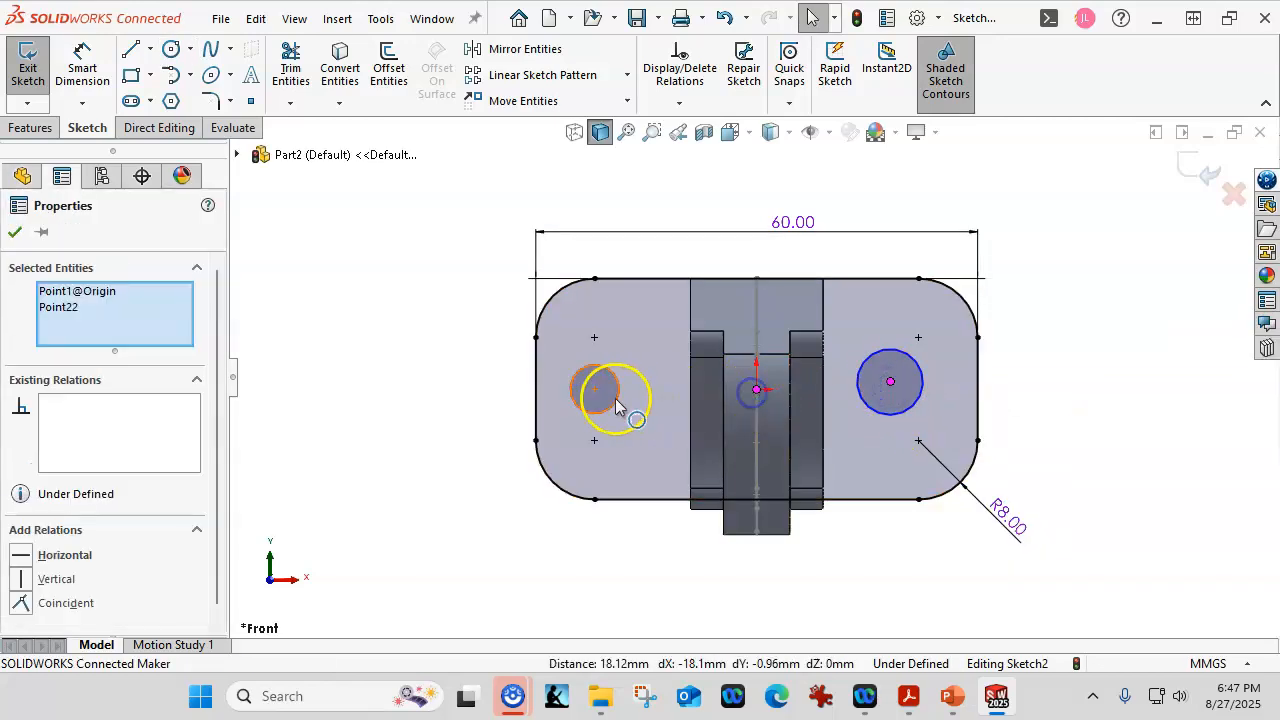
left_click(596, 392, "ctrl")
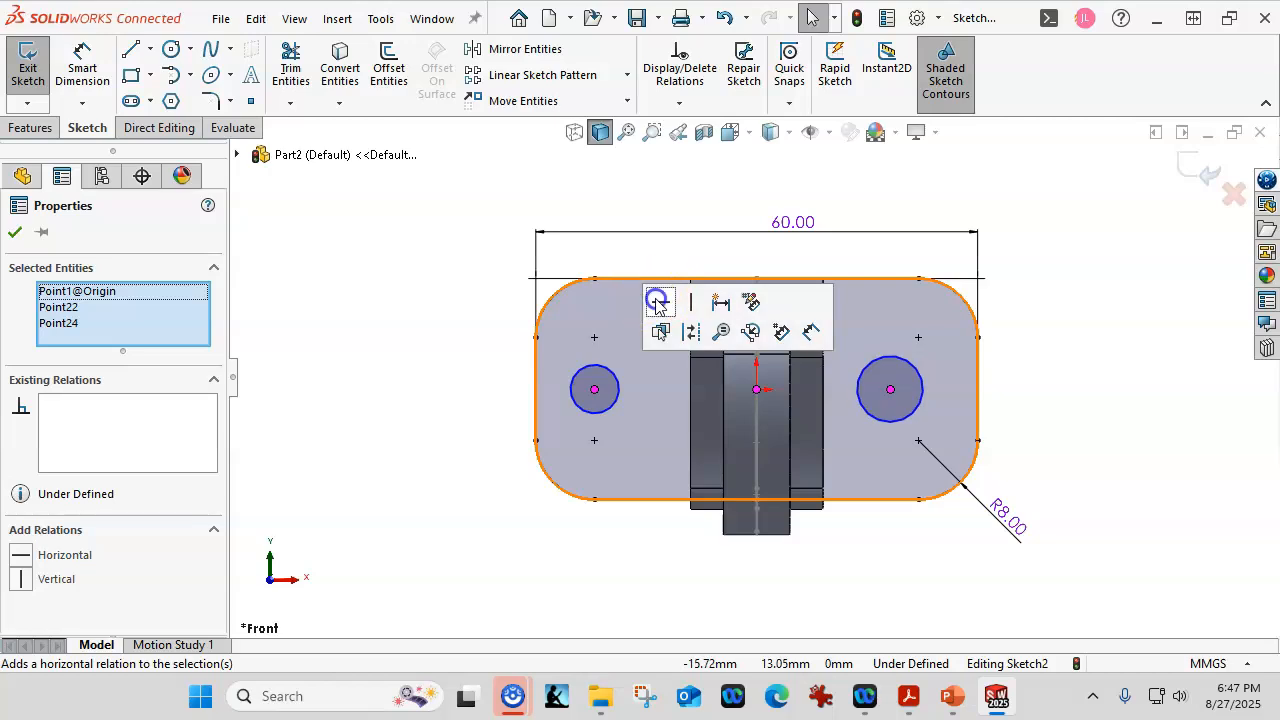
left_click(617, 377)
left_click(921, 367, "ctrl")
left_click(1068, 272)
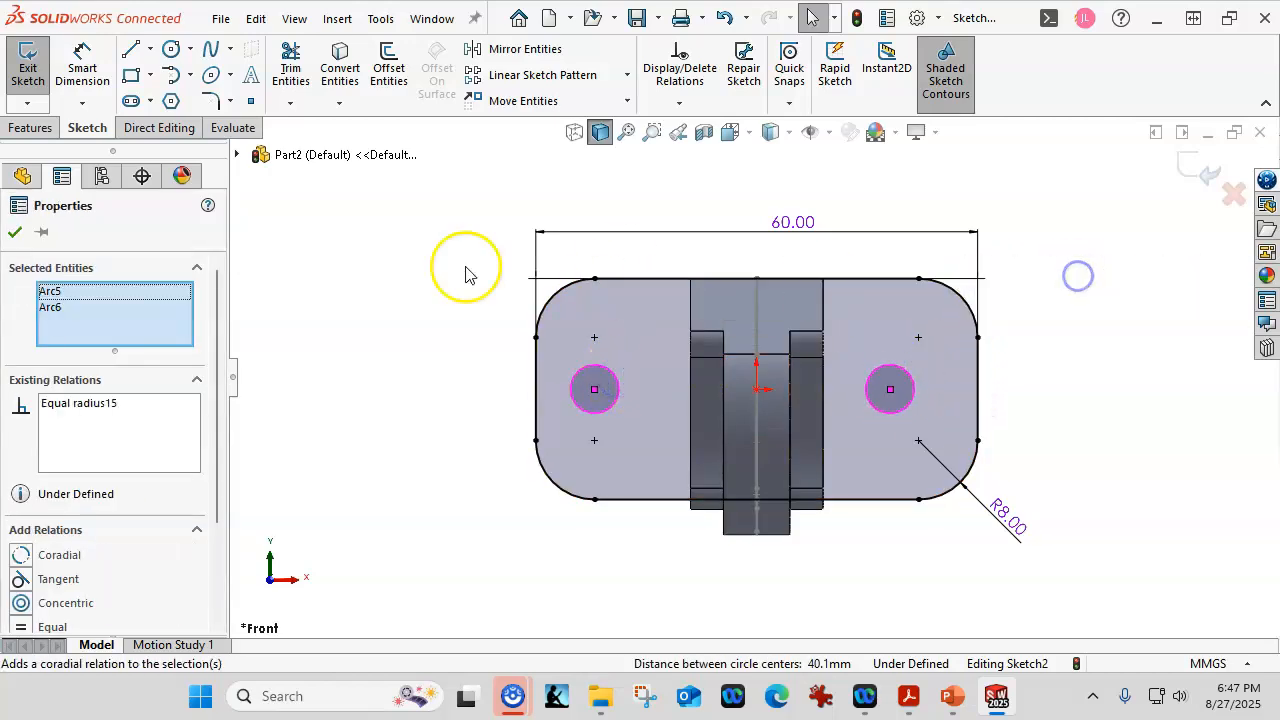
left_click(82, 62)
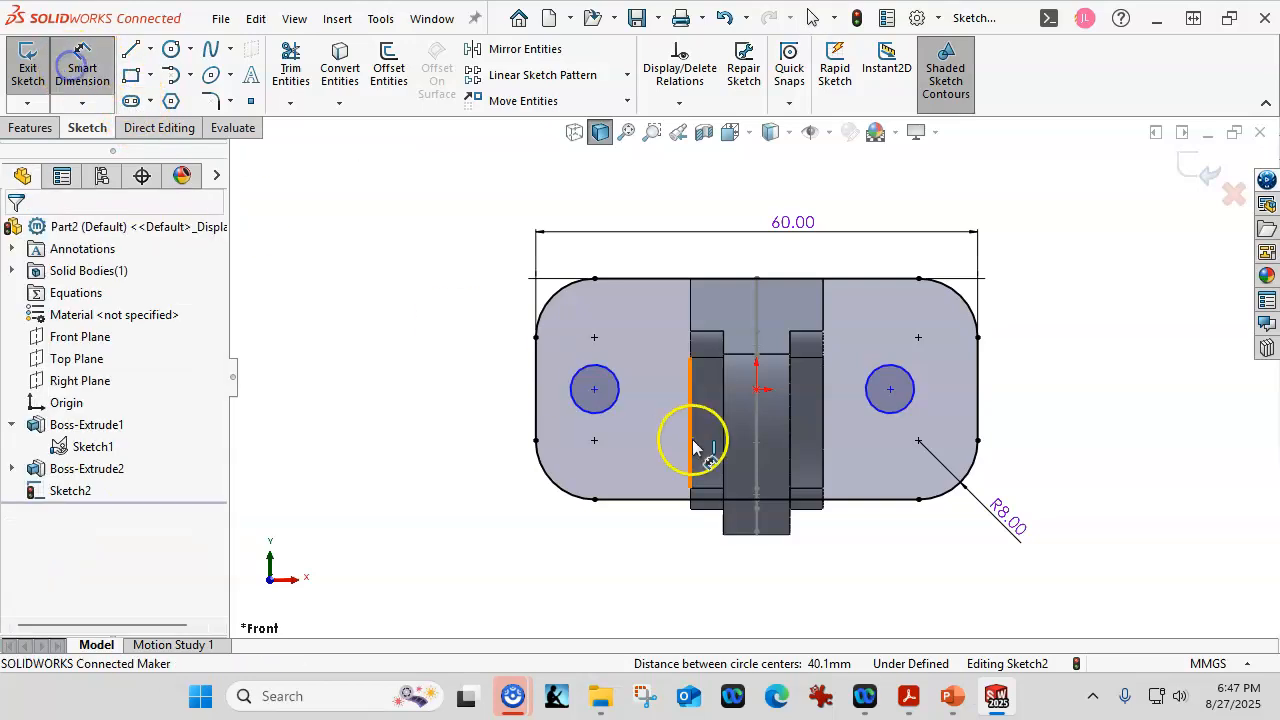
Dimension the holes 40 mm apart with an 8 mm diameter.
left_click(604, 405)
left_click(886, 412)
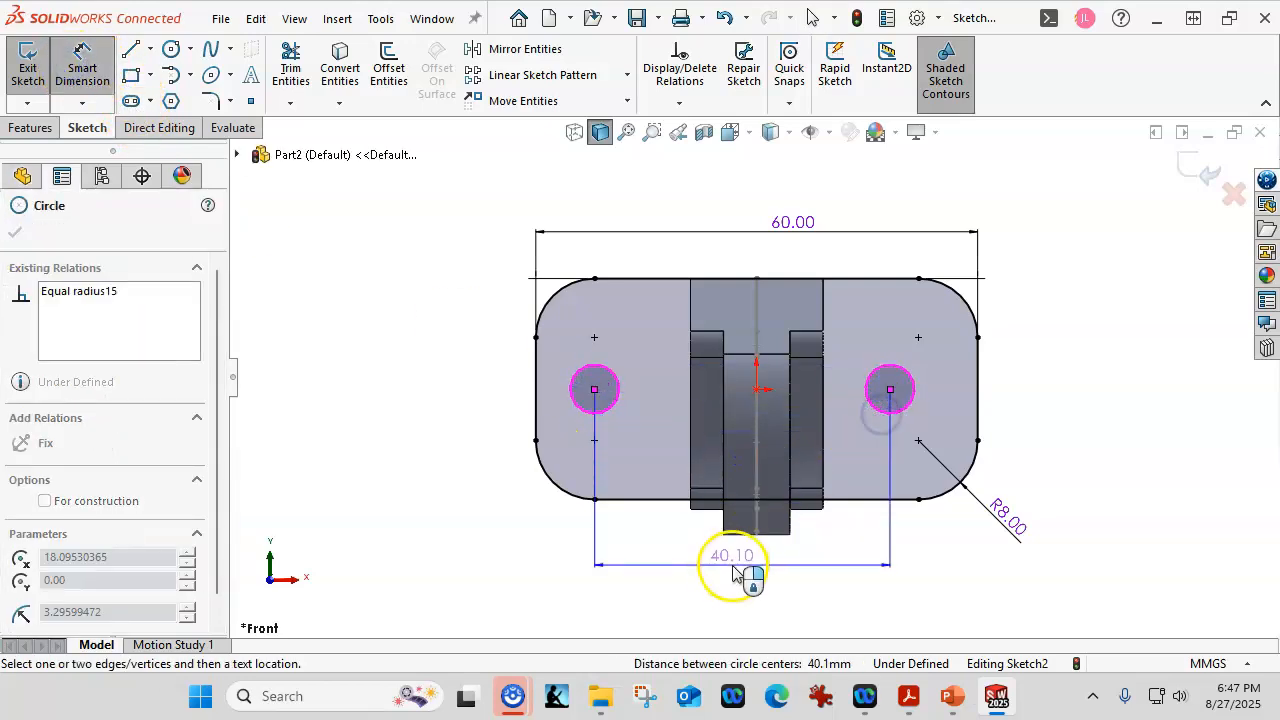
left_click(734, 578)
type("40")
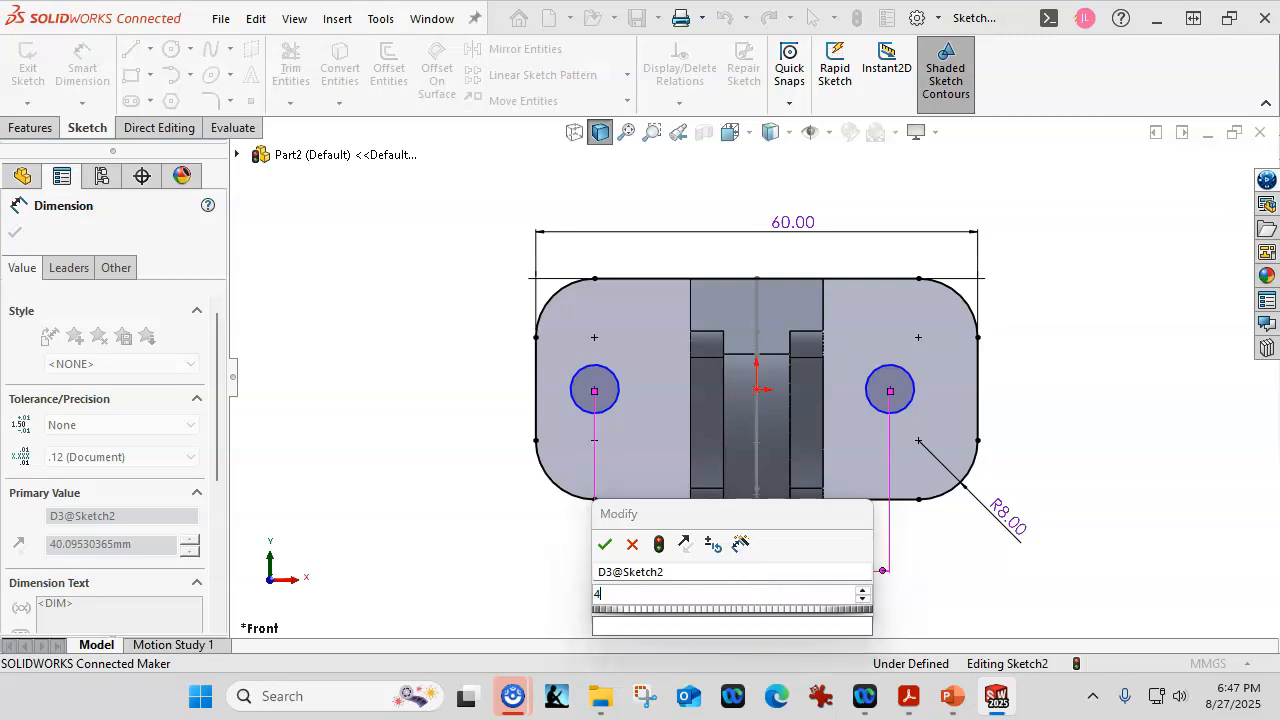
key("Return")
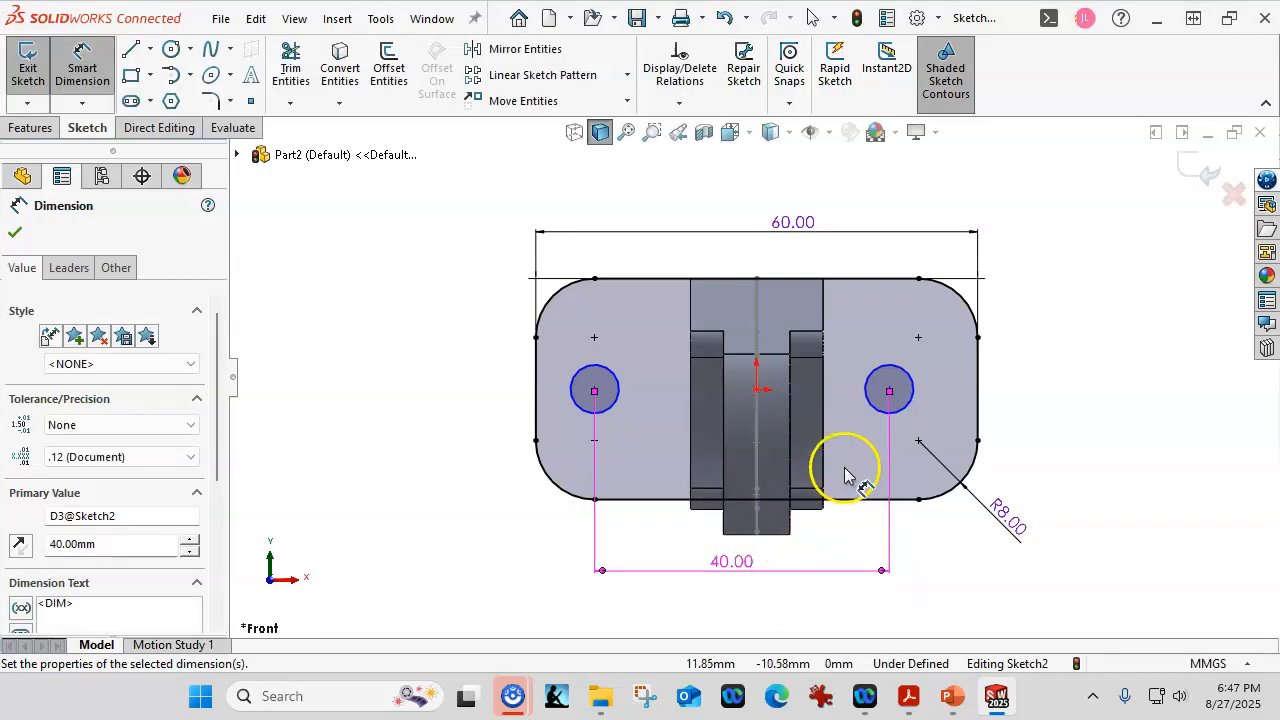
left_click(908, 403)
left_click(1105, 278)
type("8")
key("Return")
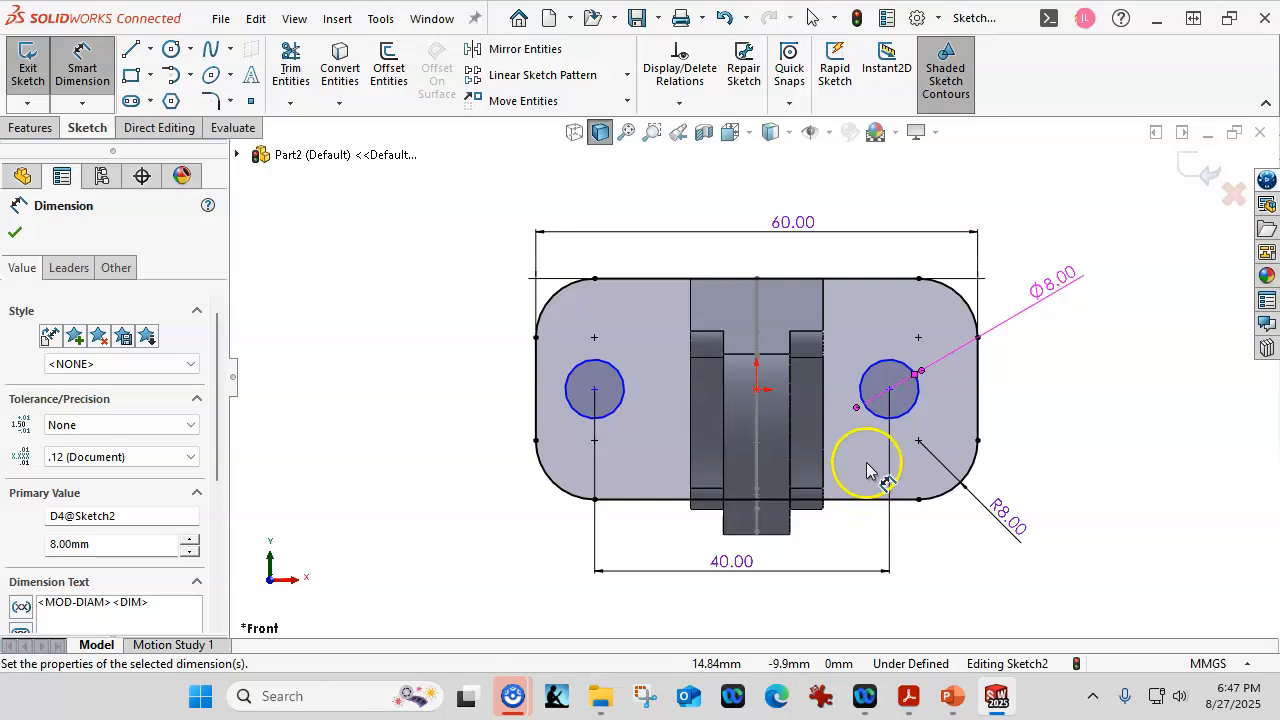
Set the left hole's centre 20 mm from the origin.
left_click(757, 398)
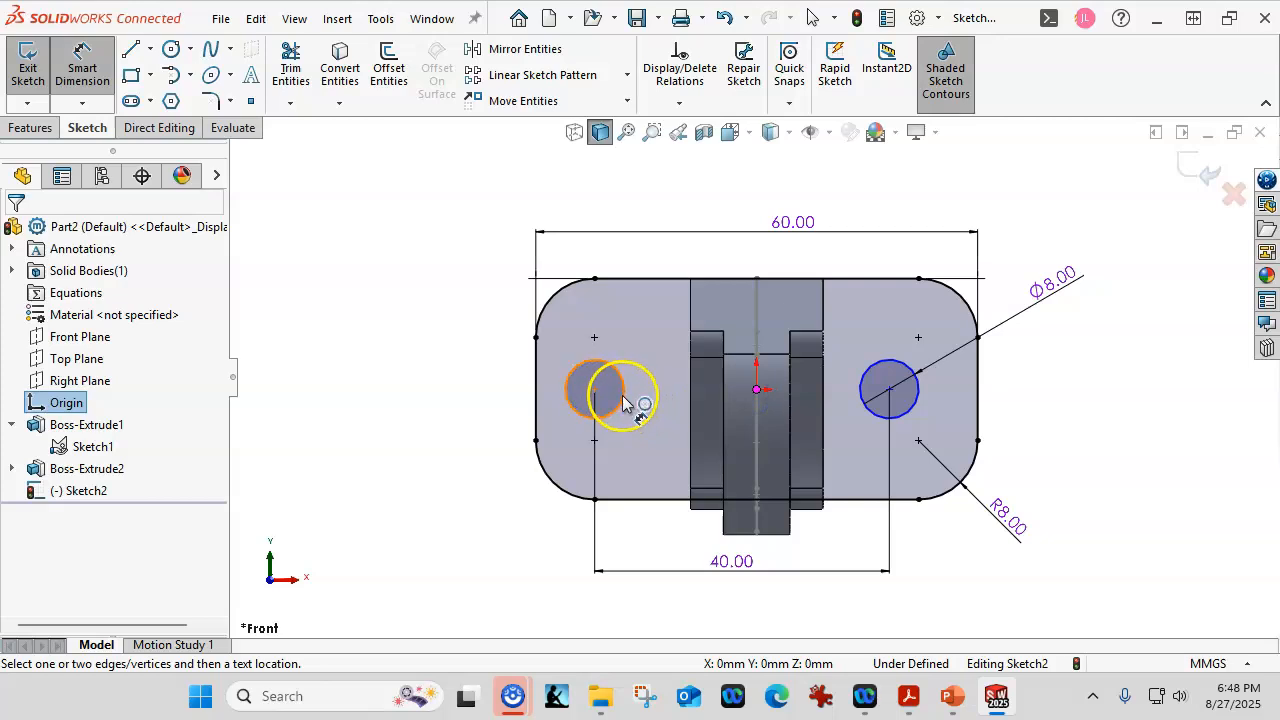
left_click(625, 400)
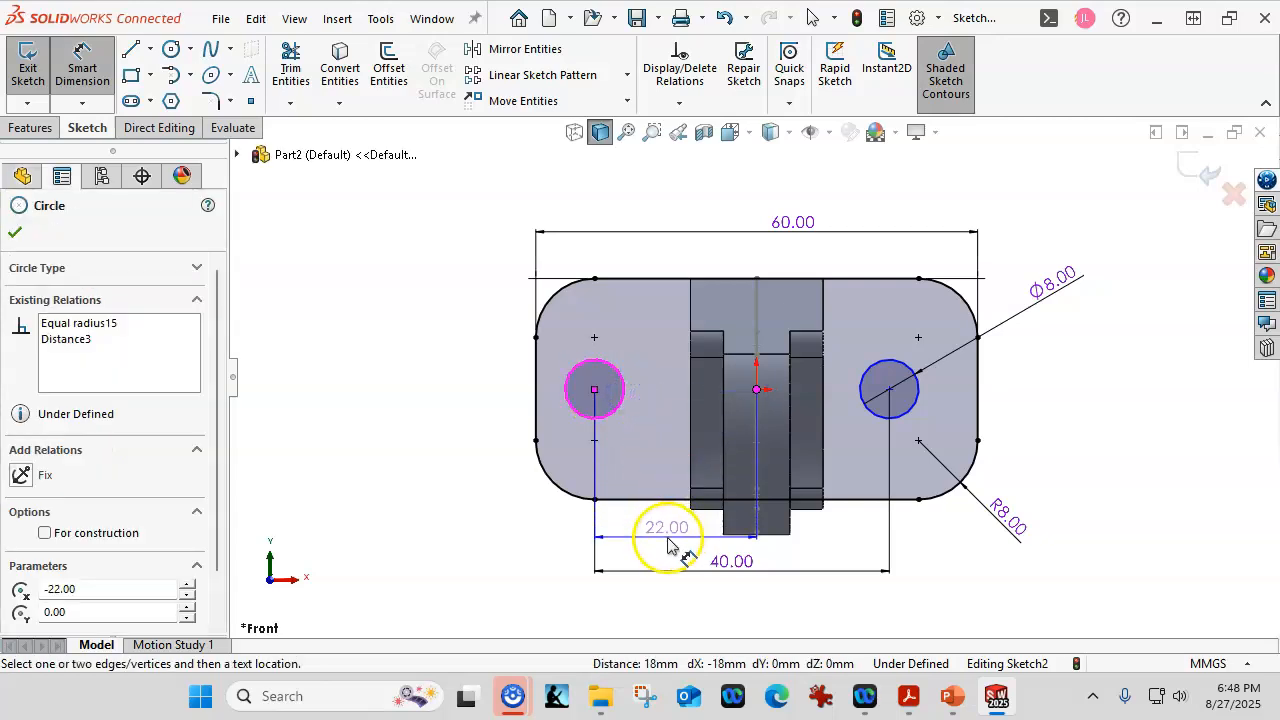
left_click(669, 540)
type("20")
key("Return")
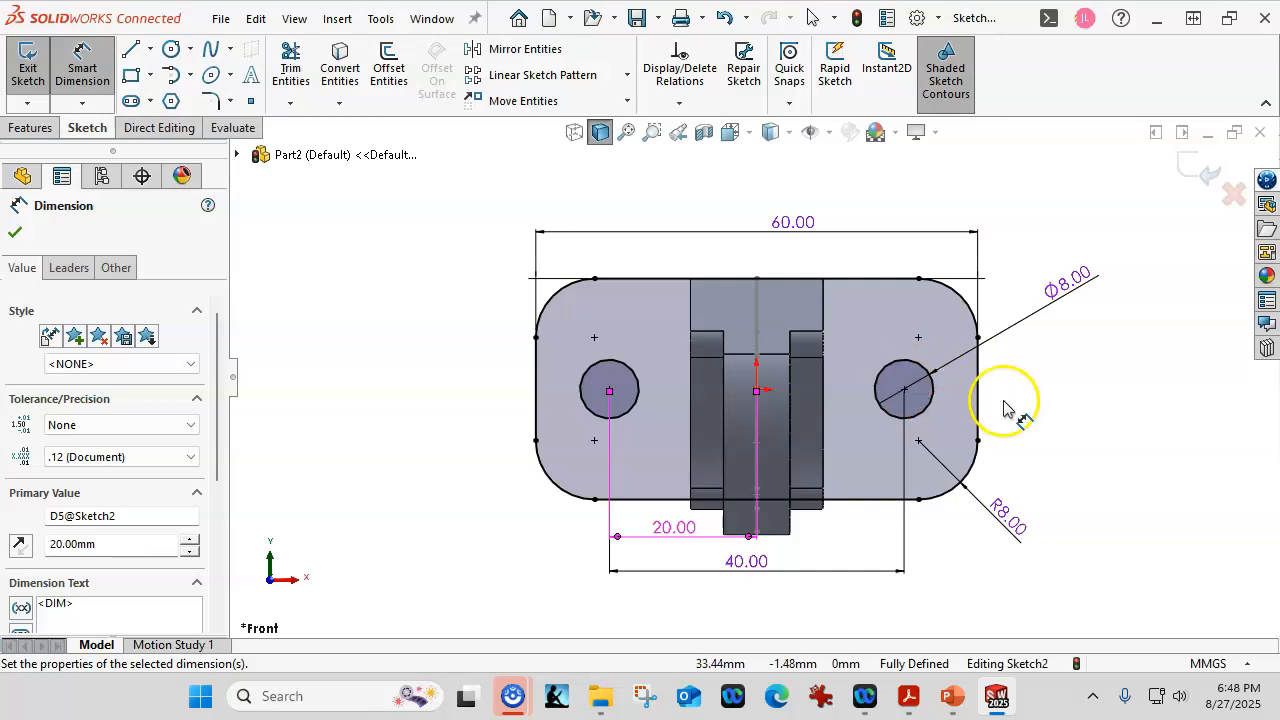
Exit the base plate sketch and orbit the model to an angled view.
left_click(1207, 175)
mouse_move(1100, 206)
middle_mouse_down()
mouse_move(1060, 214)
mouse_move(1018, 303)
mouse_move(1023, 334)
middle_mouse_up()
scroll(1018, 304, "down", 2)
scroll(955, 402, "up", 1)
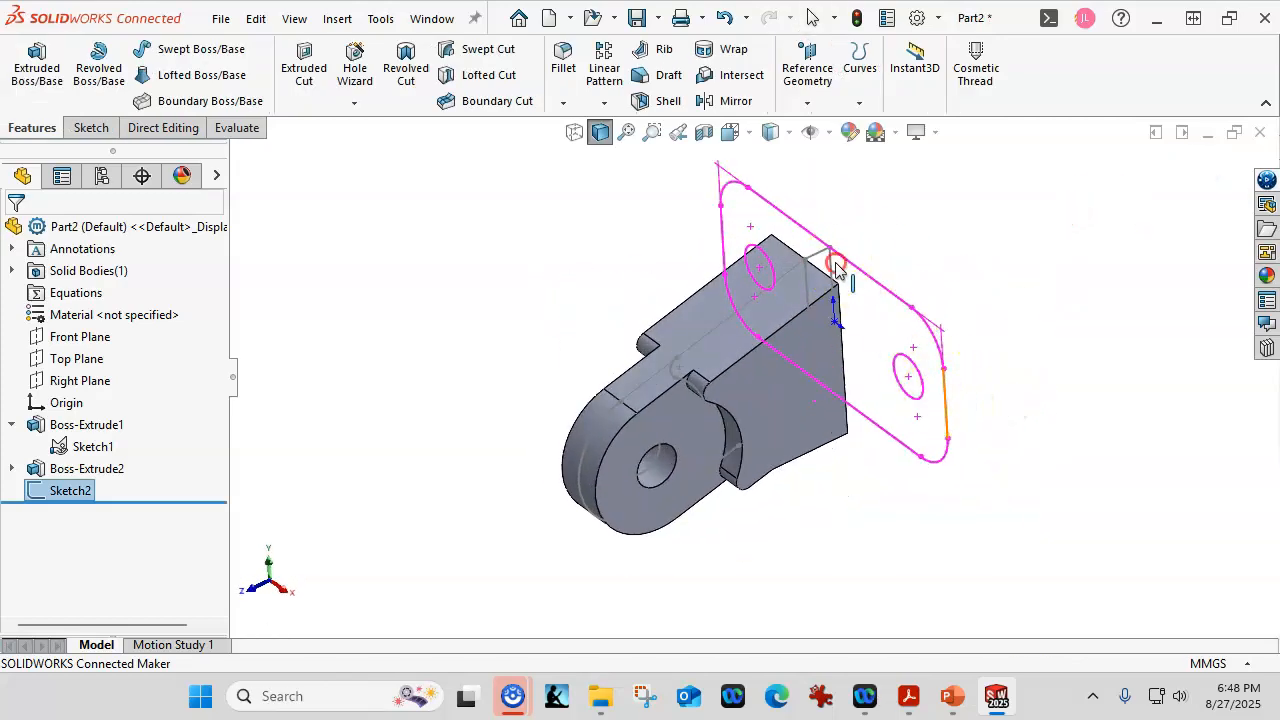
middle_click_drag(836, 264, 831, 258)
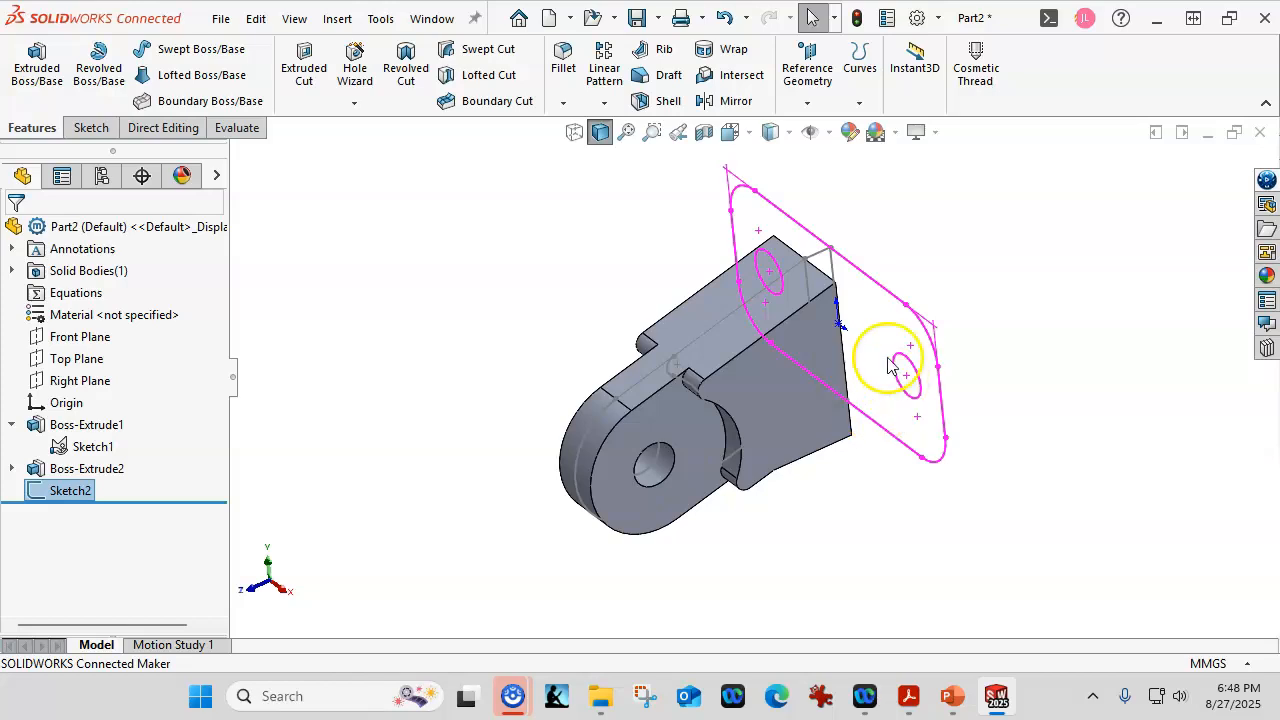
mouse_move(816, 316)
middle_mouse_down()
mouse_move(839, 315)
mouse_move(828, 316)
mouse_move(837, 272)
middle_mouse_up()
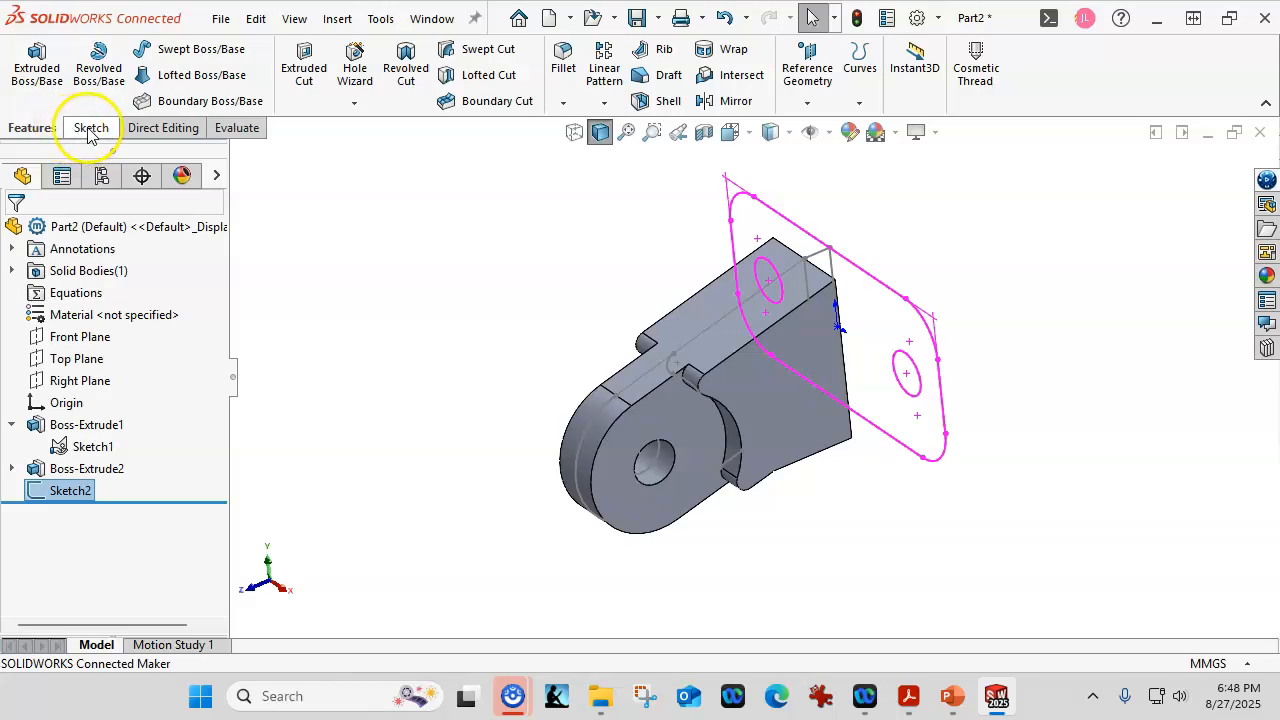
Select Sketch2 in the FeatureManager, then start a new Extruded Boss/Base.
right_click(77, 490)
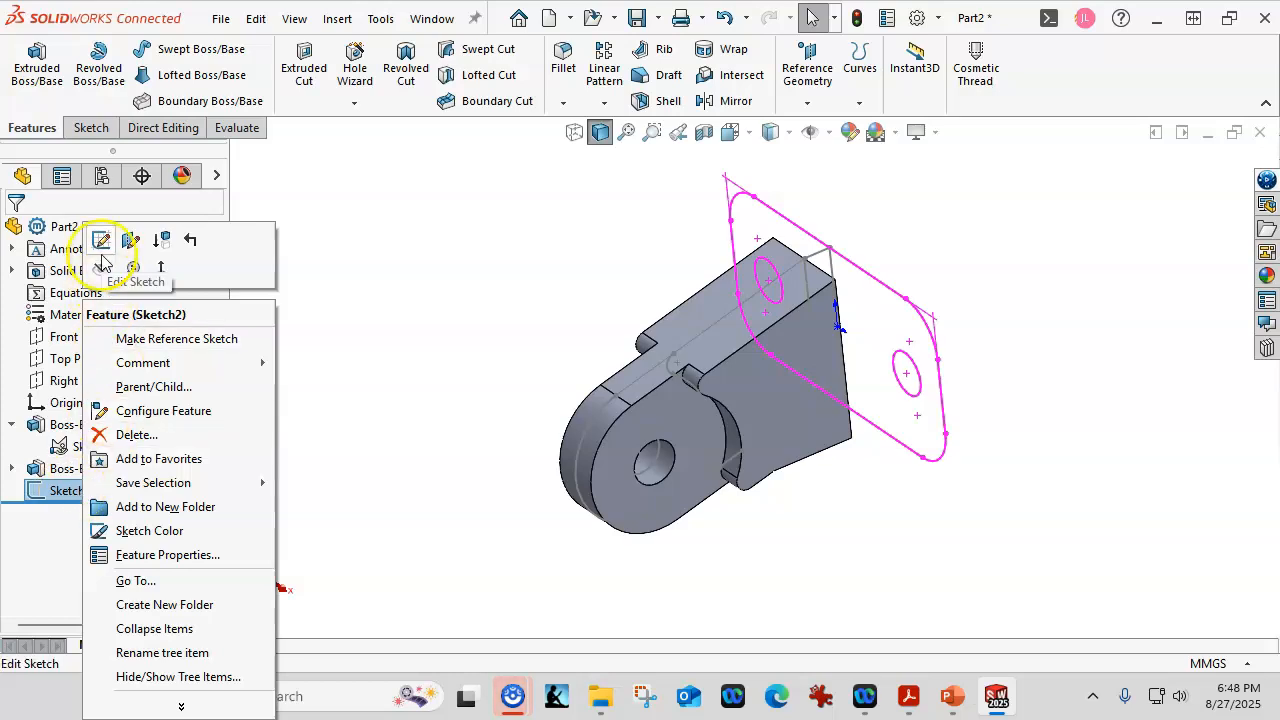
left_click(406, 420)
left_click(65, 491)
left_click(62, 490)
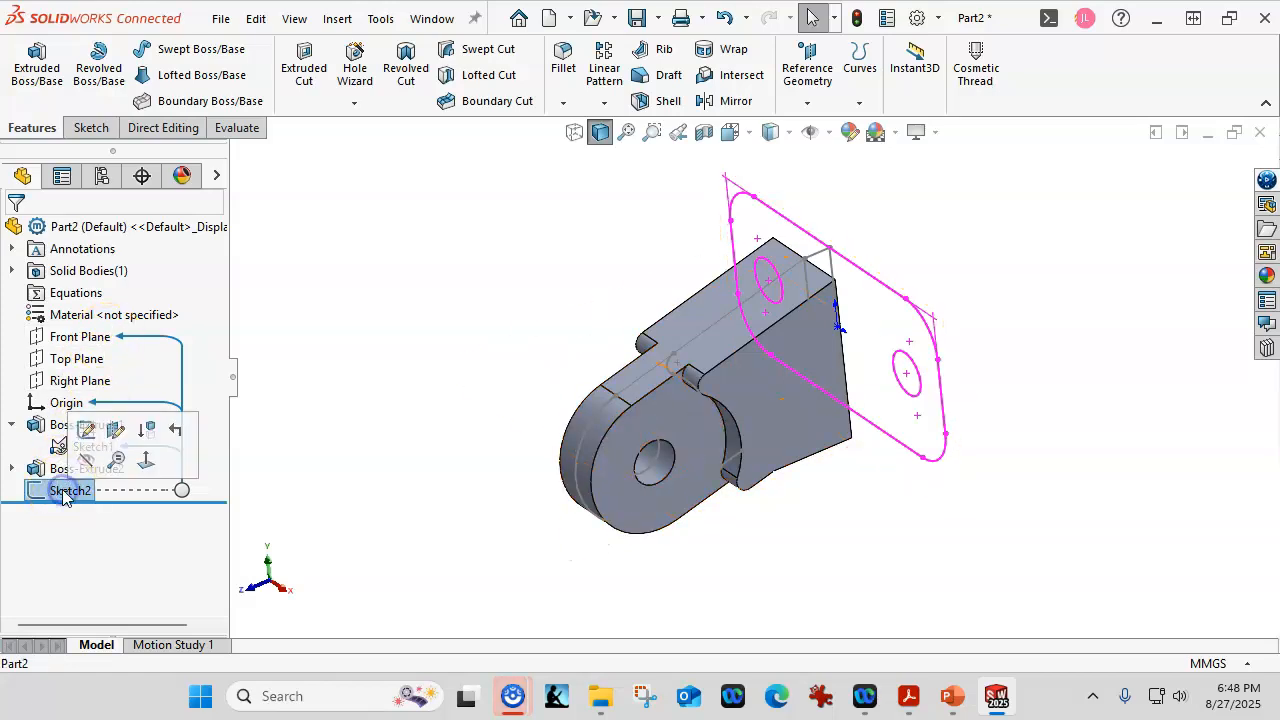
left_click(403, 492)
left_click(48, 491)
left_click(499, 430)
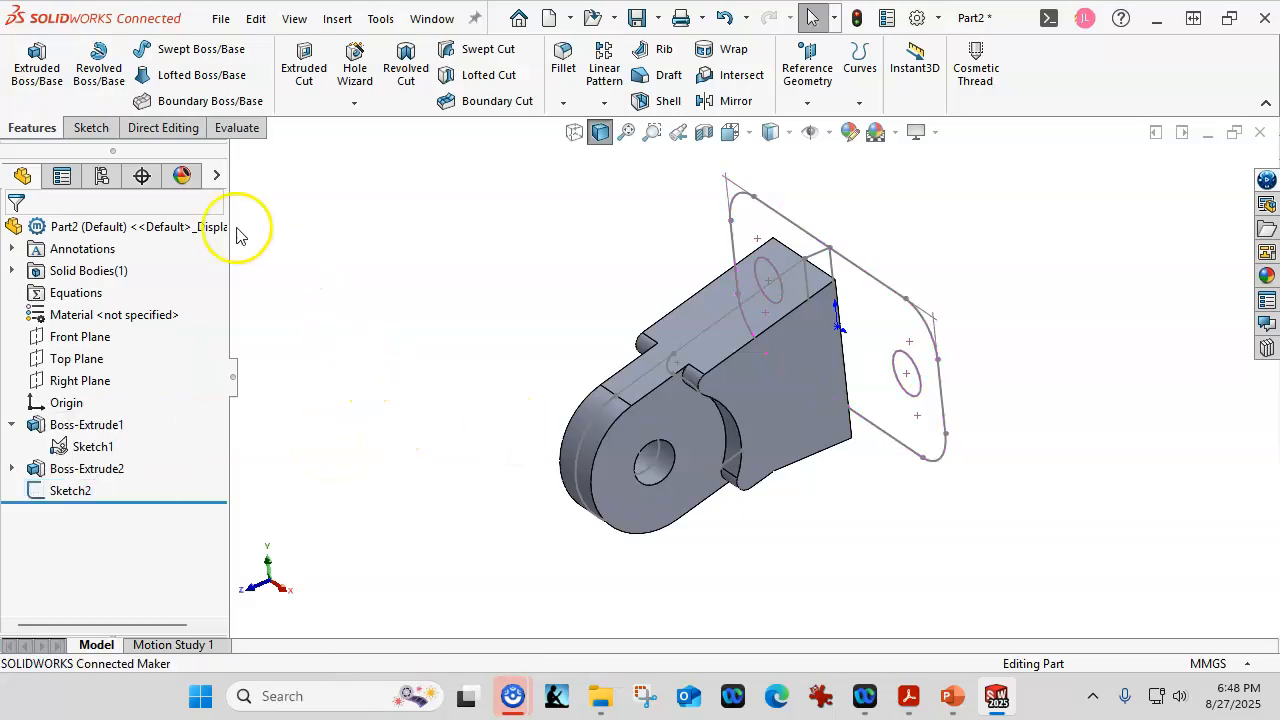
left_click(36, 62)
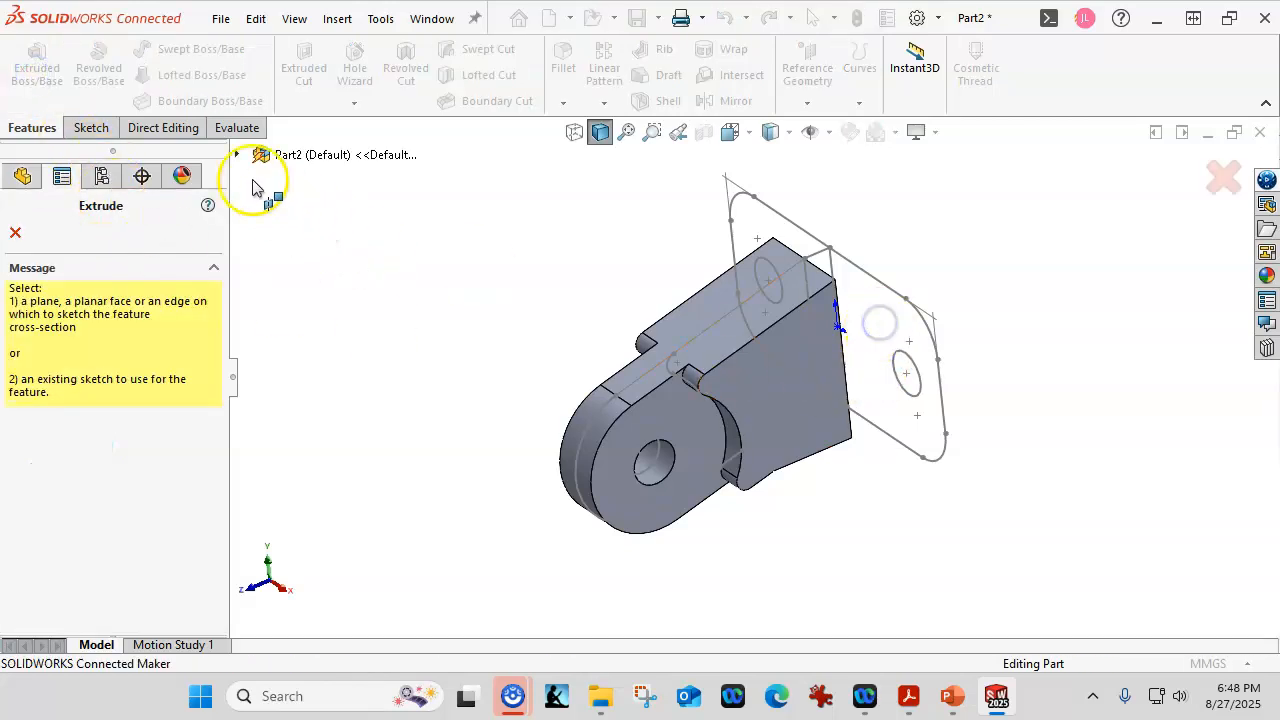
Extrude Sketch2 Up To Surface, ending at the bracket body's face, as Boss-Extrude3.
left_click(236, 154)
left_click(300, 396)
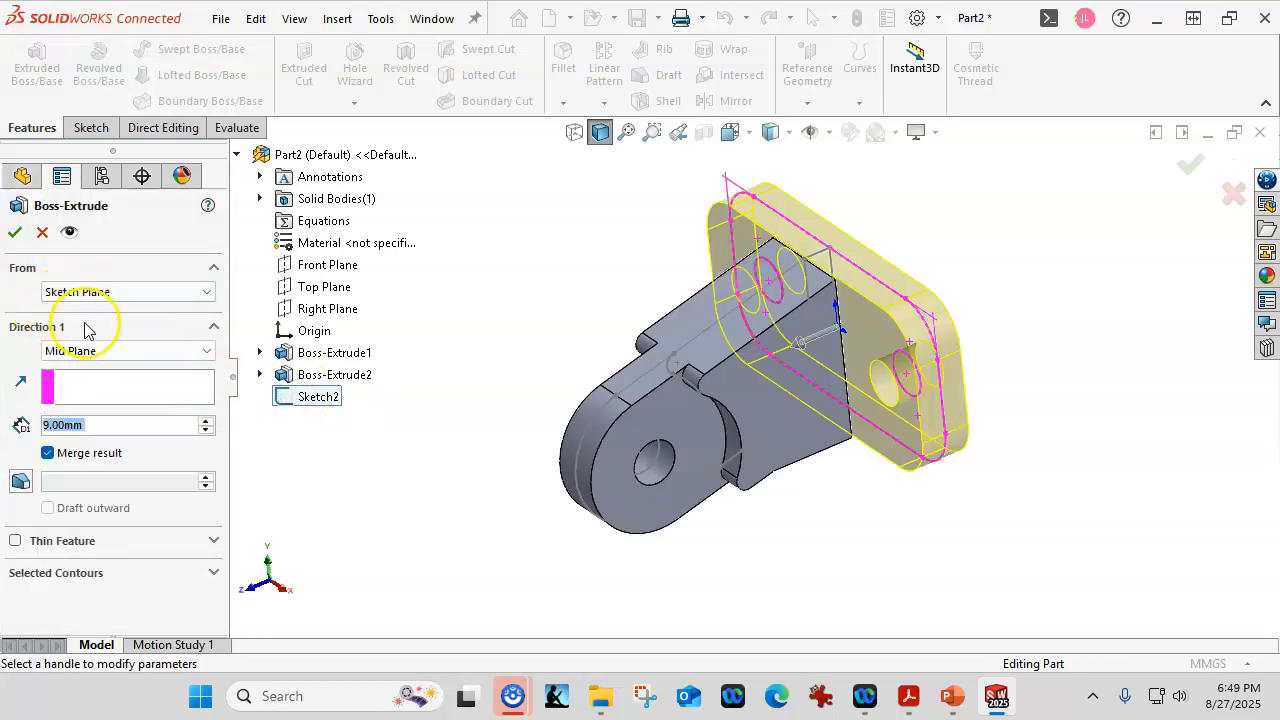
left_click(123, 352)
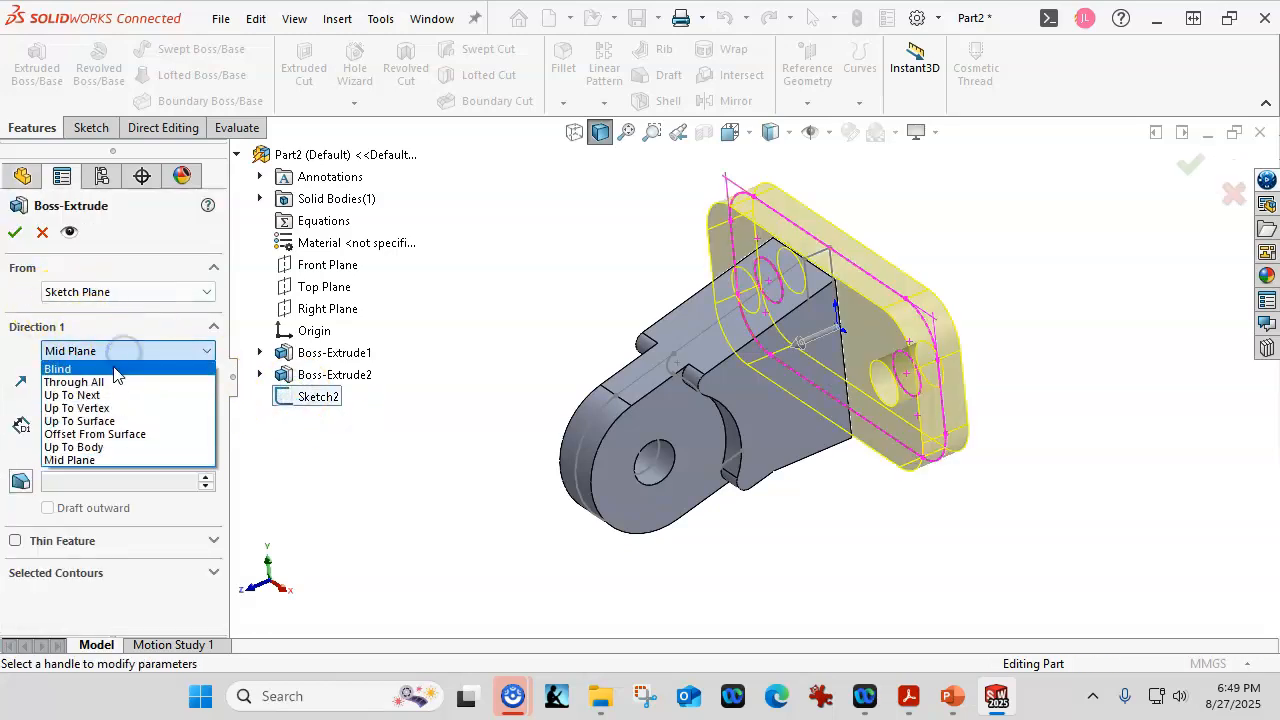
left_click(95, 408)
left_click(802, 262)
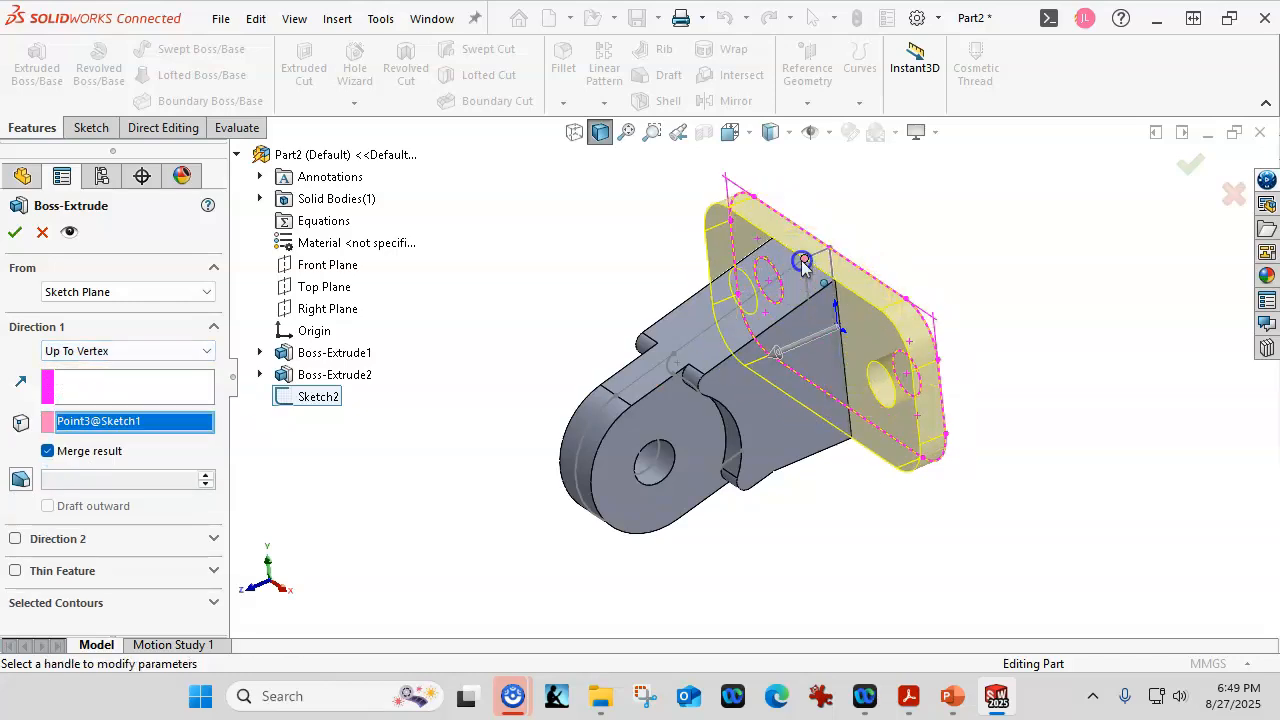
mouse_move(1046, 466)
middle_mouse_down()
mouse_move(1015, 410)
mouse_move(971, 409)
mouse_move(971, 477)
middle_mouse_up()
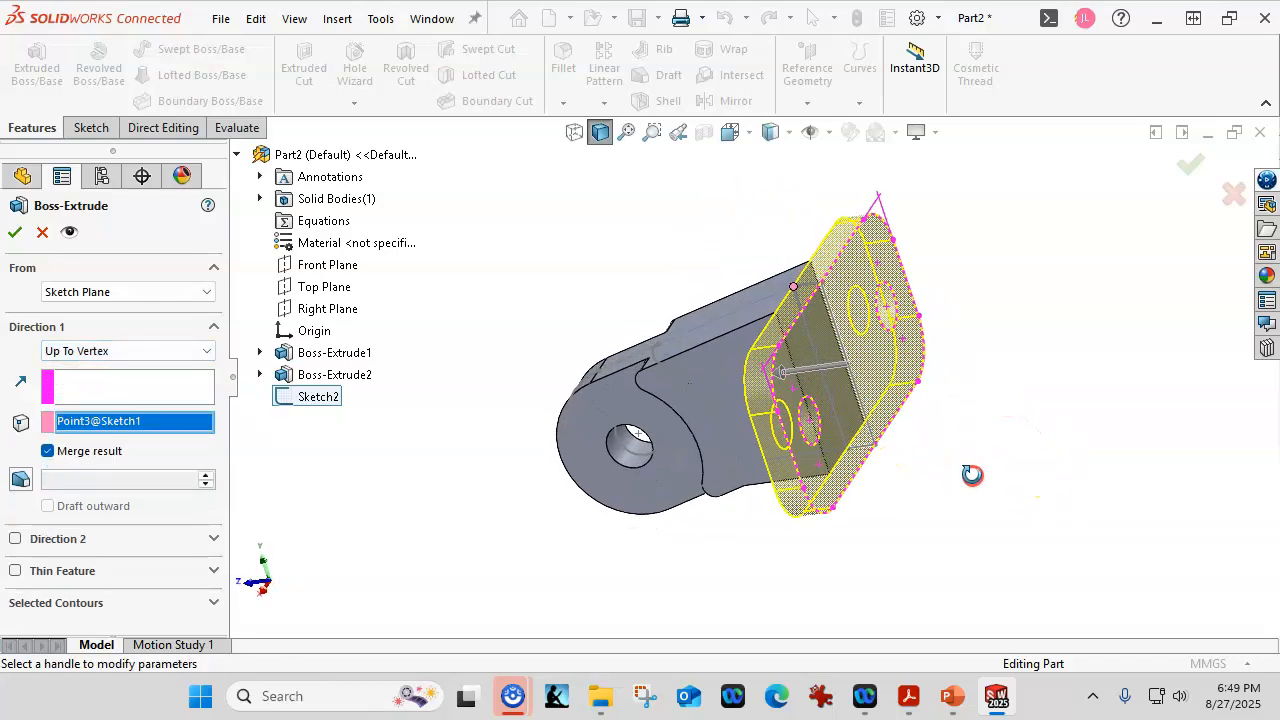
left_click(101, 355)
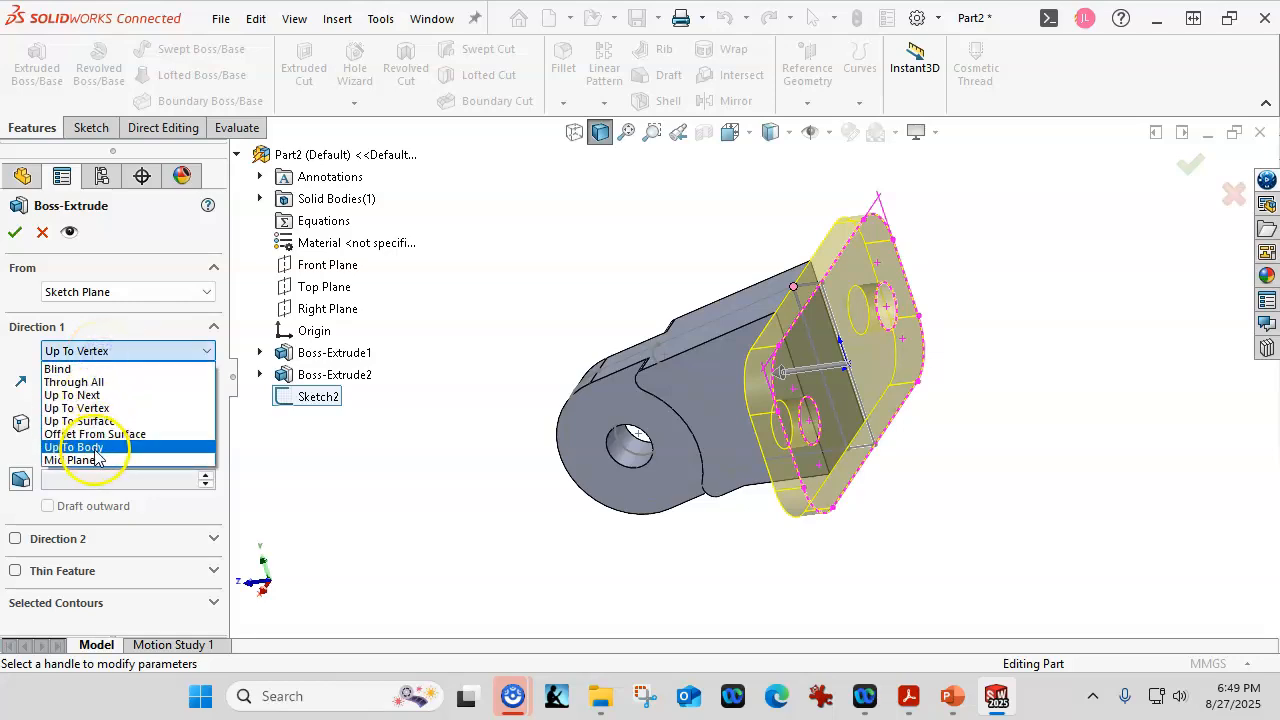
left_click(85, 421)
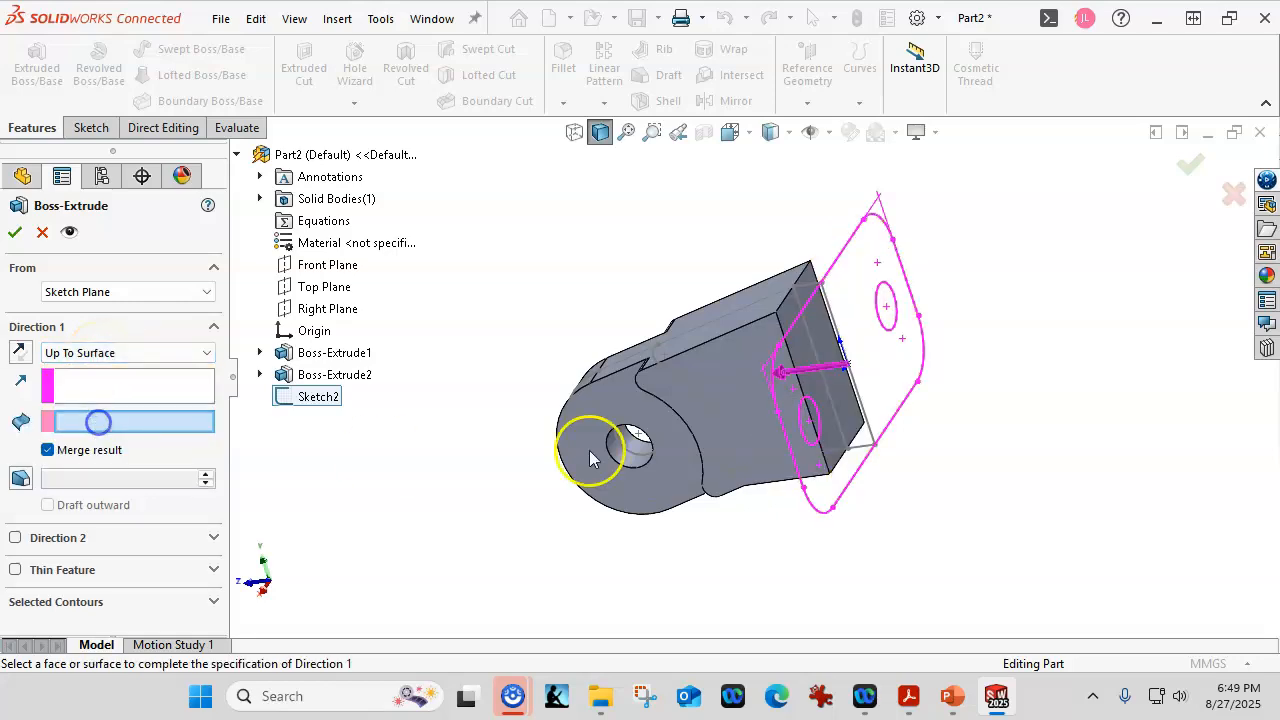
left_click(802, 340)
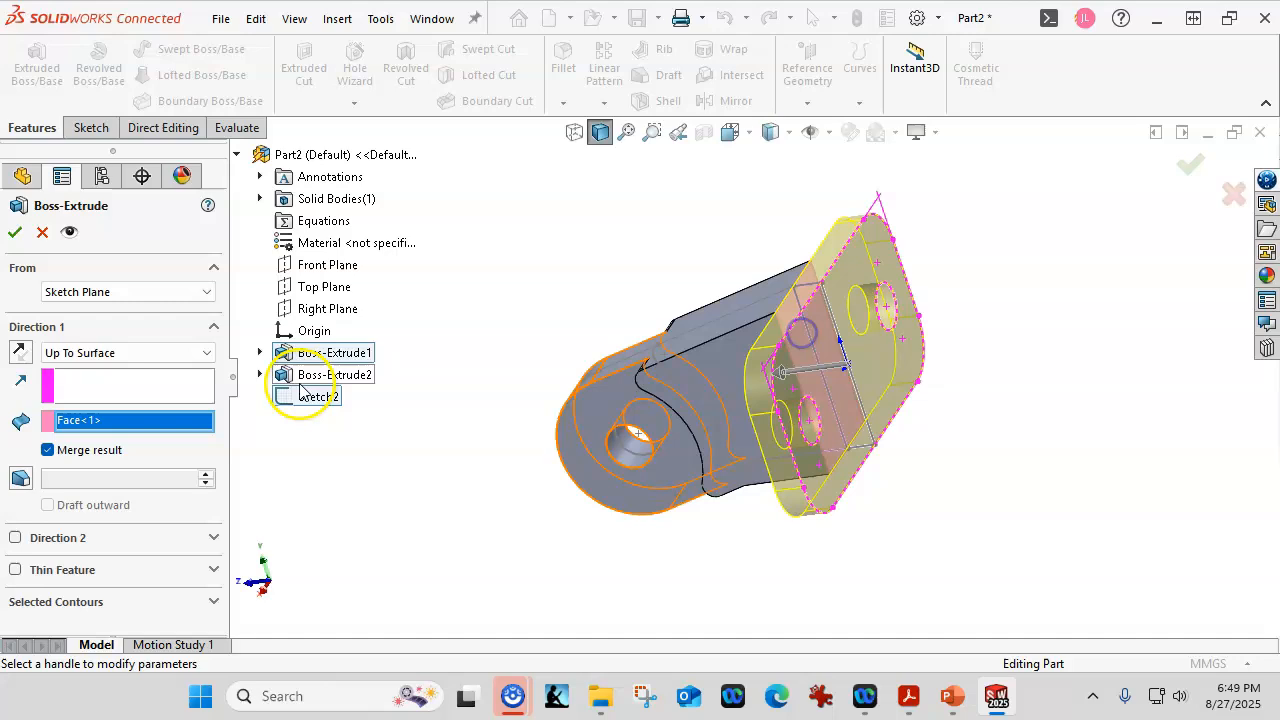
left_click(21, 238)
middle_click_drag(346, 438, 413, 390)
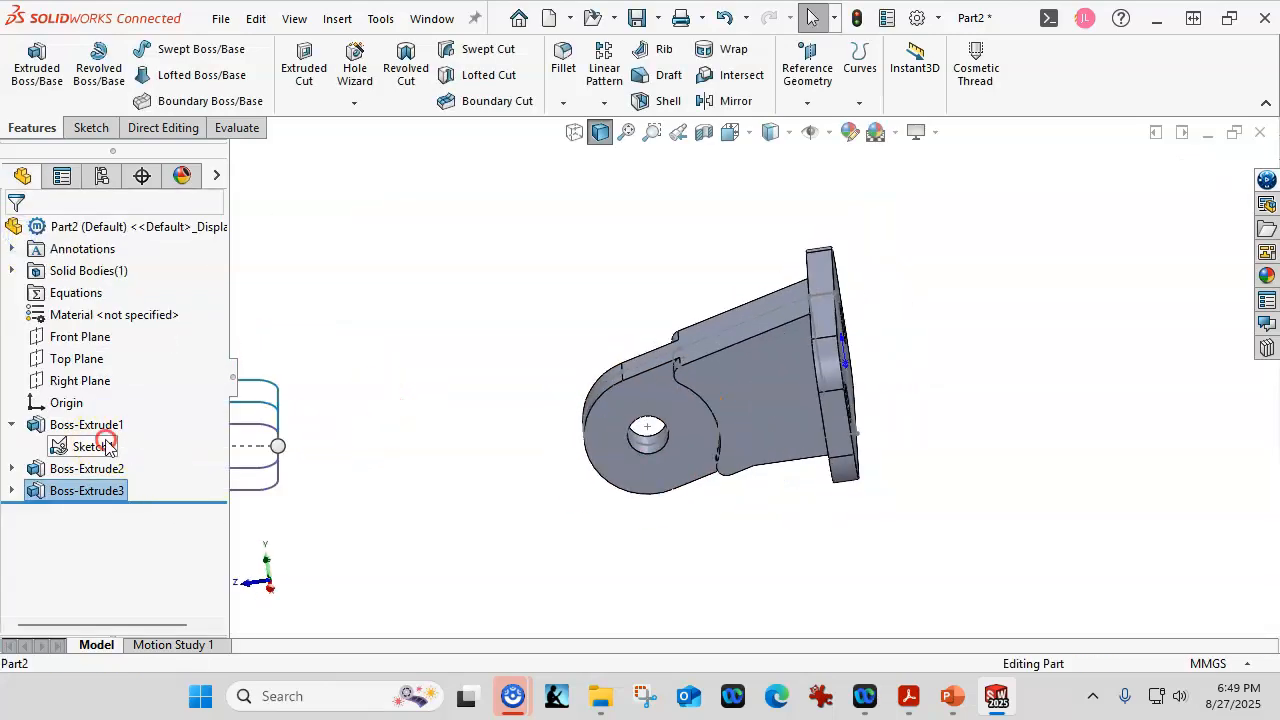
right_click(108, 446)
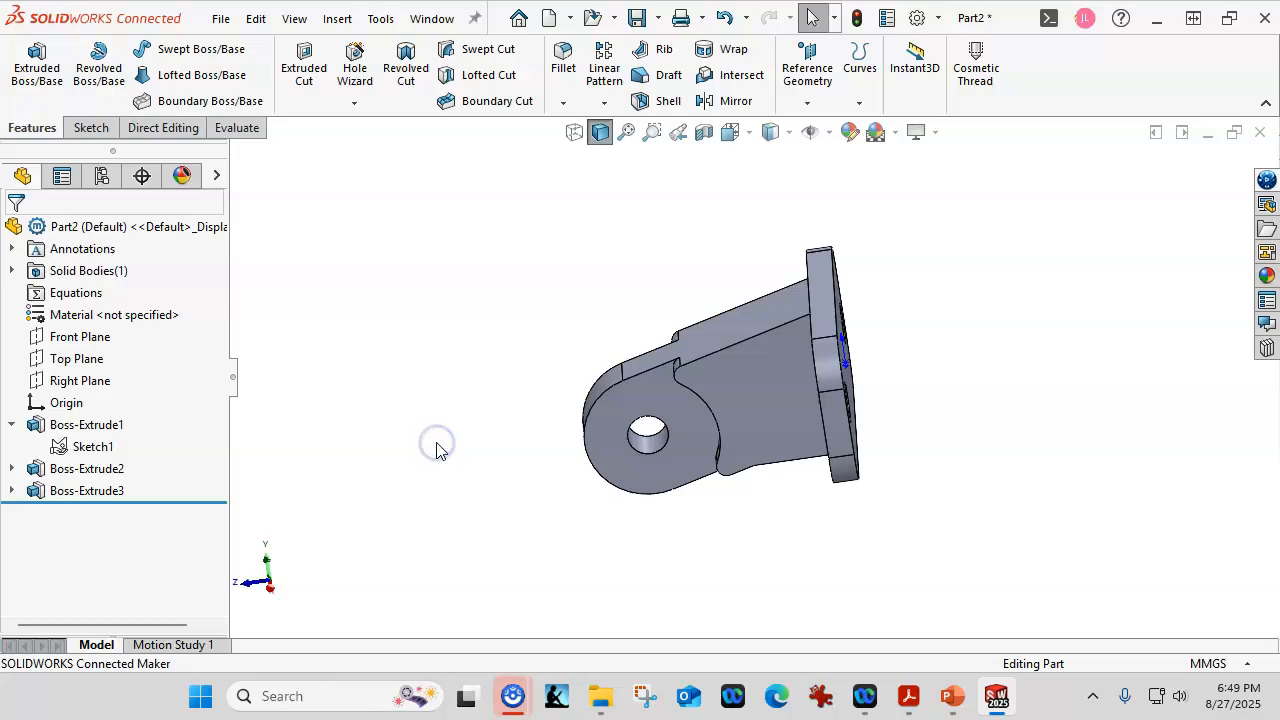
Show the bracket in isometric view and save it as P-16 in the CSWA25 folder.
key("ctrl+7")
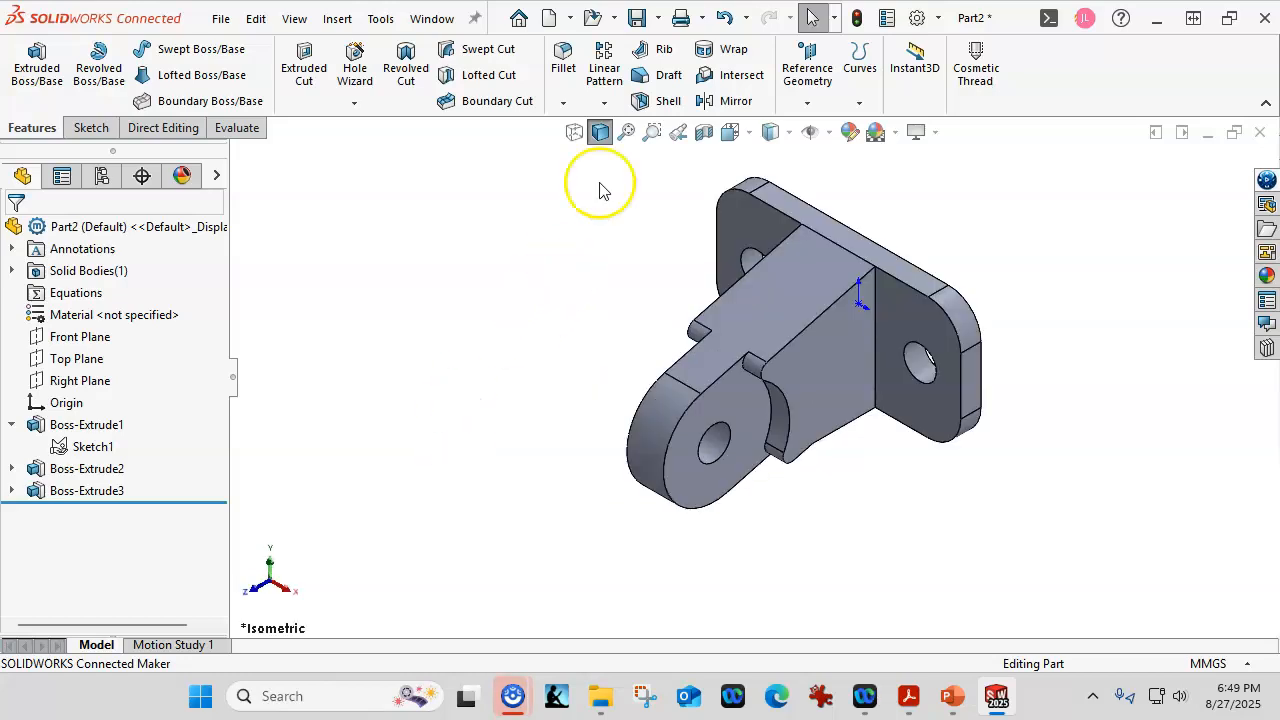
left_click(637, 18)
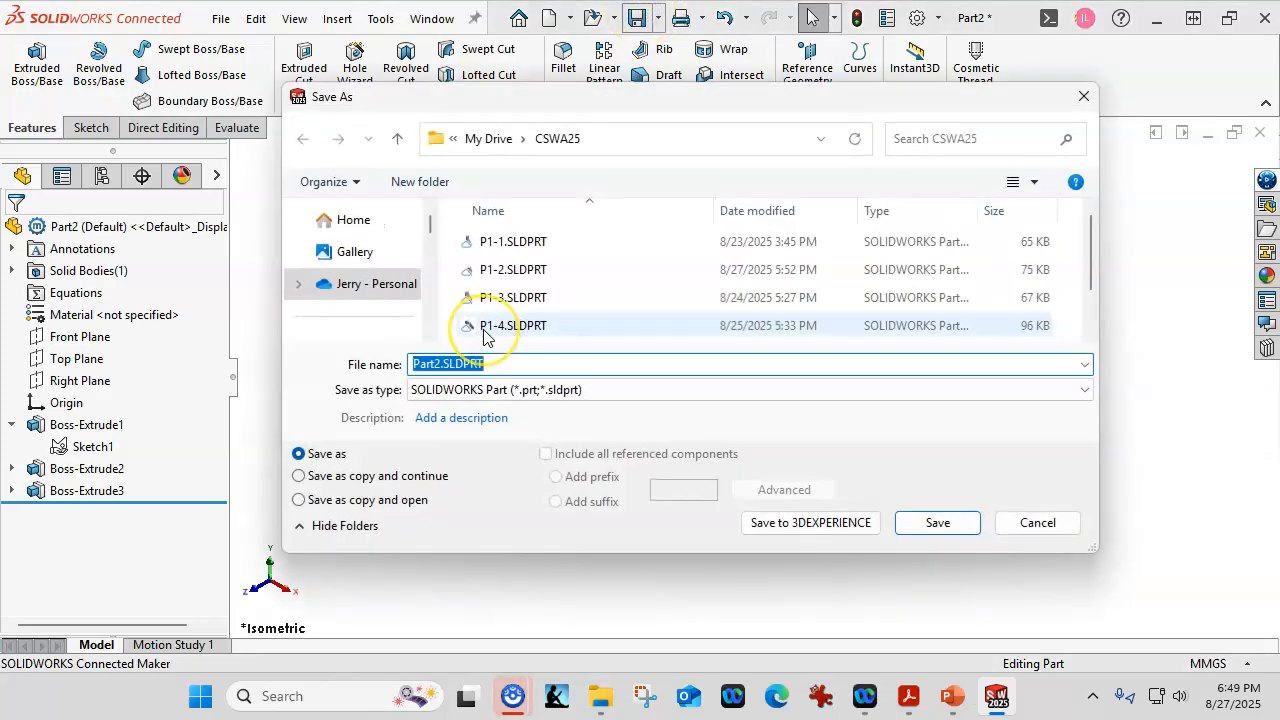
type("P-16")
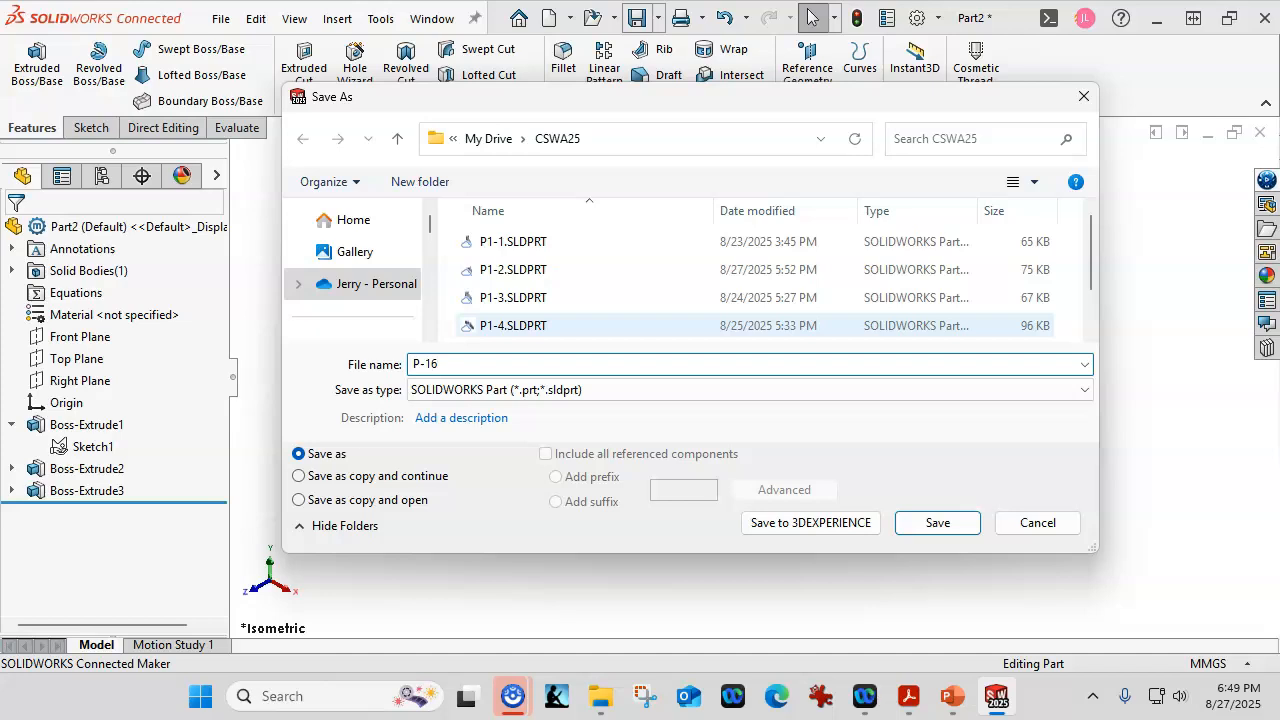
key("Return")
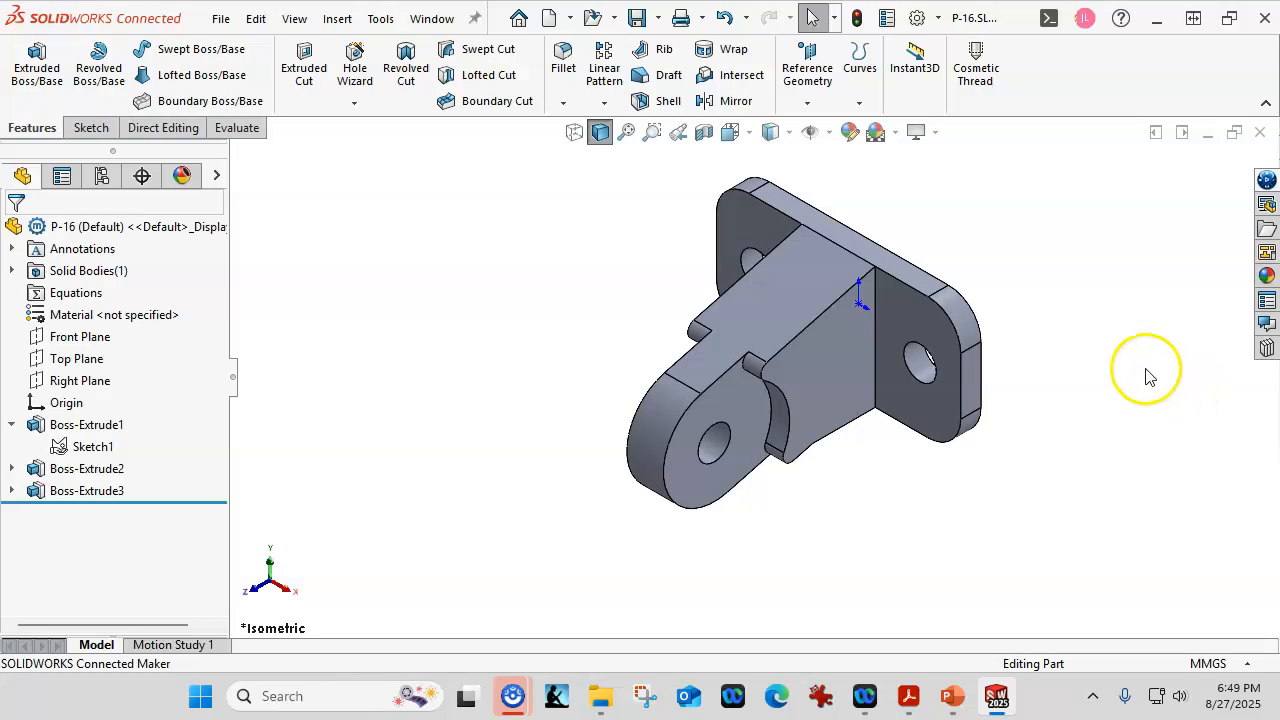
Calculate mass properties, confirming 24.099 g mass and 24098.508 mm³ volume, then close the report.
left_click(240, 135)
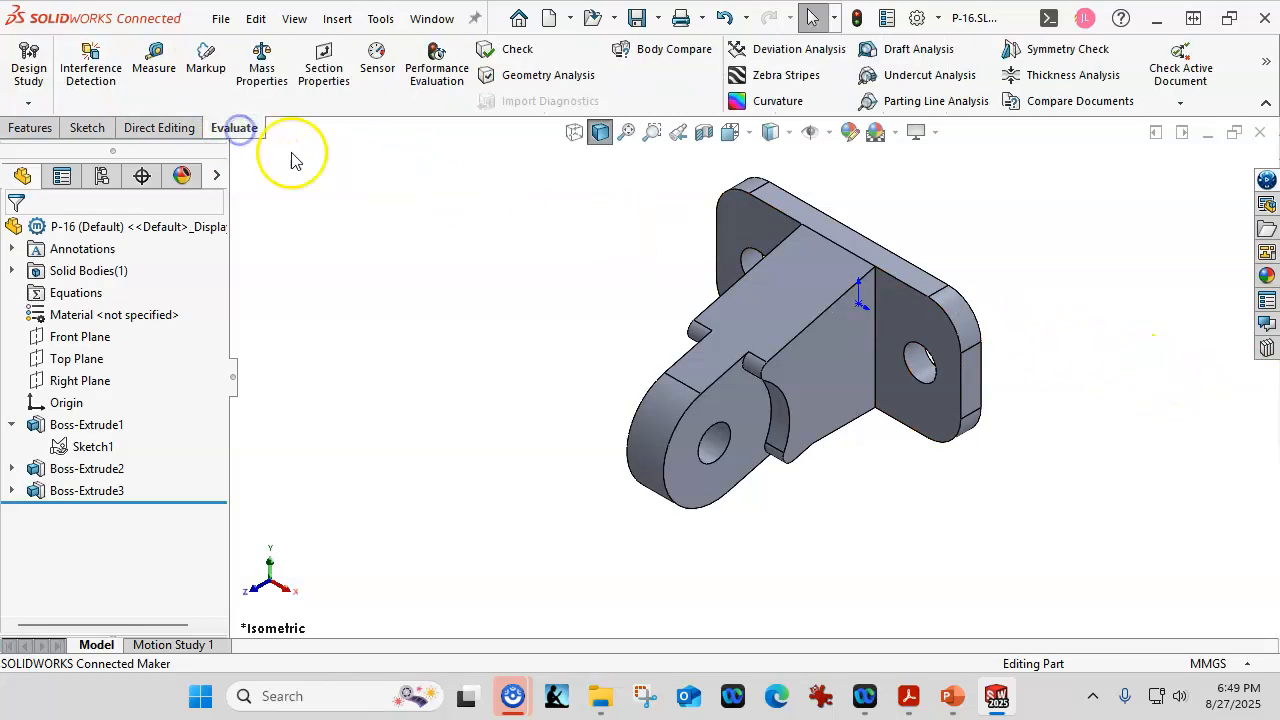
left_click(254, 71)
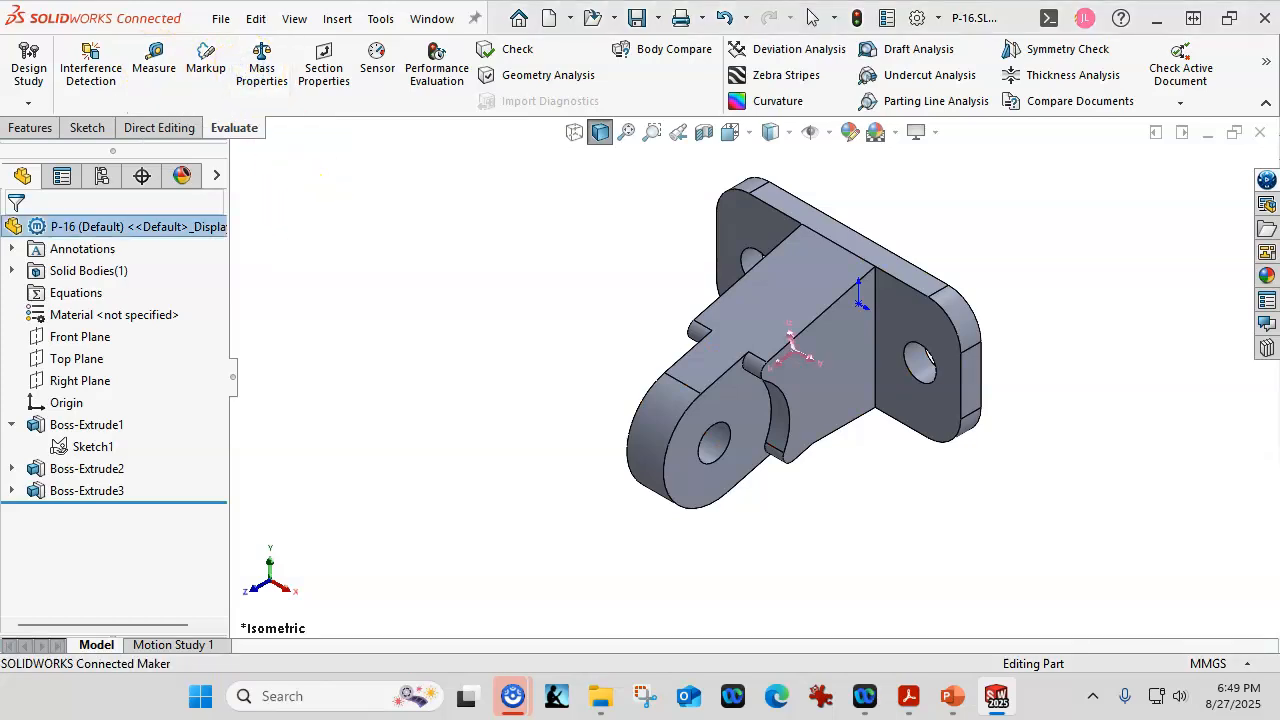
left_click_drag(1200, 266, 691, 94)
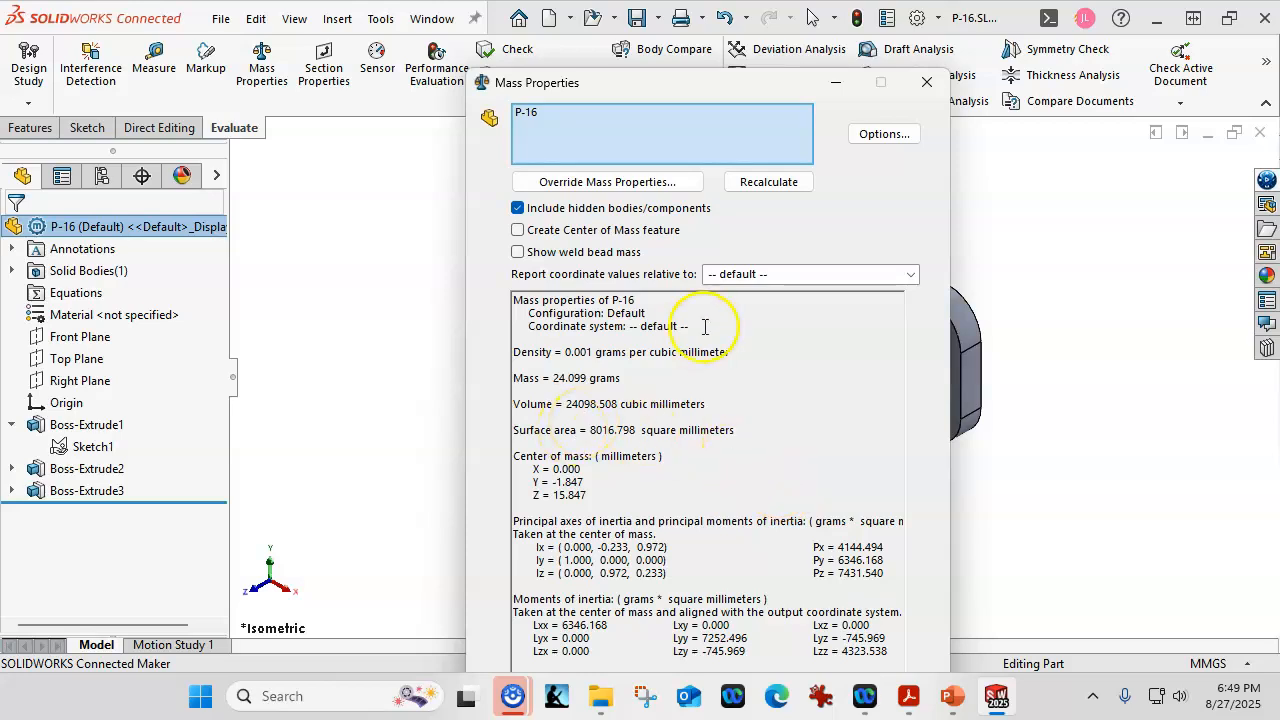
left_click(927, 82)
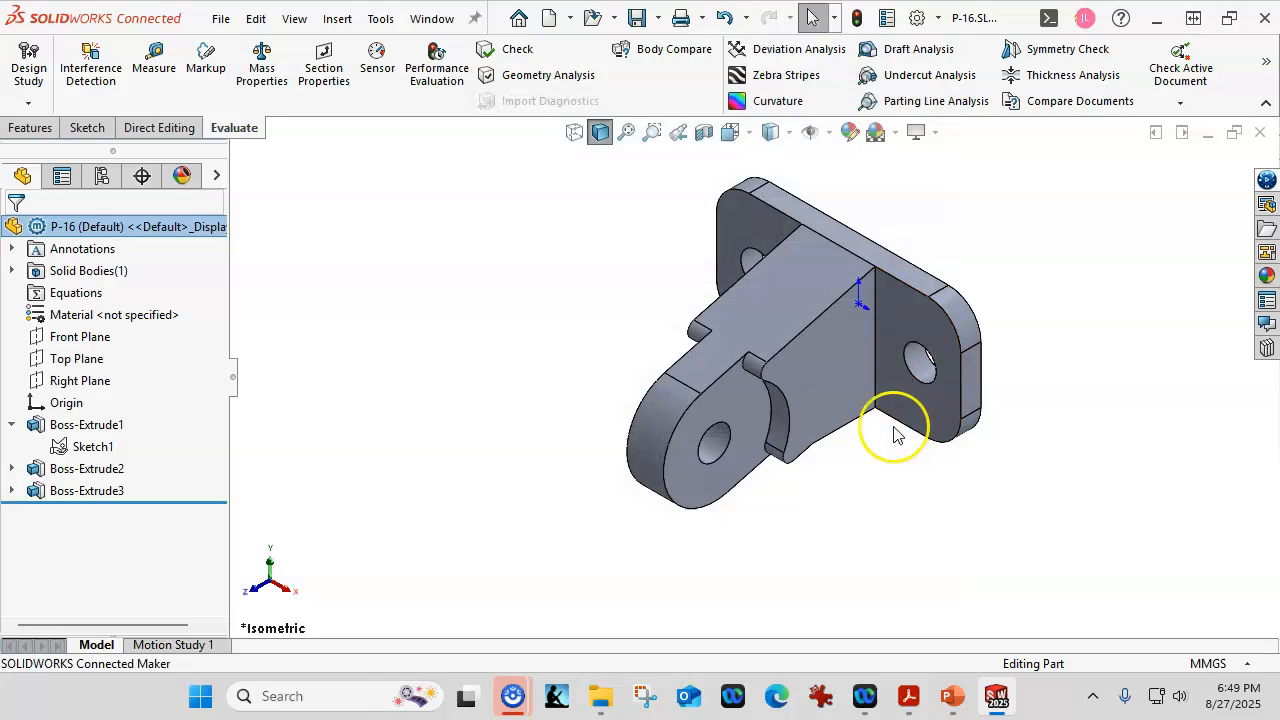